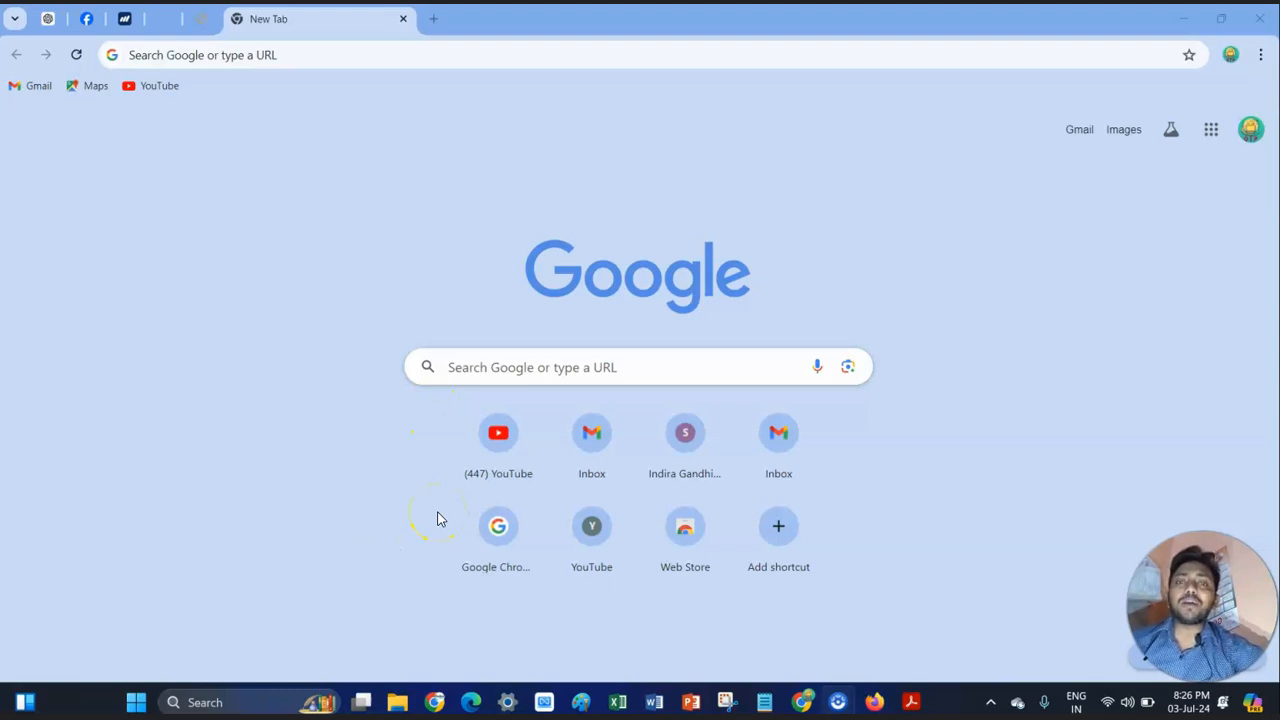
Search Google for YouTube and open the YouTube home page.
click(543, 368)
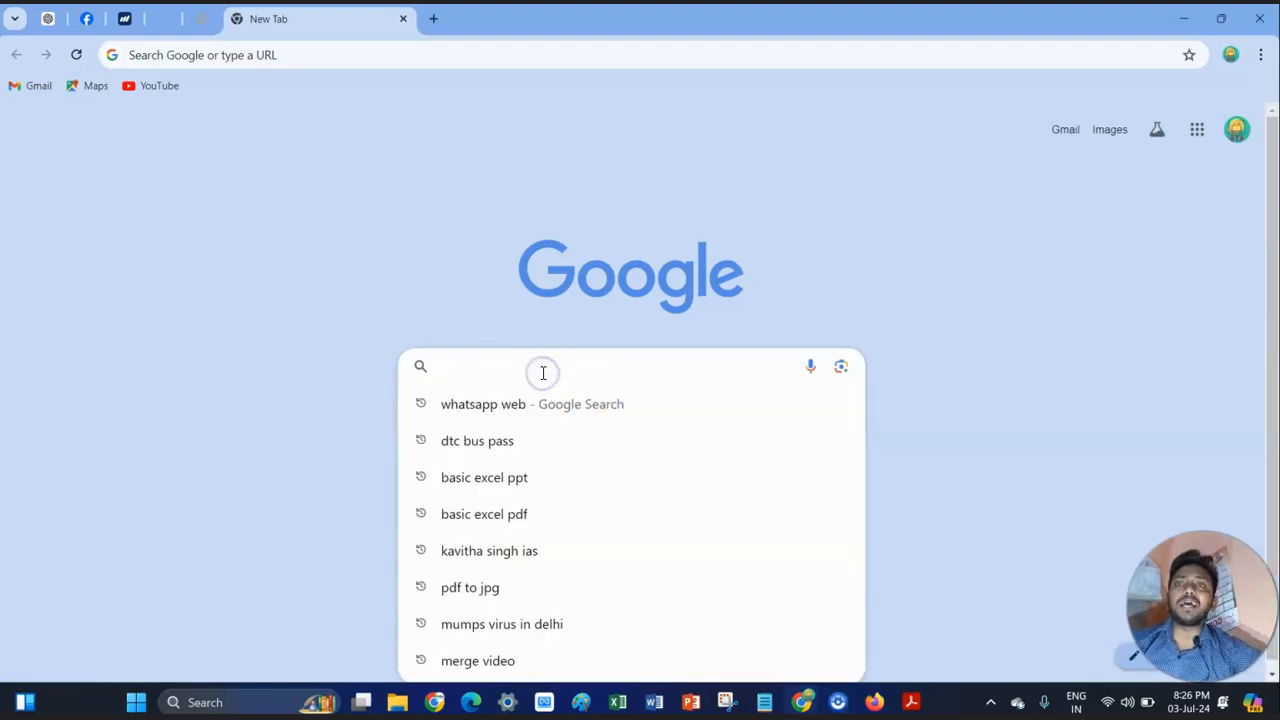
text(YPUTUBE)
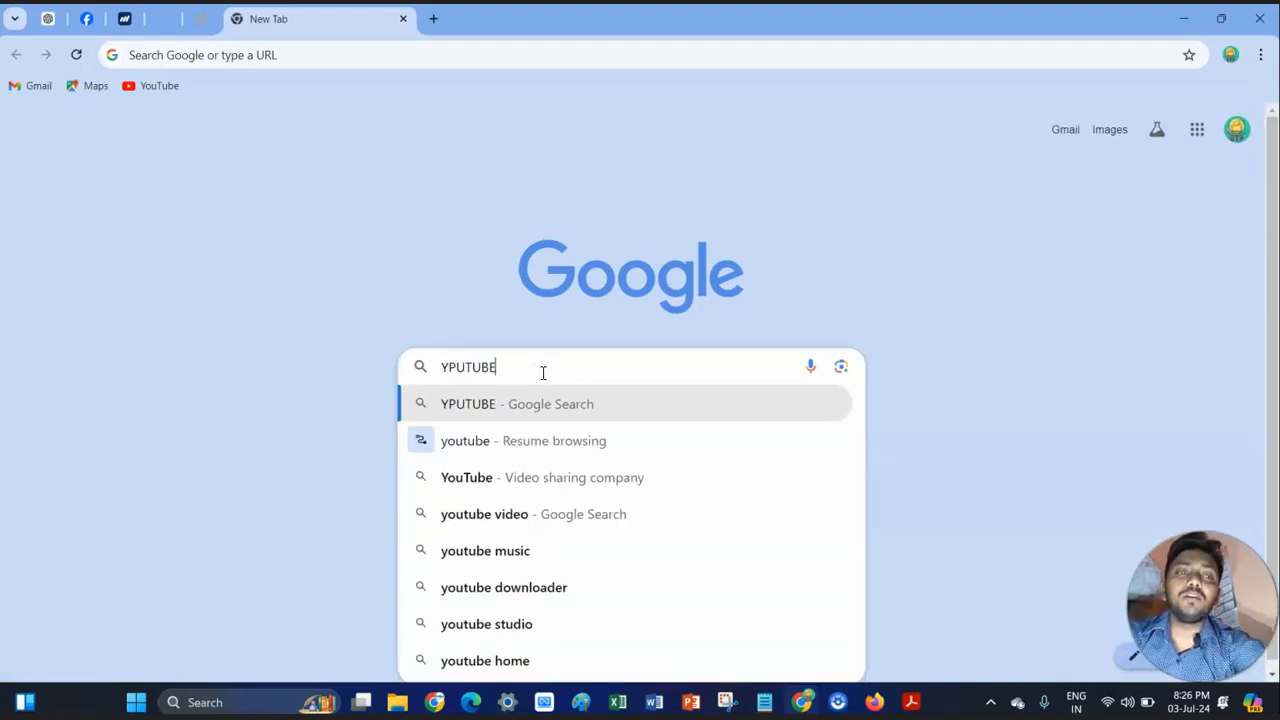
key(Return)
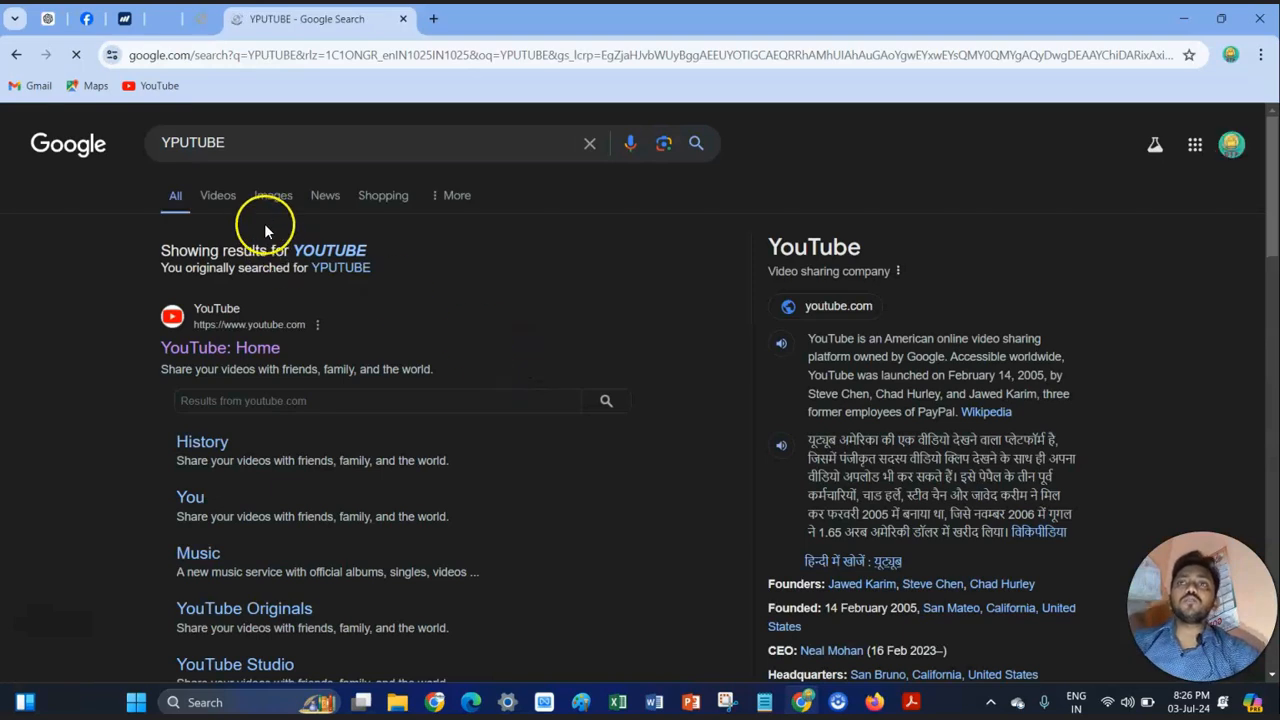
click(338, 251)
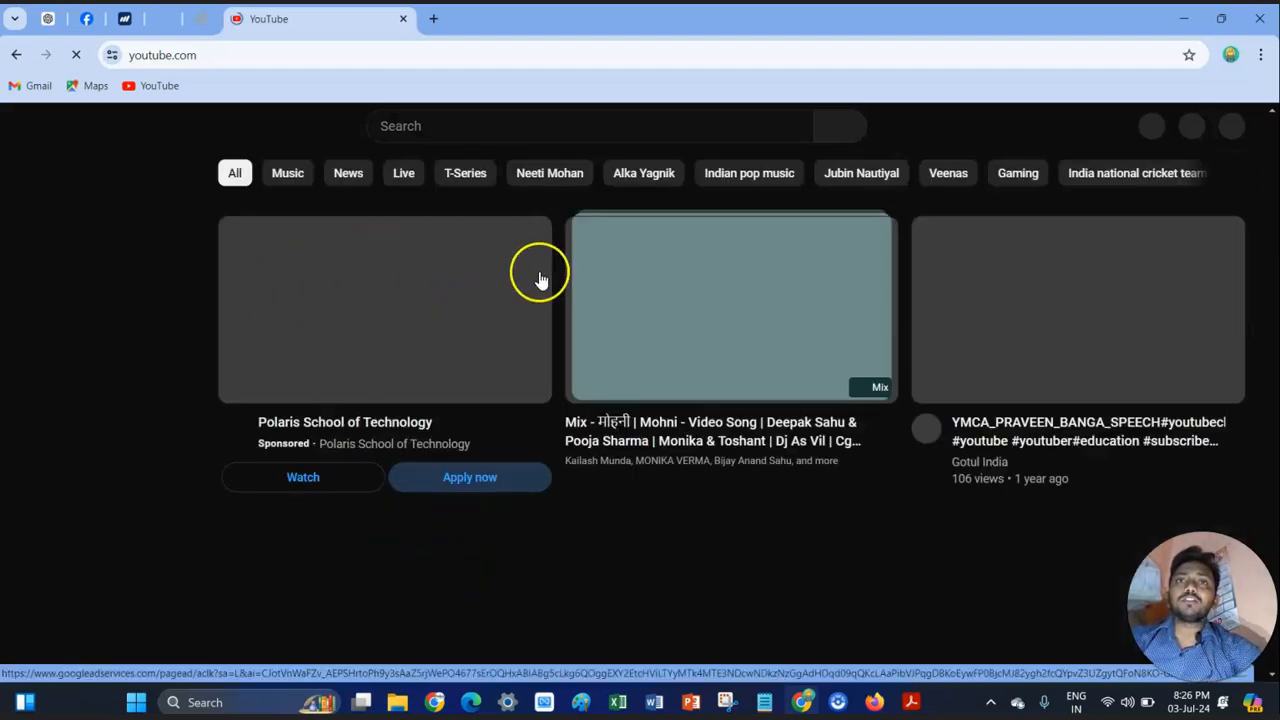
Search YouTube for "OTP ONLINE TECH PLATFORM" and open the OTP-Online-Tech Platform channel.
click(453, 123)
text(o)
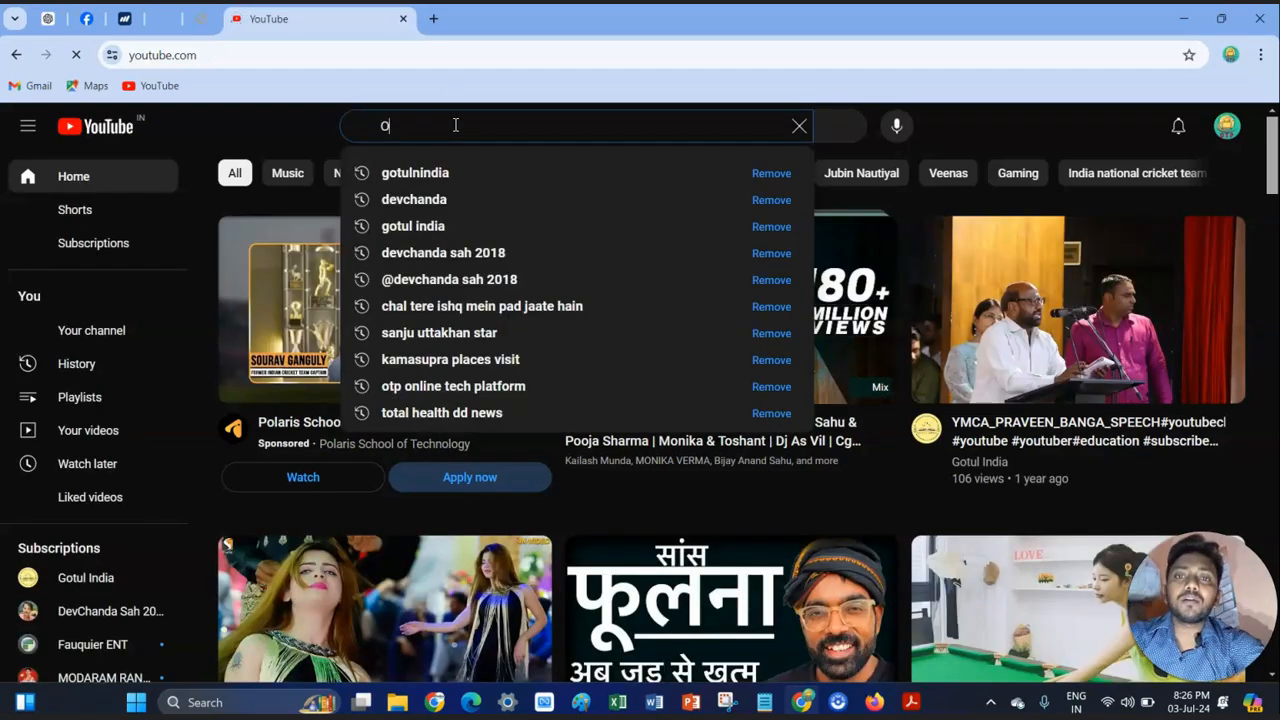
text(TP)
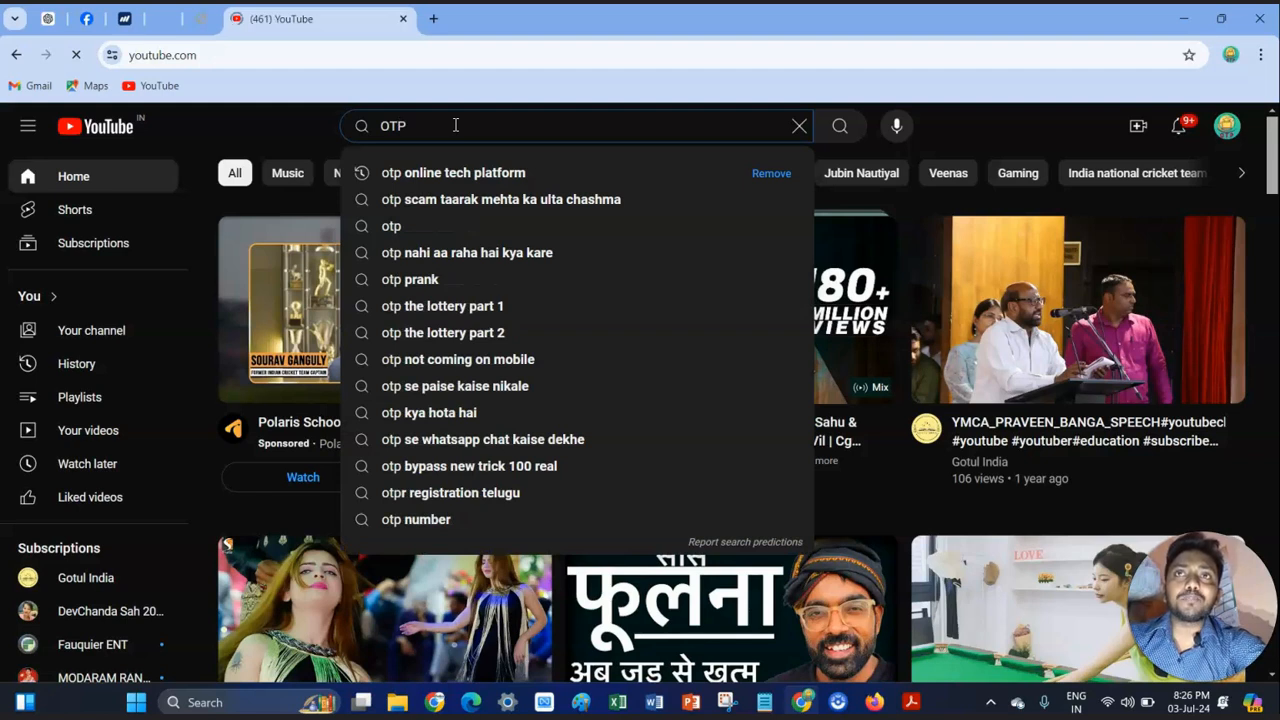
text( O)
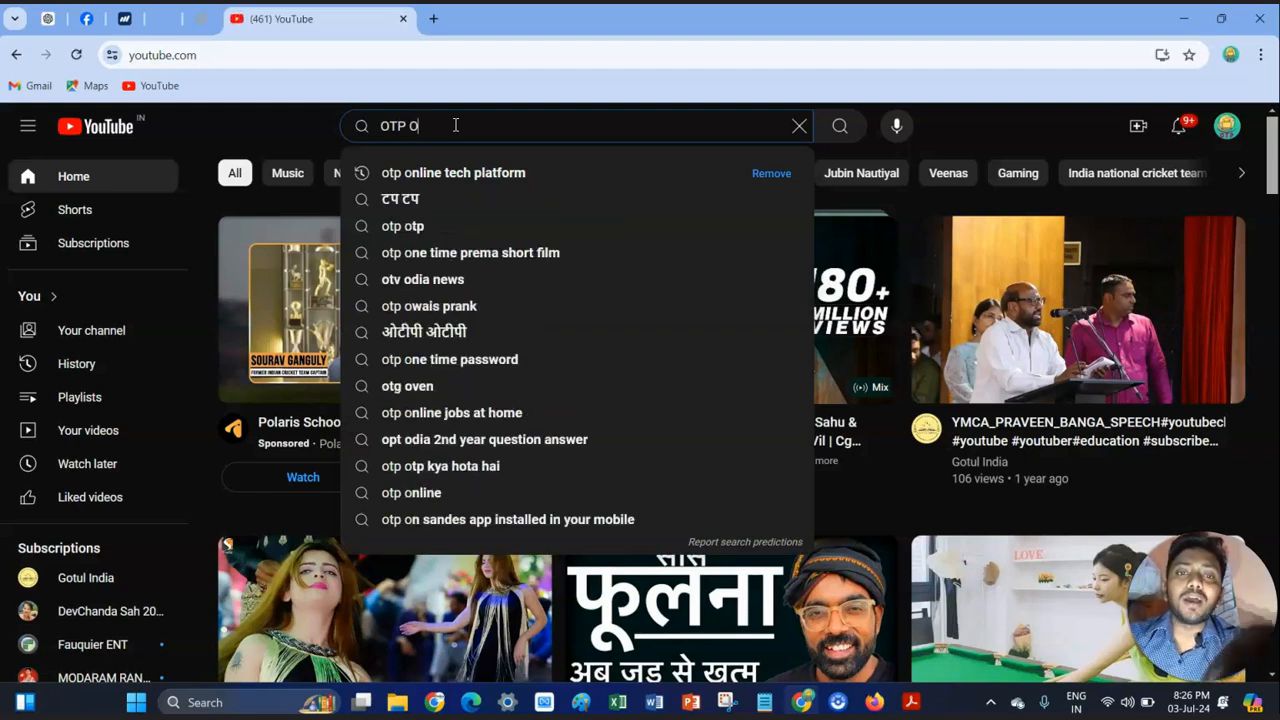
text(NLINE)
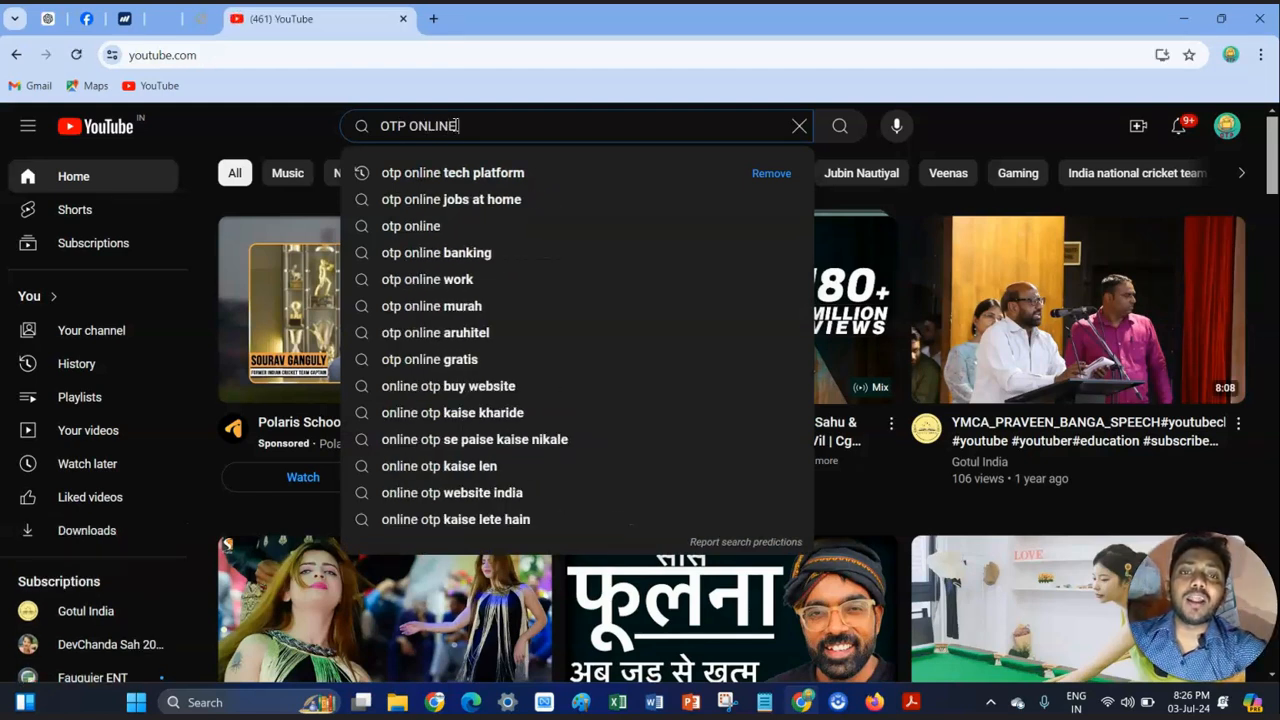
text( TECH)
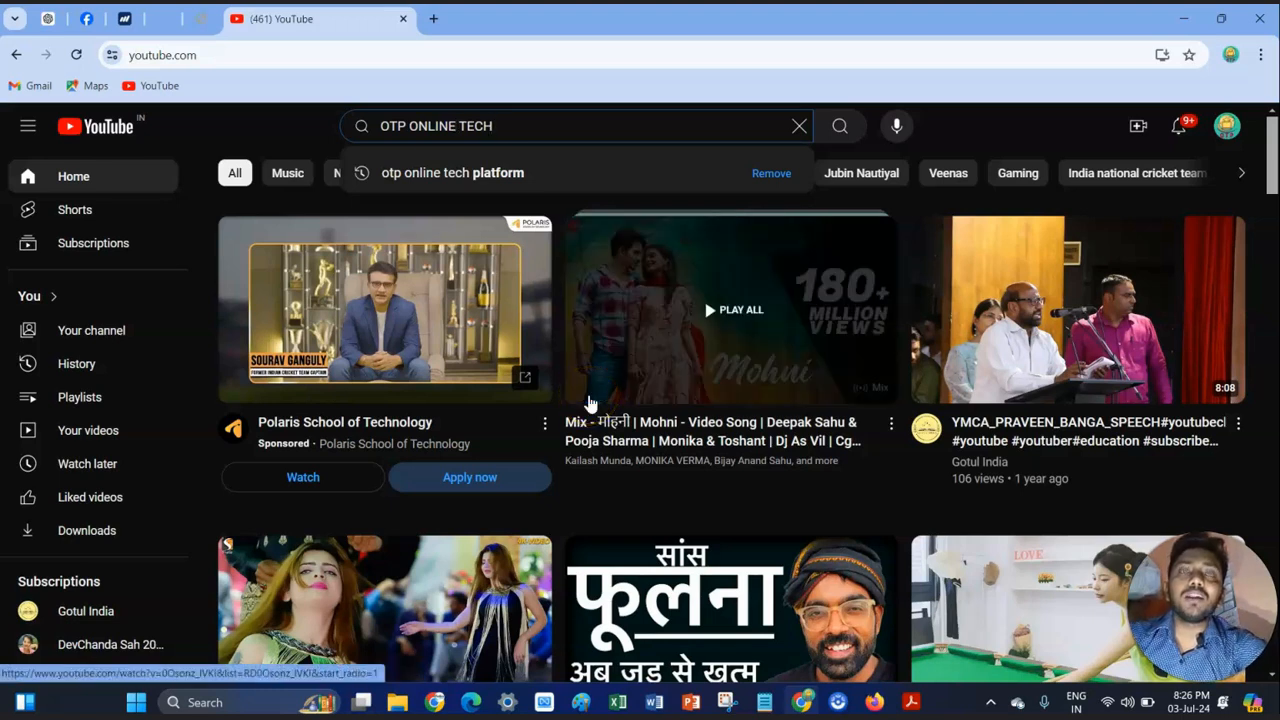
text( PLAT)
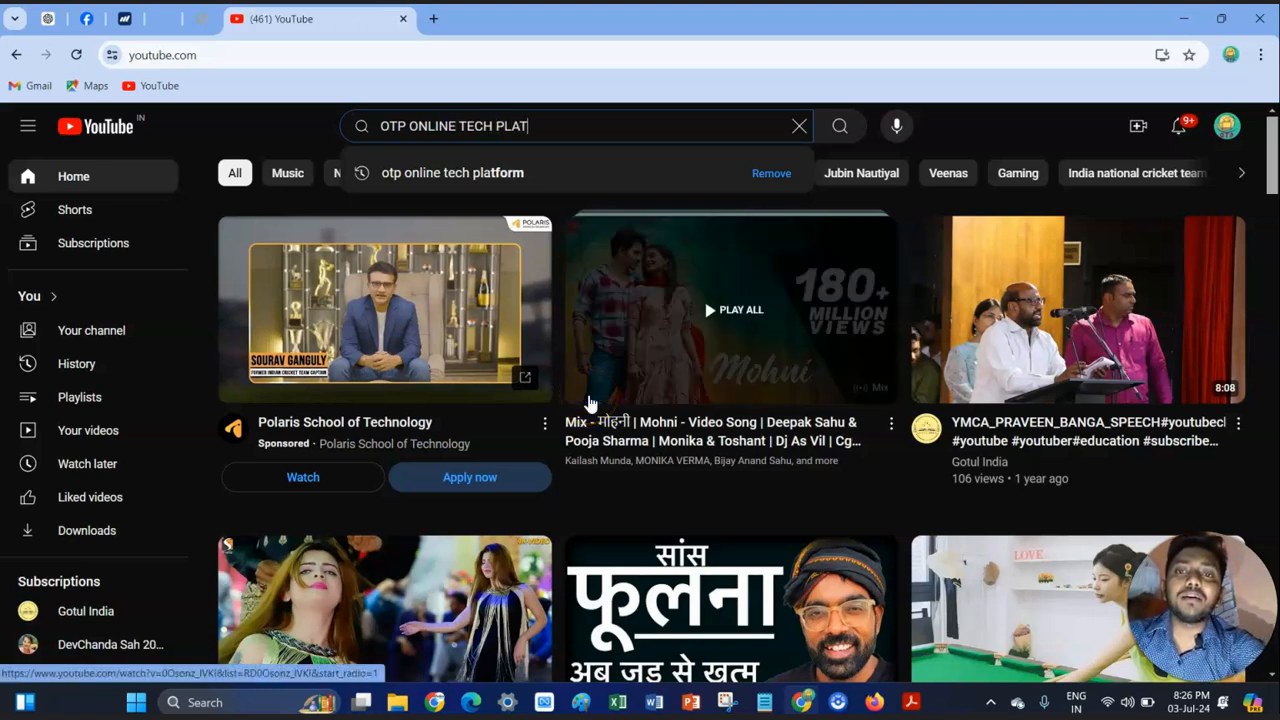
text(FORM)
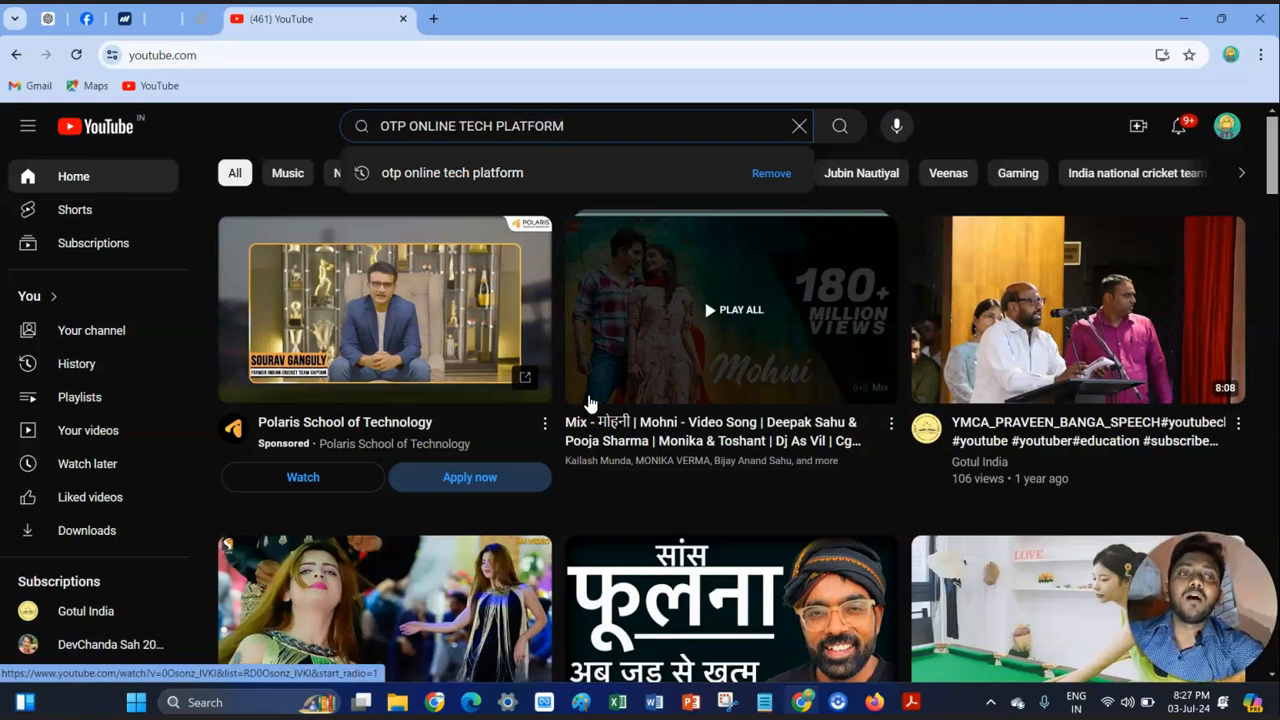
key(Return)
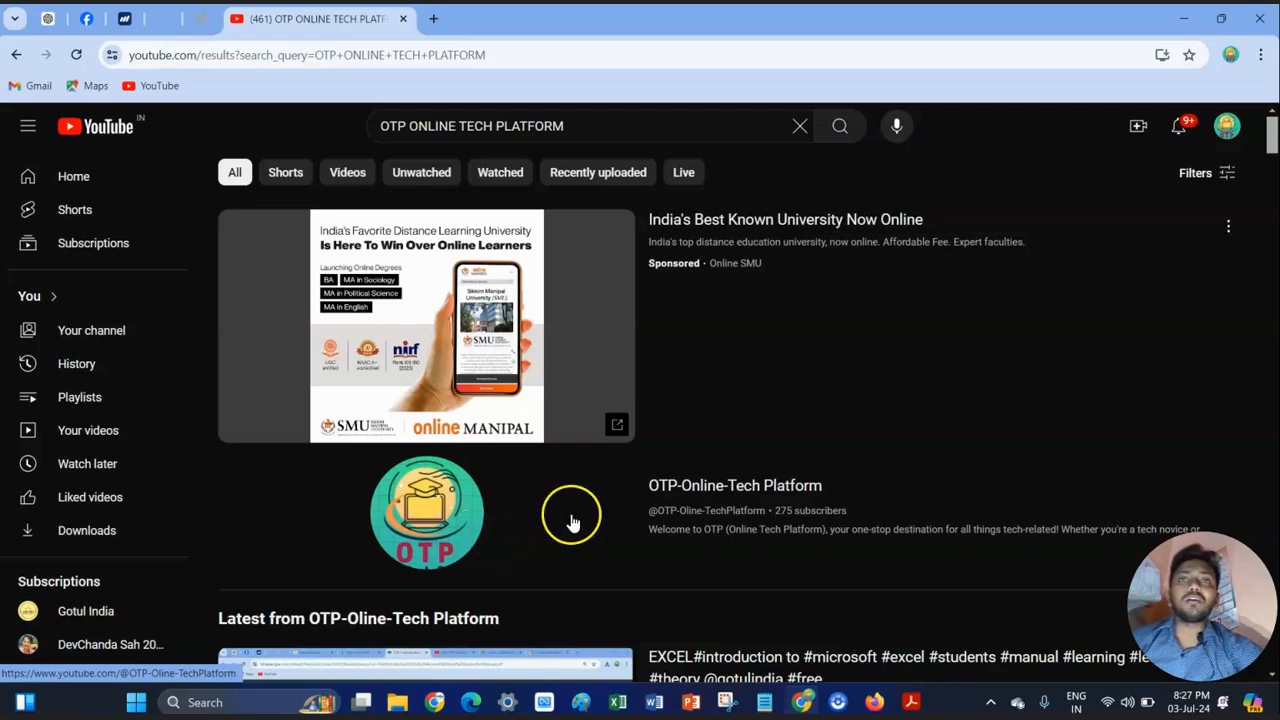
click(704, 497)
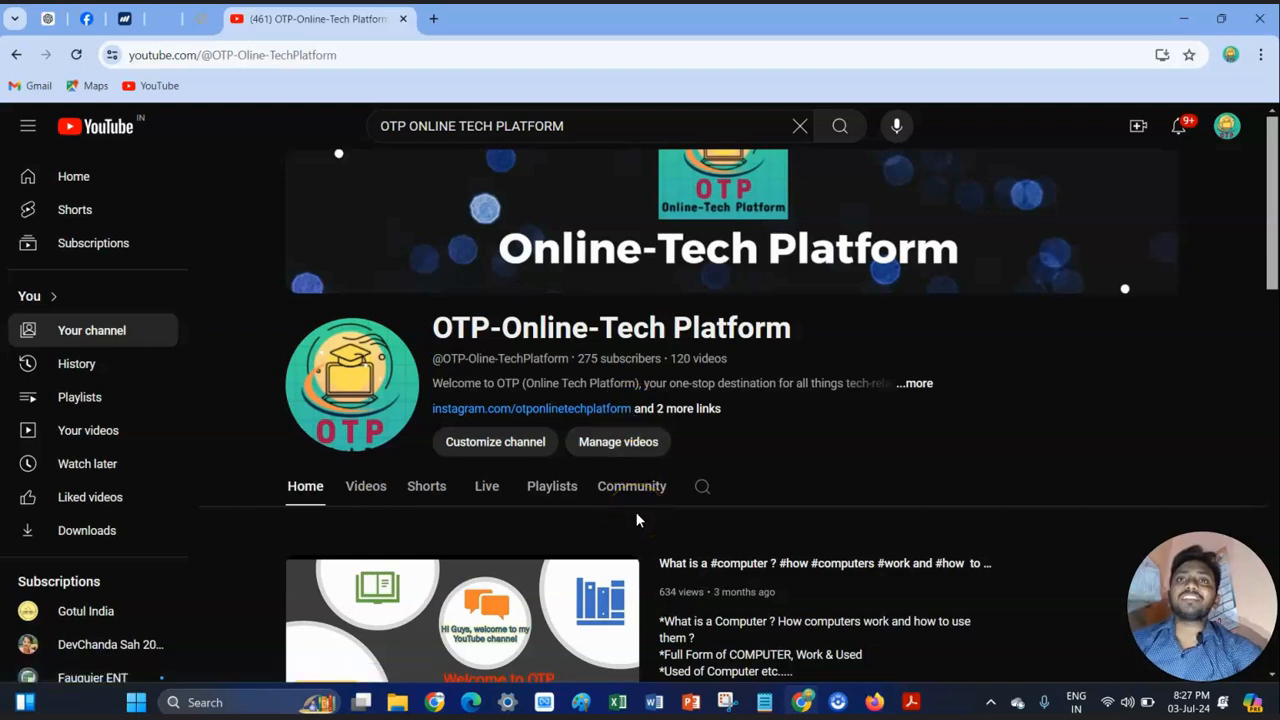
Switch to Firefox, replace the ScreenPal tab with a new one and open the YouTube home page in it.
click(874, 703)
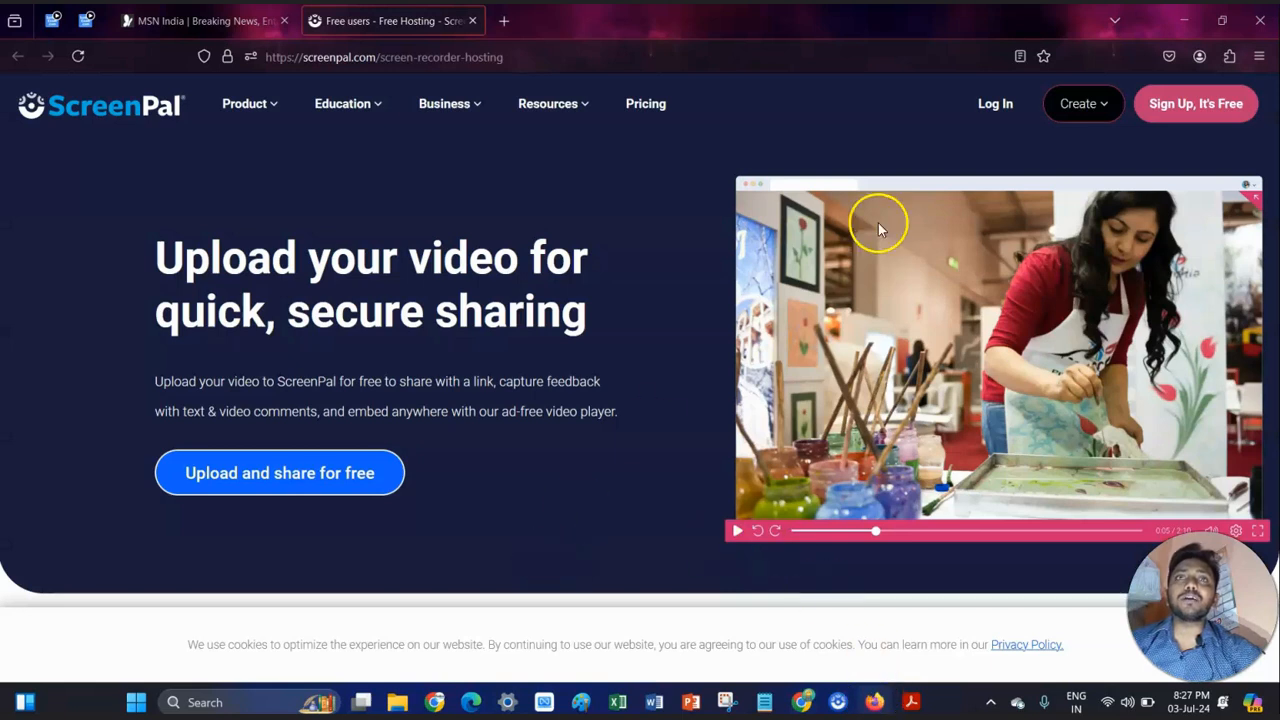
click(504, 21)
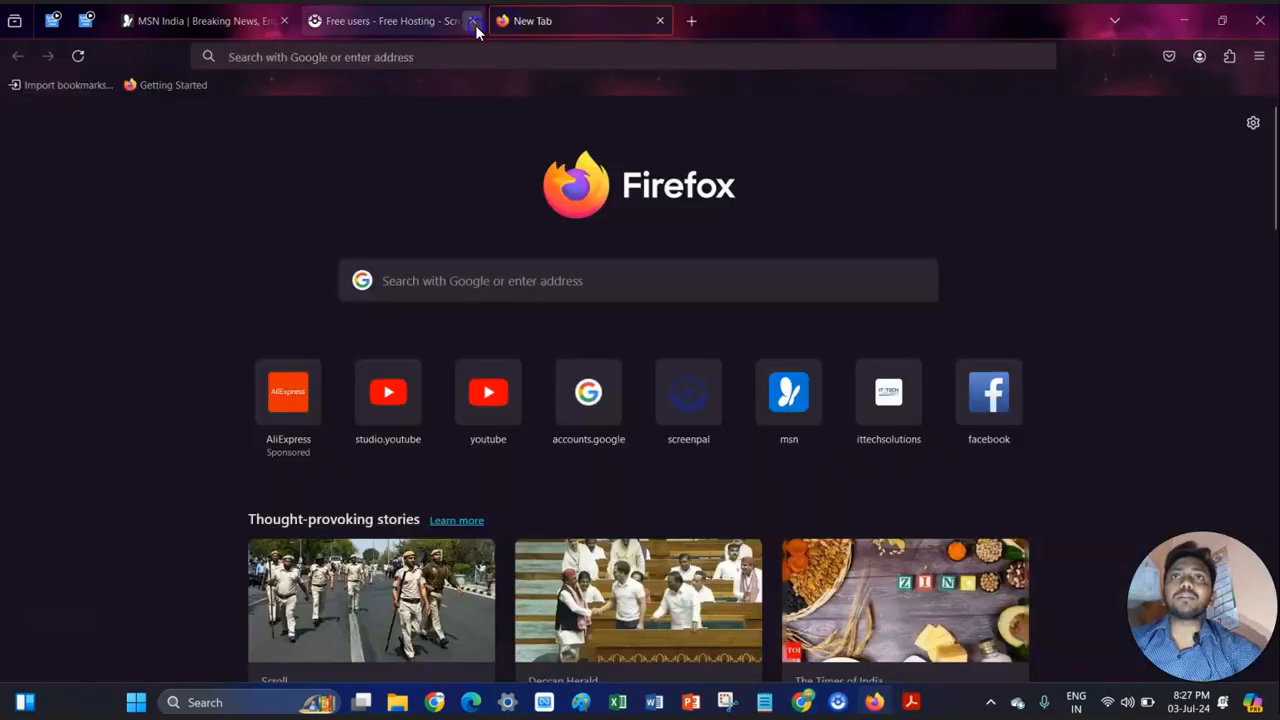
click(473, 21)
click(382, 420)
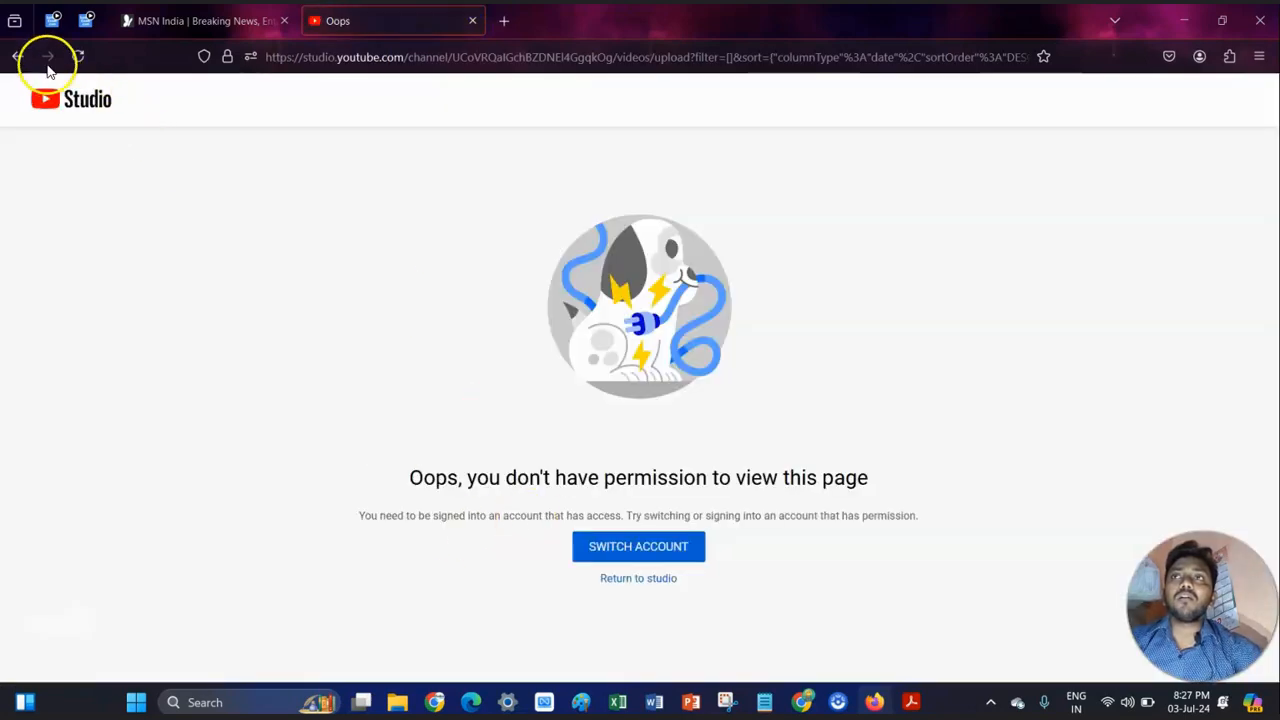
click(19, 56)
click(489, 414)
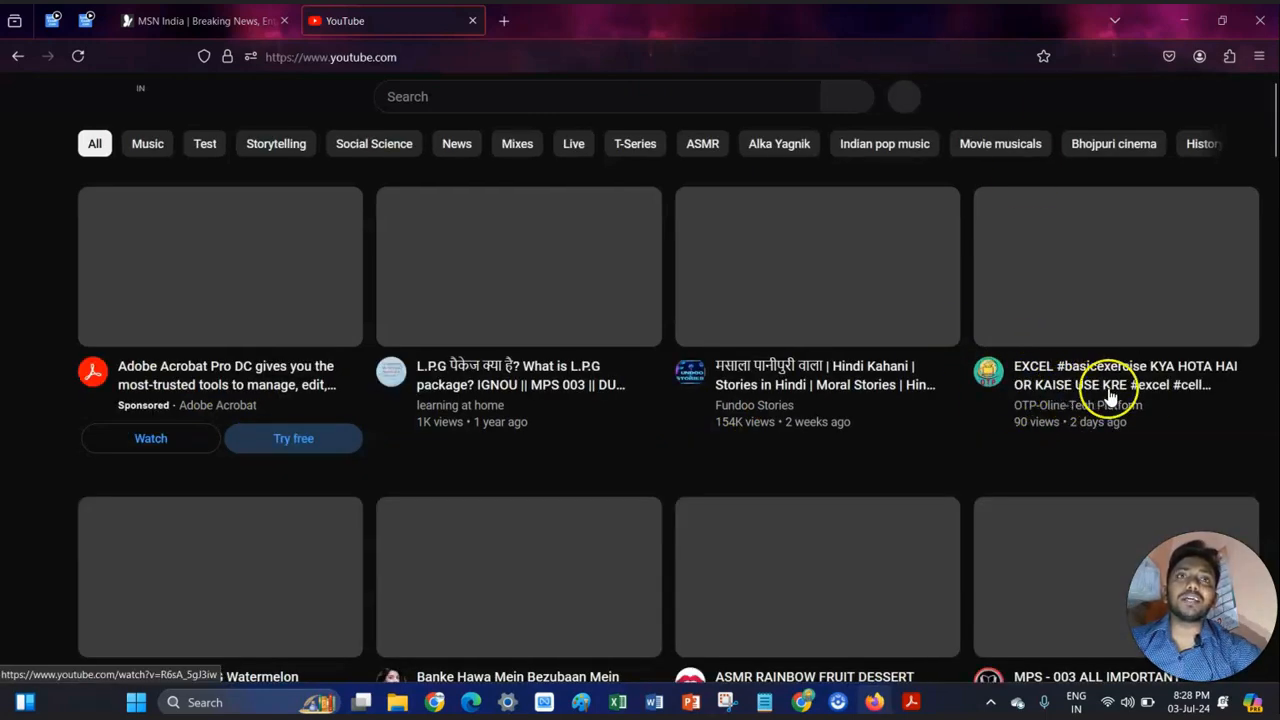
Open the OTP-Online-Tech Platform video "EXCEL #basicexercise KYA HOTA HAI OR KAISE USE KRE" and pause its playback.
click(1066, 375)
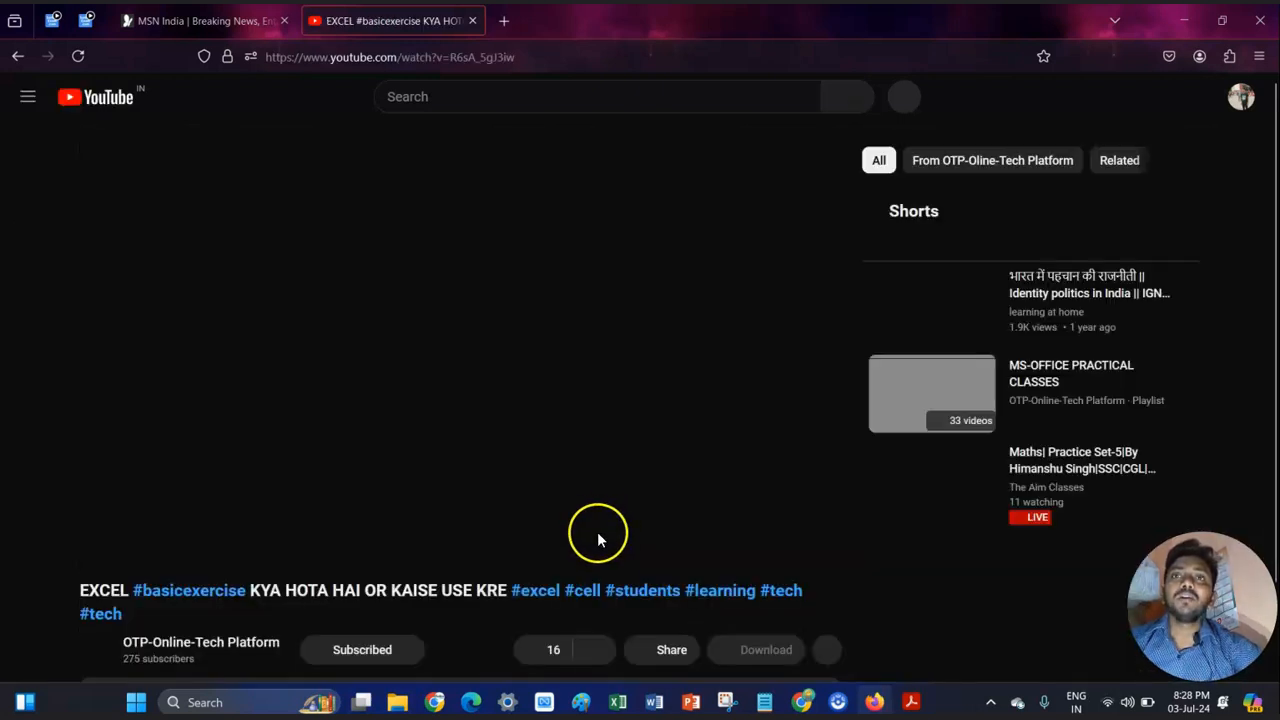
scroll(394, 566, down, 1)
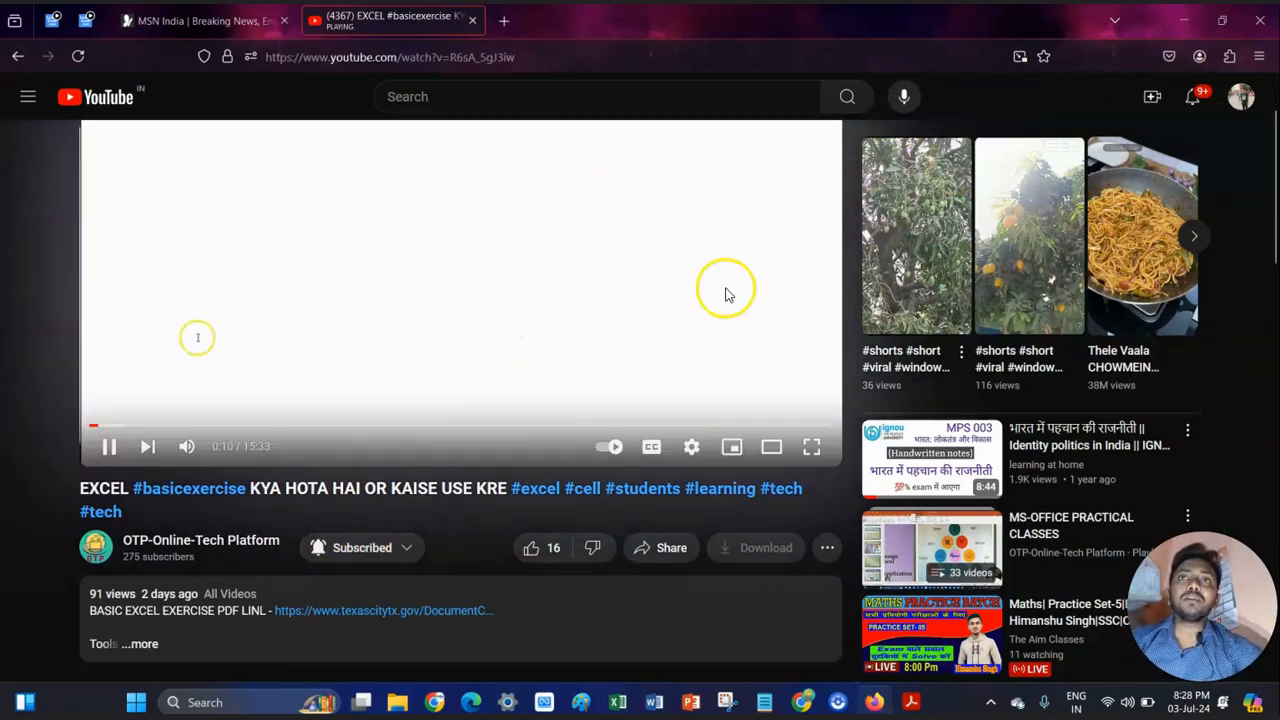
click(109, 449)
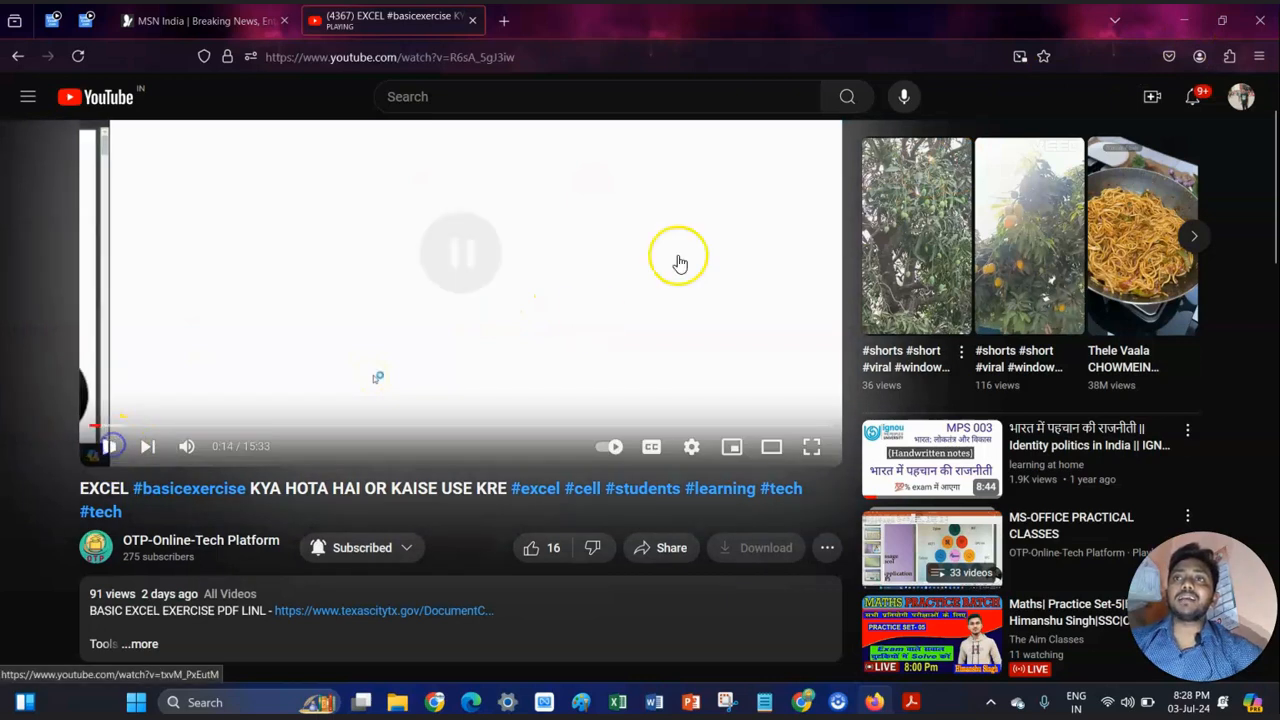
Minimise both browser windows and open the OTP FILE workbook from the desktop in Excel, dismissing the Office activation dialog.
click(1183, 20)
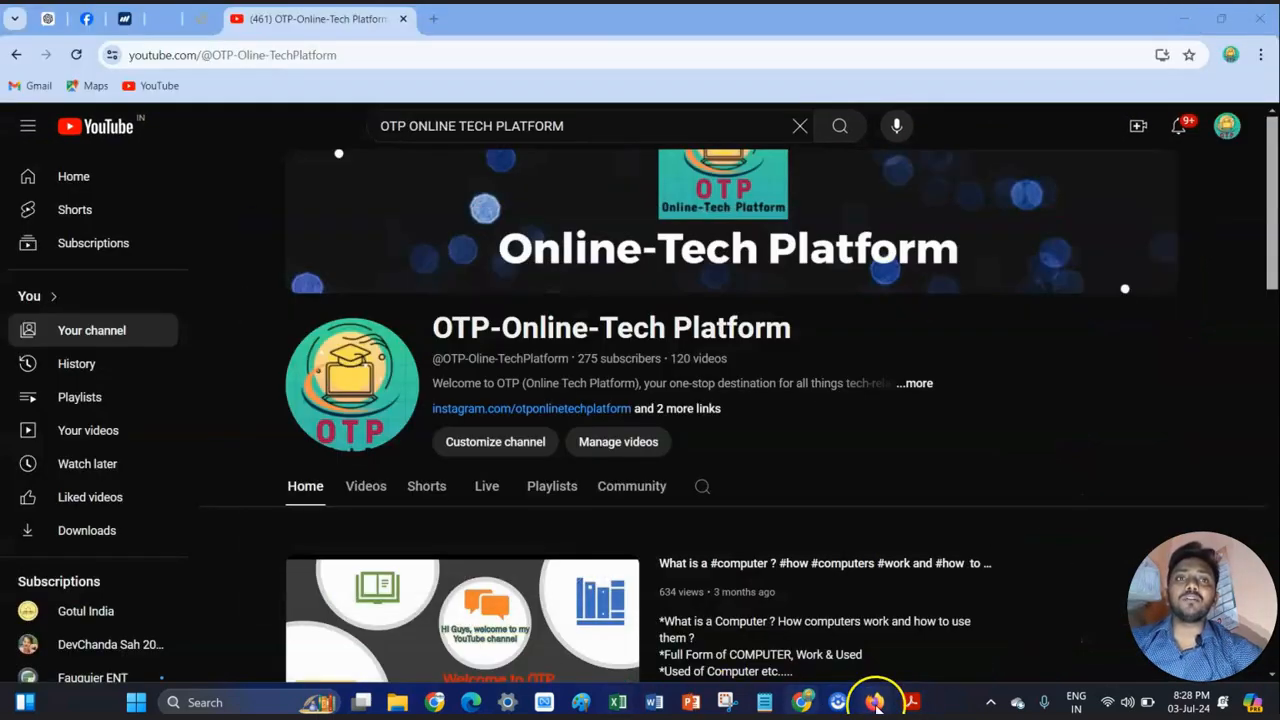
click(874, 702)
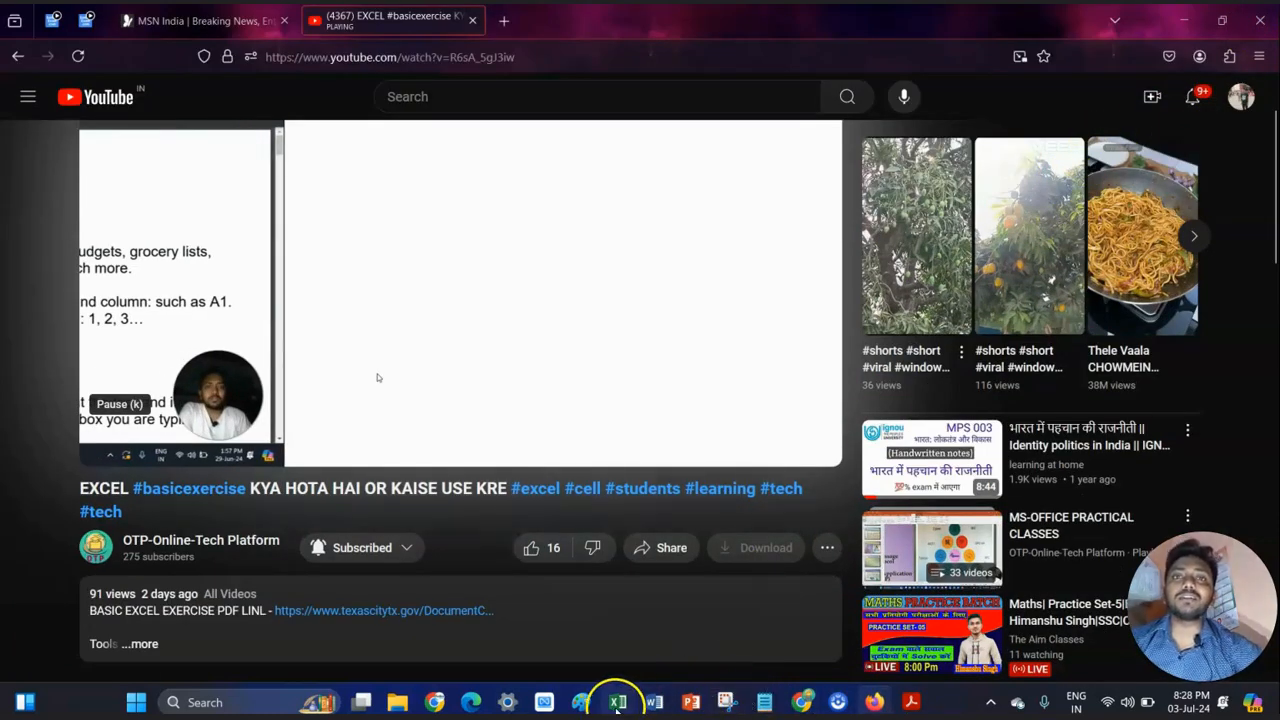
click(1183, 20)
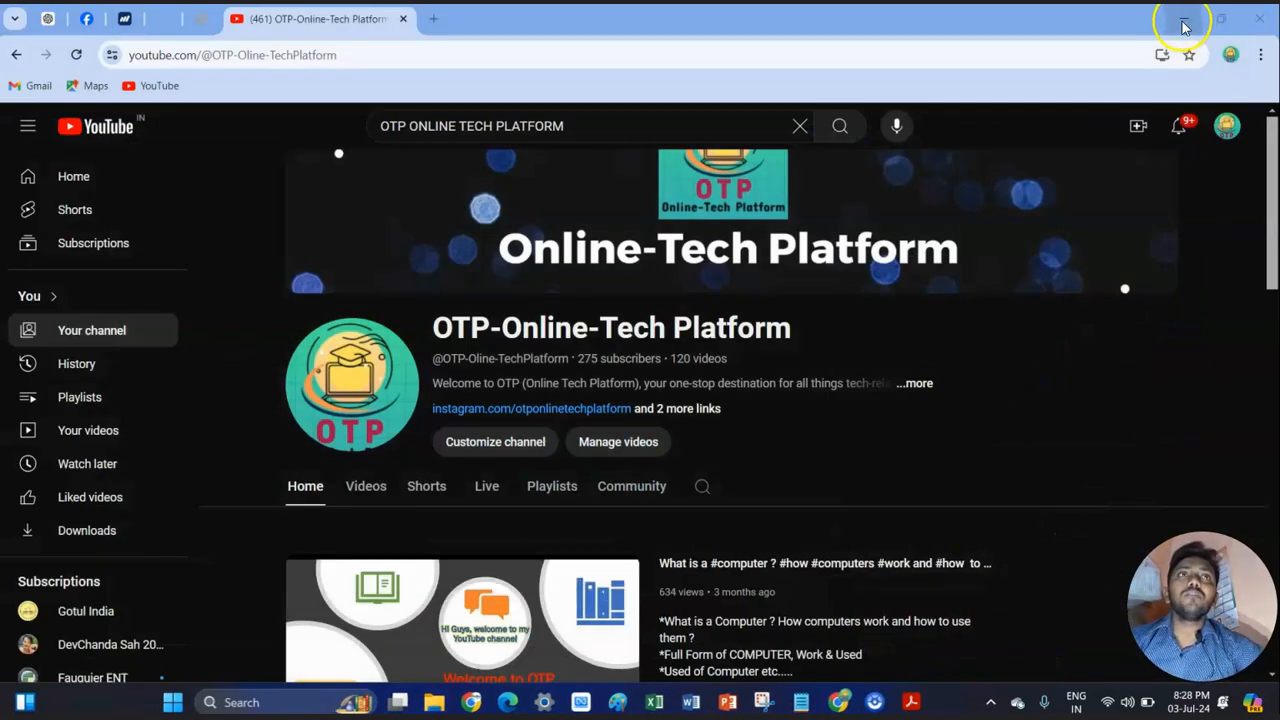
click(1183, 22)
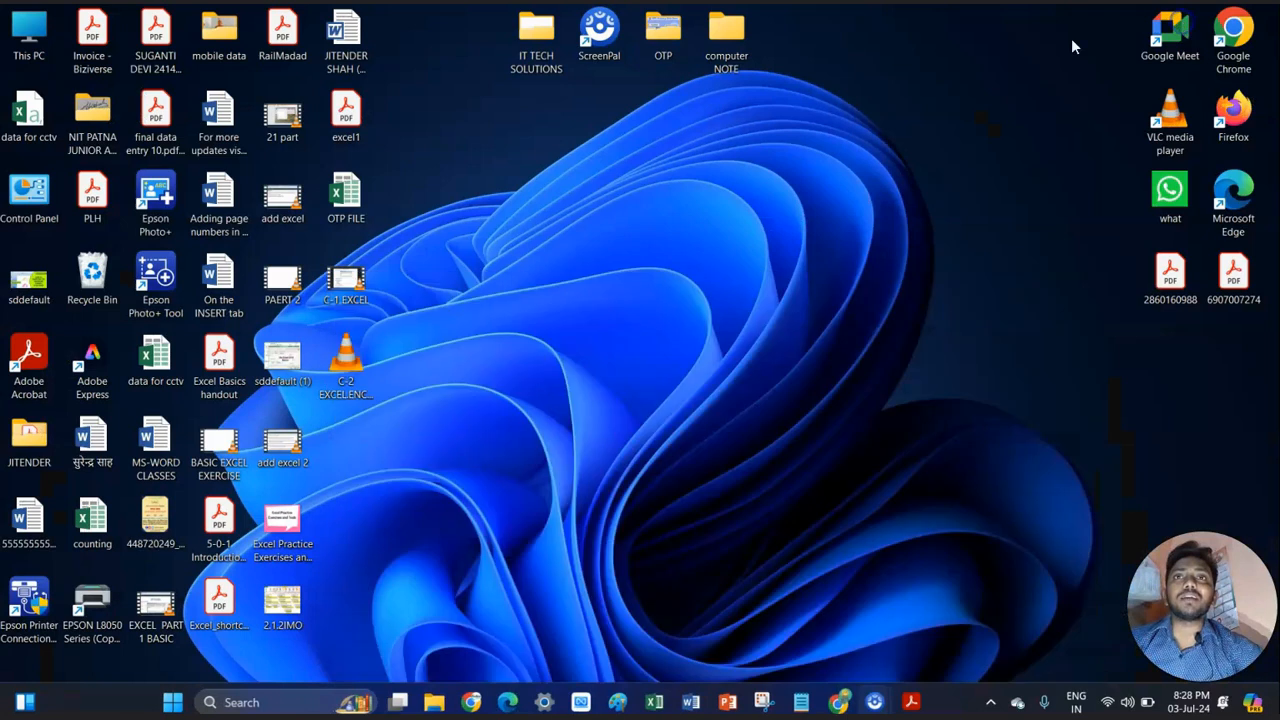
double_click(350, 202)
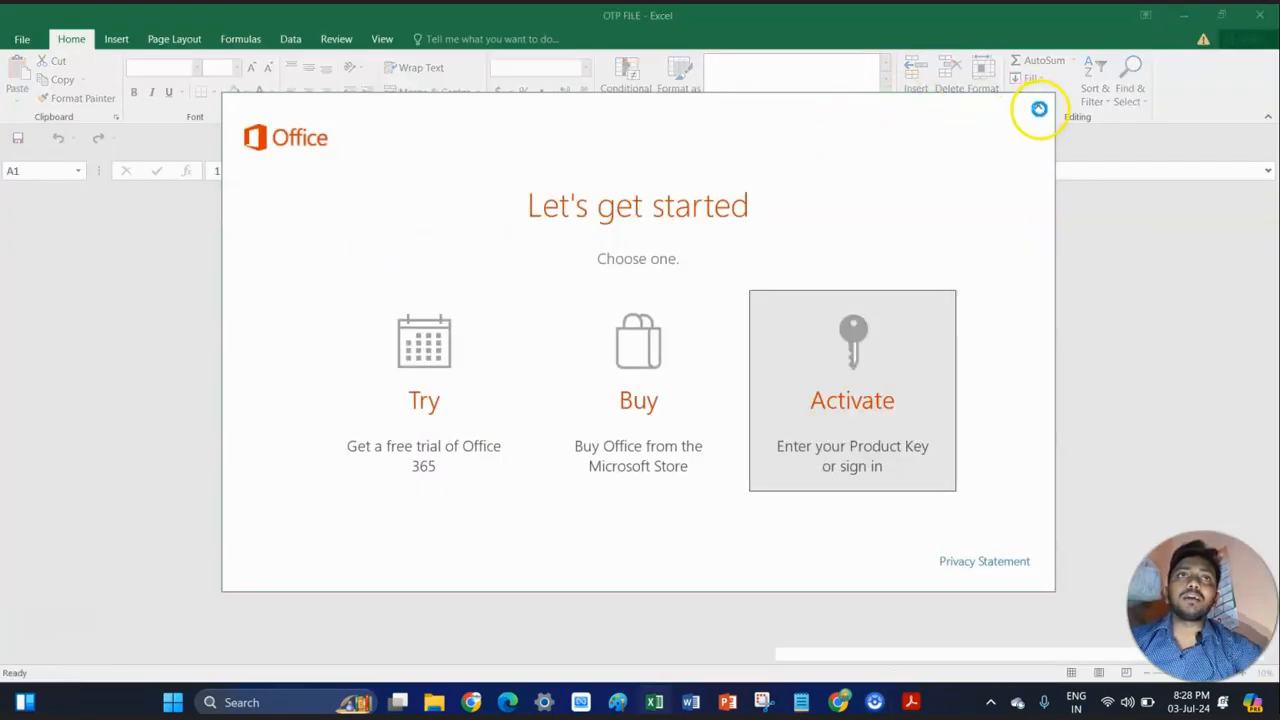
click(1038, 105)
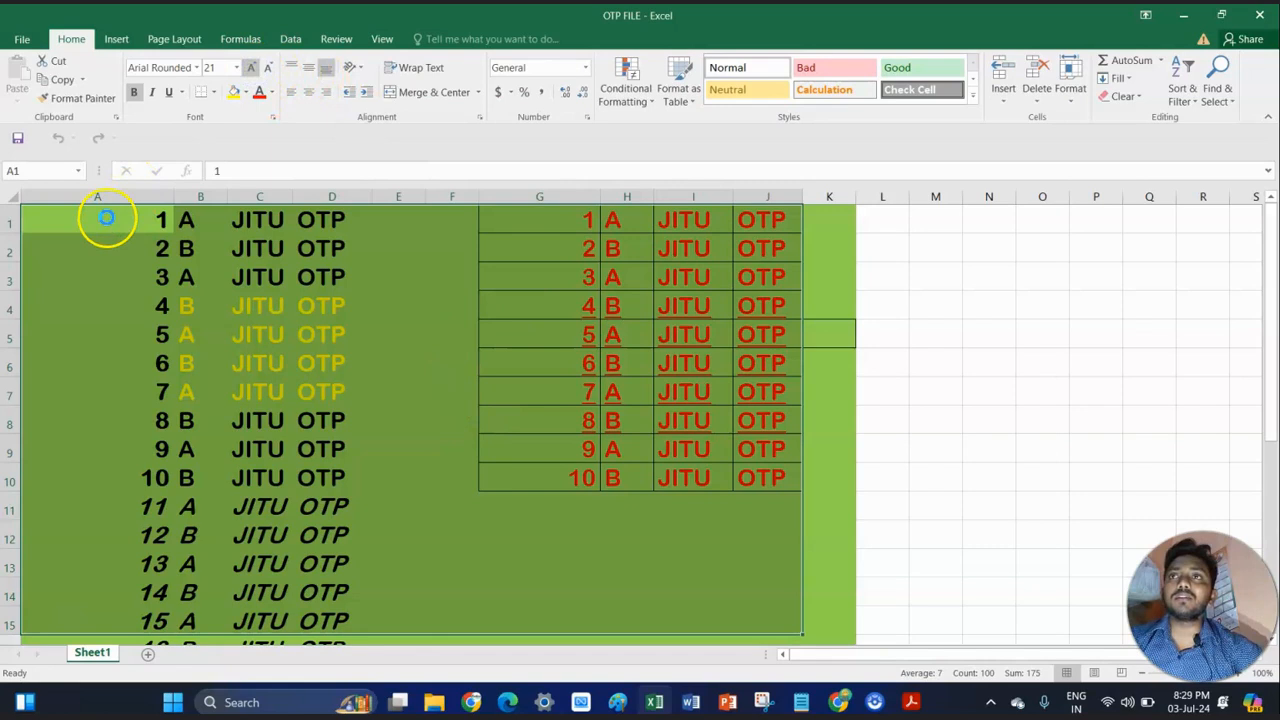
Select cells A1:K27 and reduce their font size to 11.
drag(100, 220, 850, 607)
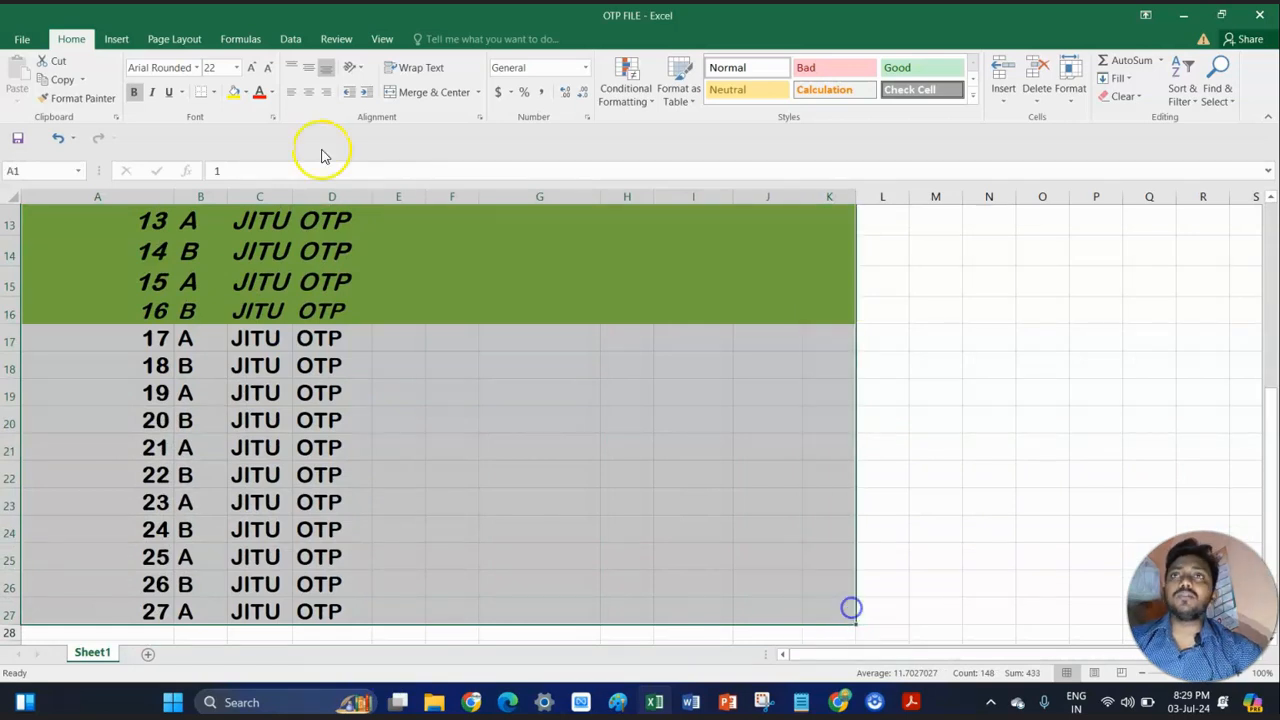
click(268, 68)
click(268, 68)
click(268, 68)
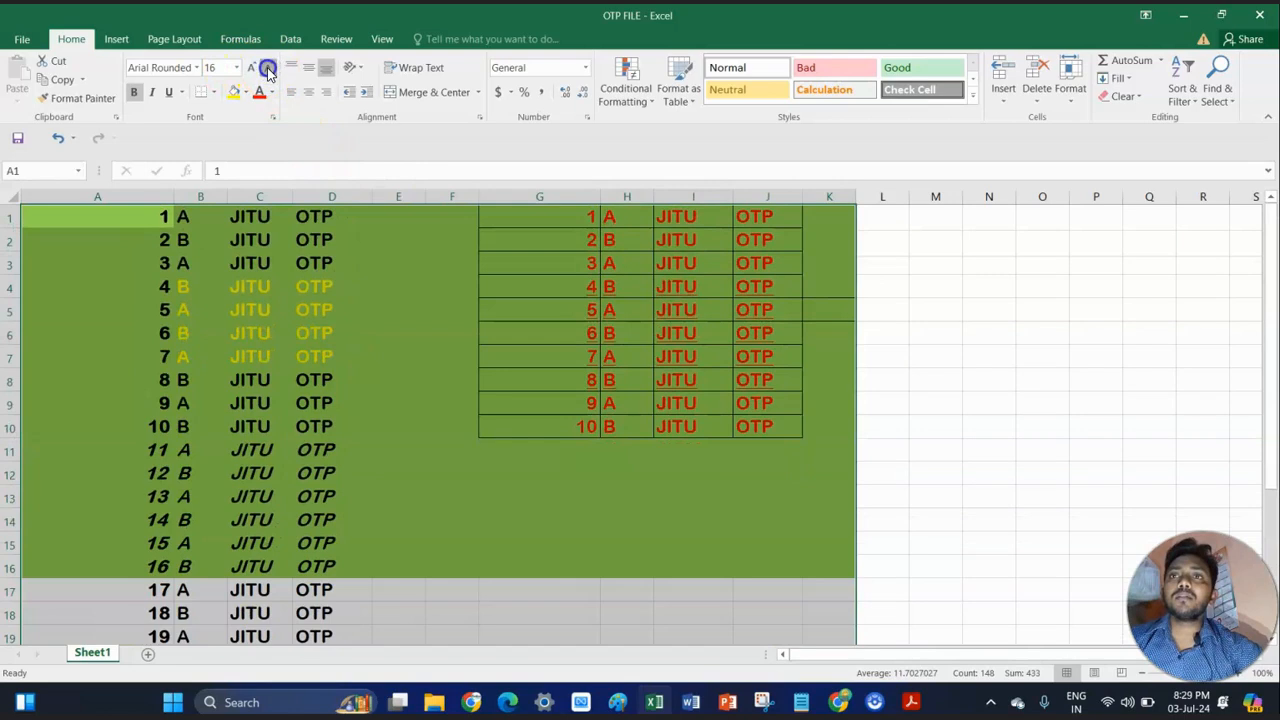
click(268, 68)
click(268, 68)
click(268, 68)
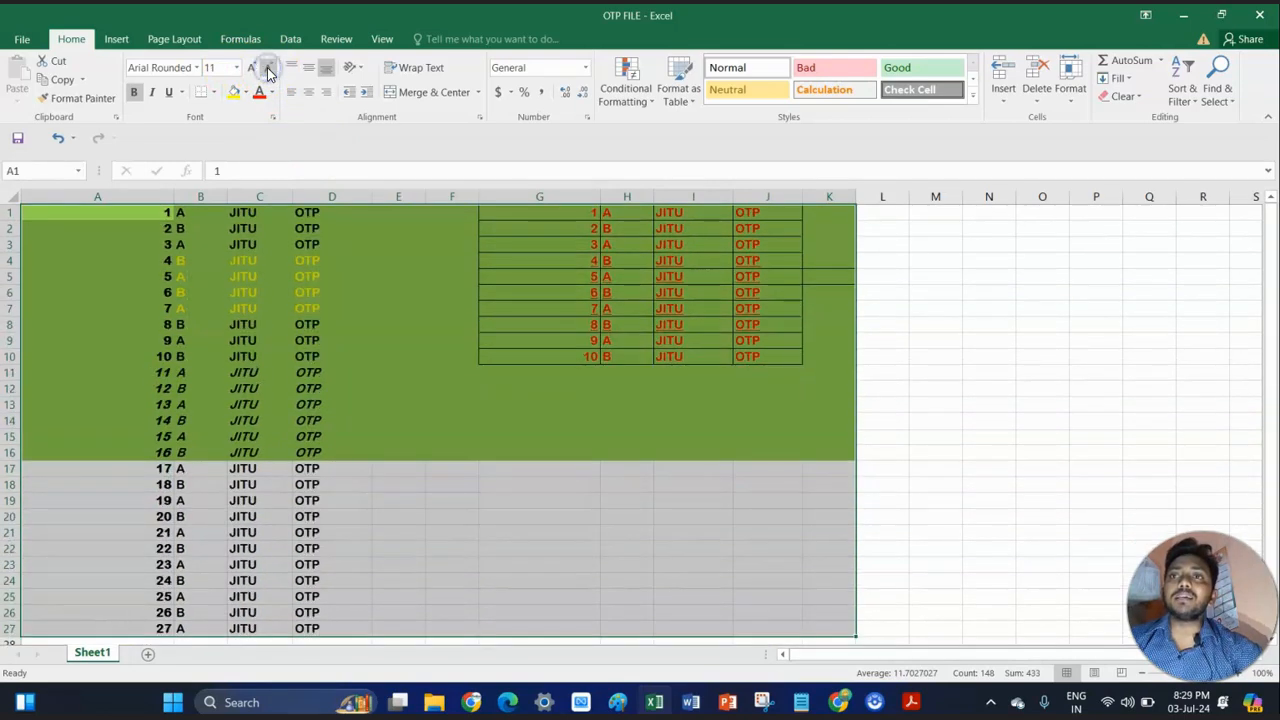
Increase the font size of cells A1:K27 to 18 and deselect the range.
click(251, 67)
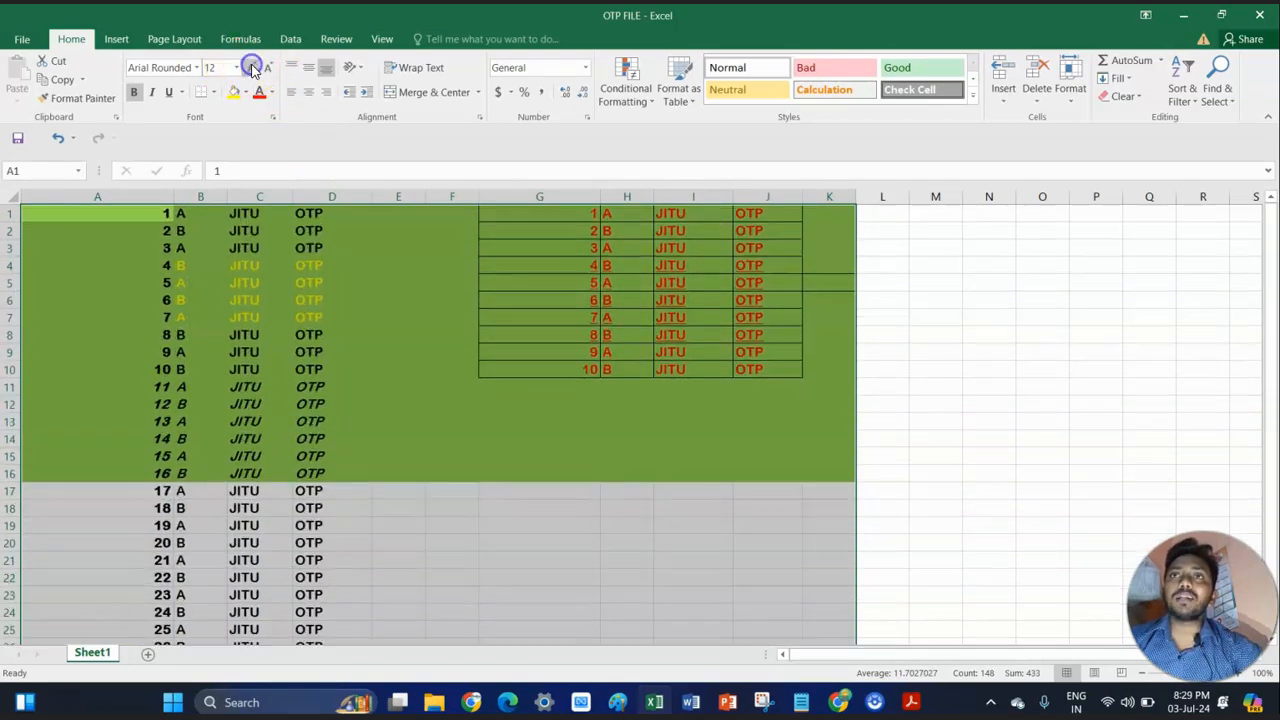
click(251, 67)
click(251, 67)
click(251, 67)
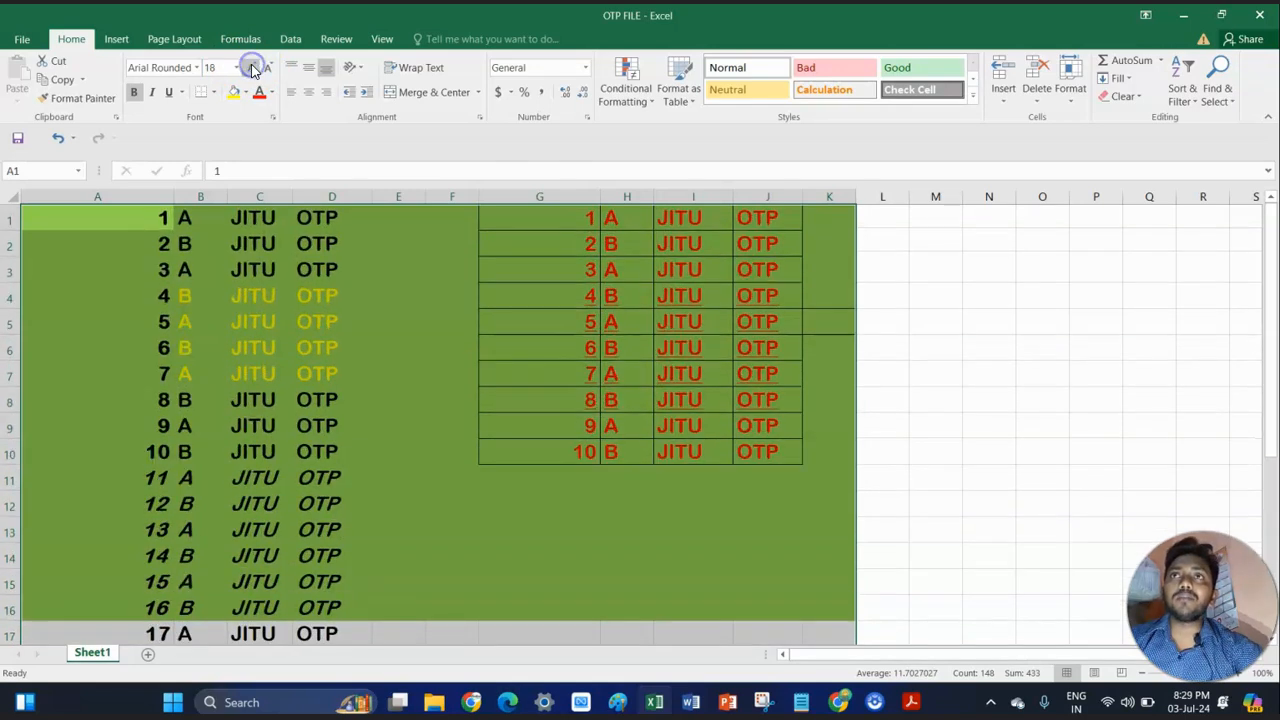
click(610, 292)
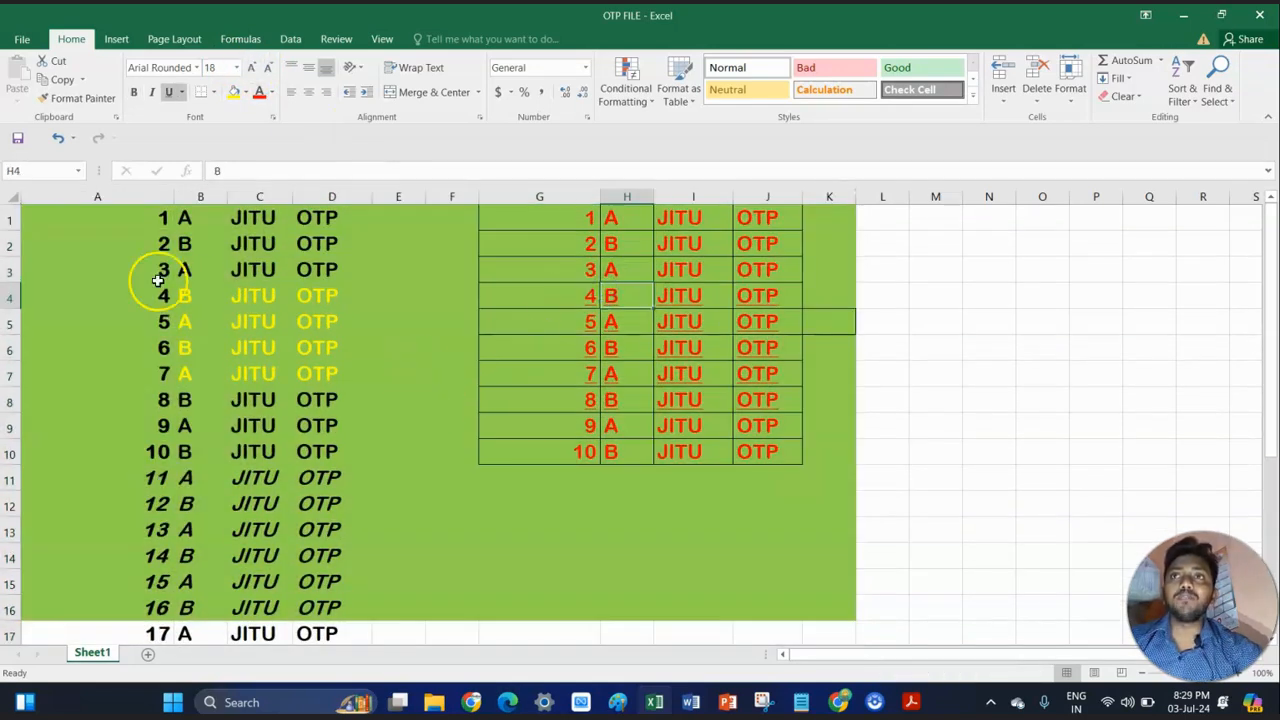
Remove the green background fill from cells A1:K15.
click(51, 212)
key(ctrl+z)
drag(35, 212, 833, 588)
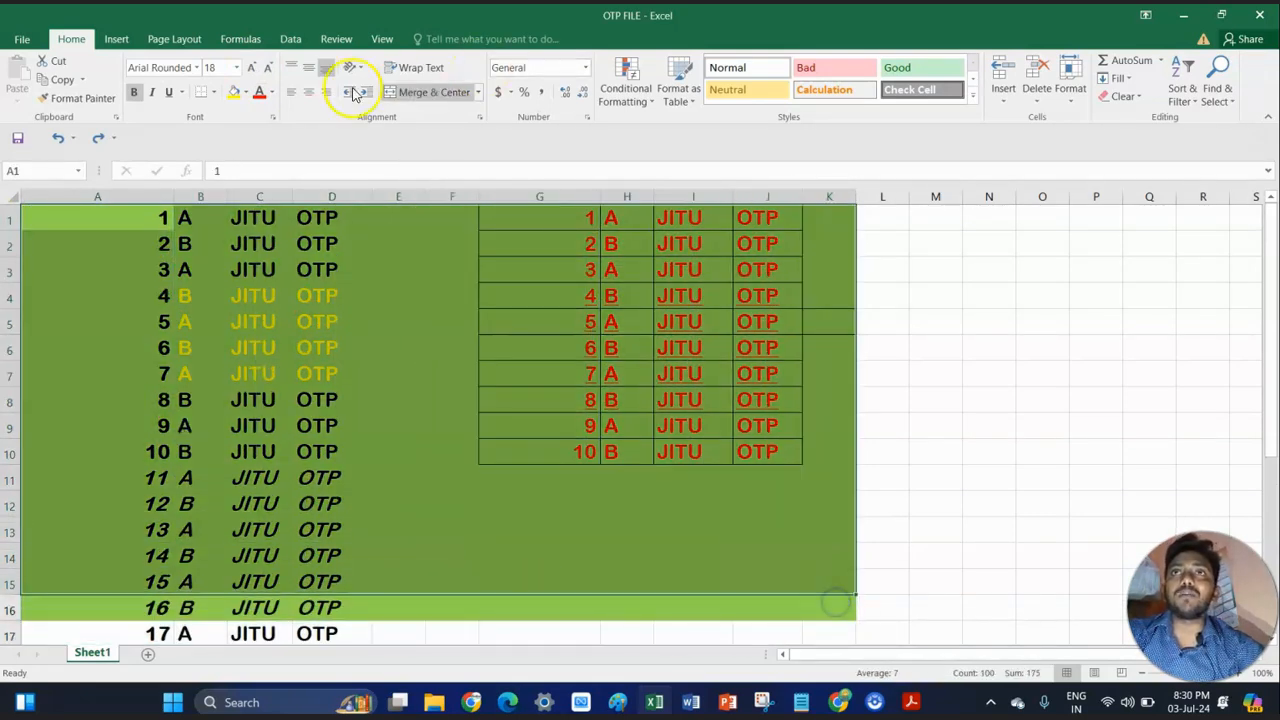
click(245, 93)
click(286, 238)
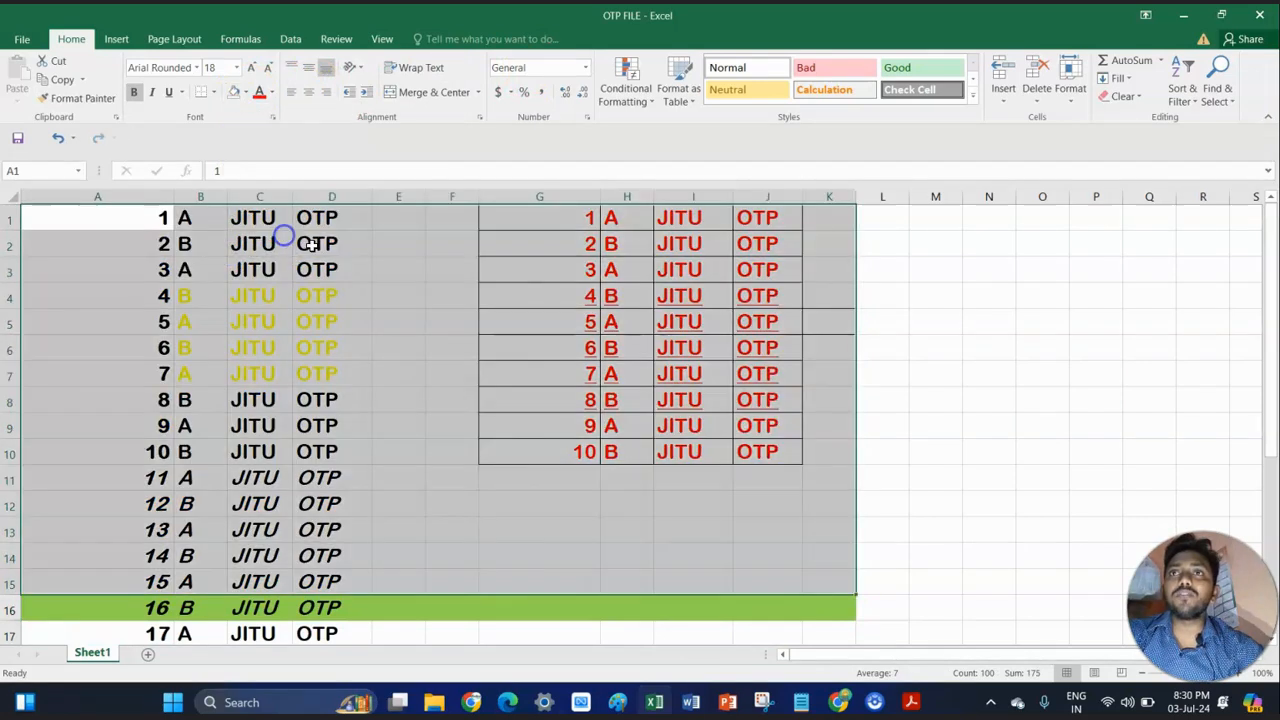
click(590, 505)
scroll(629, 489, down, 2)
scroll(529, 472, up, 2)
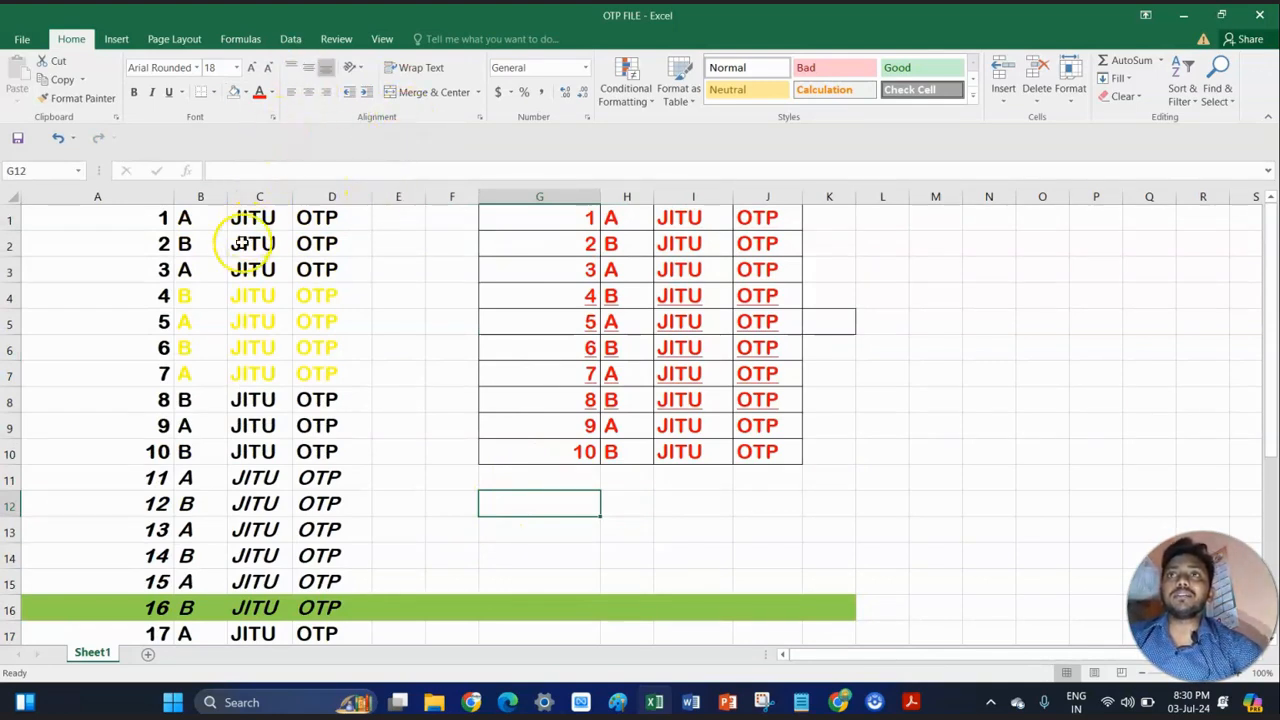
Select cells A1:A9 and try top and middle vertical alignment on their contents.
click(150, 221)
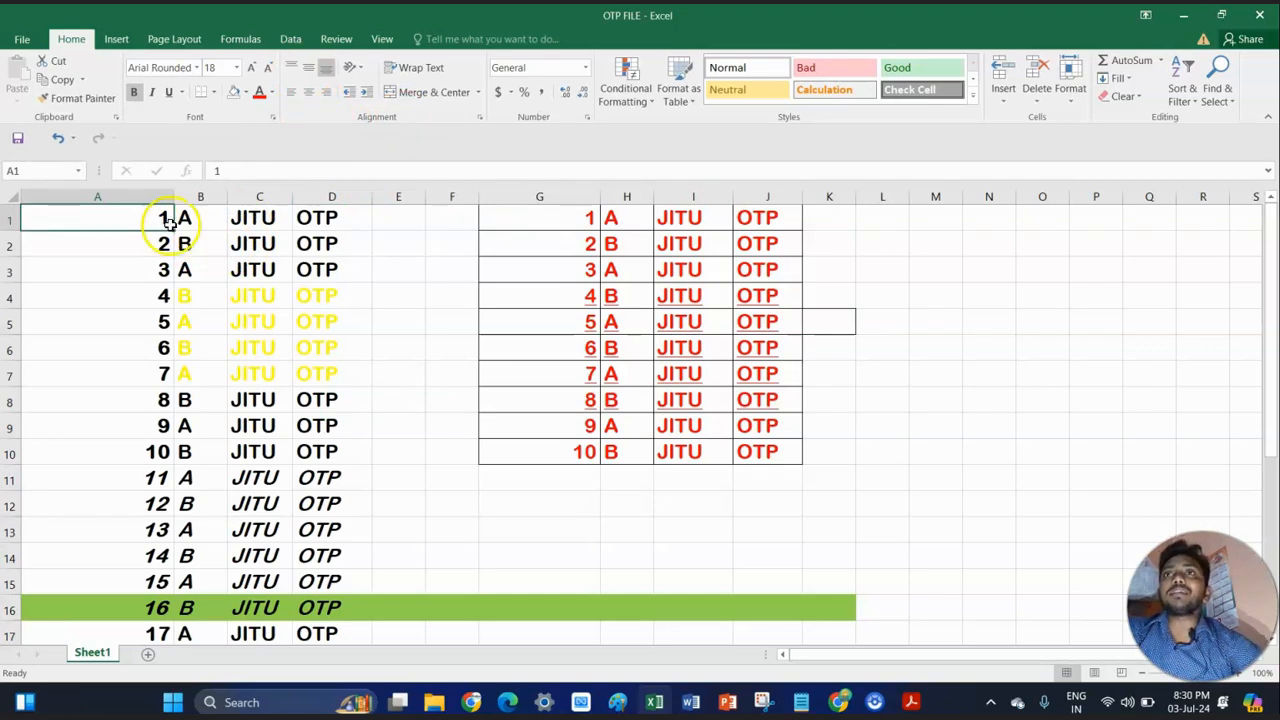
drag(143, 228, 157, 423)
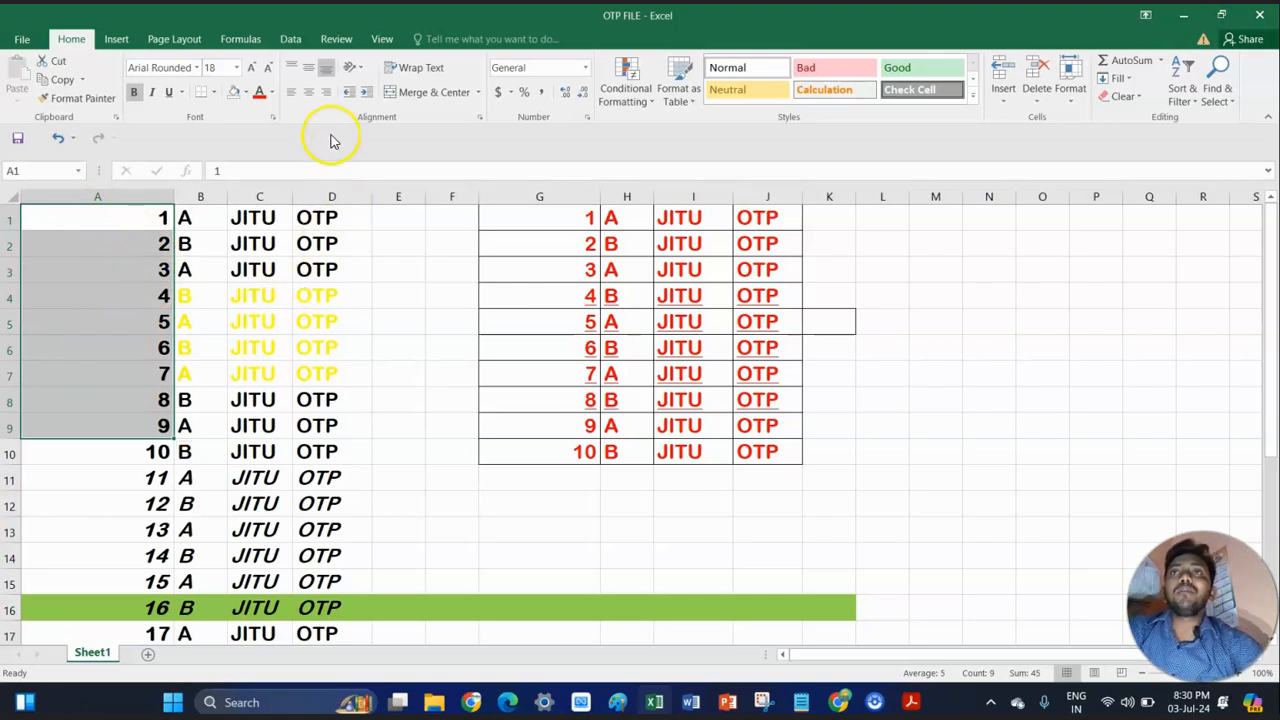
click(314, 76)
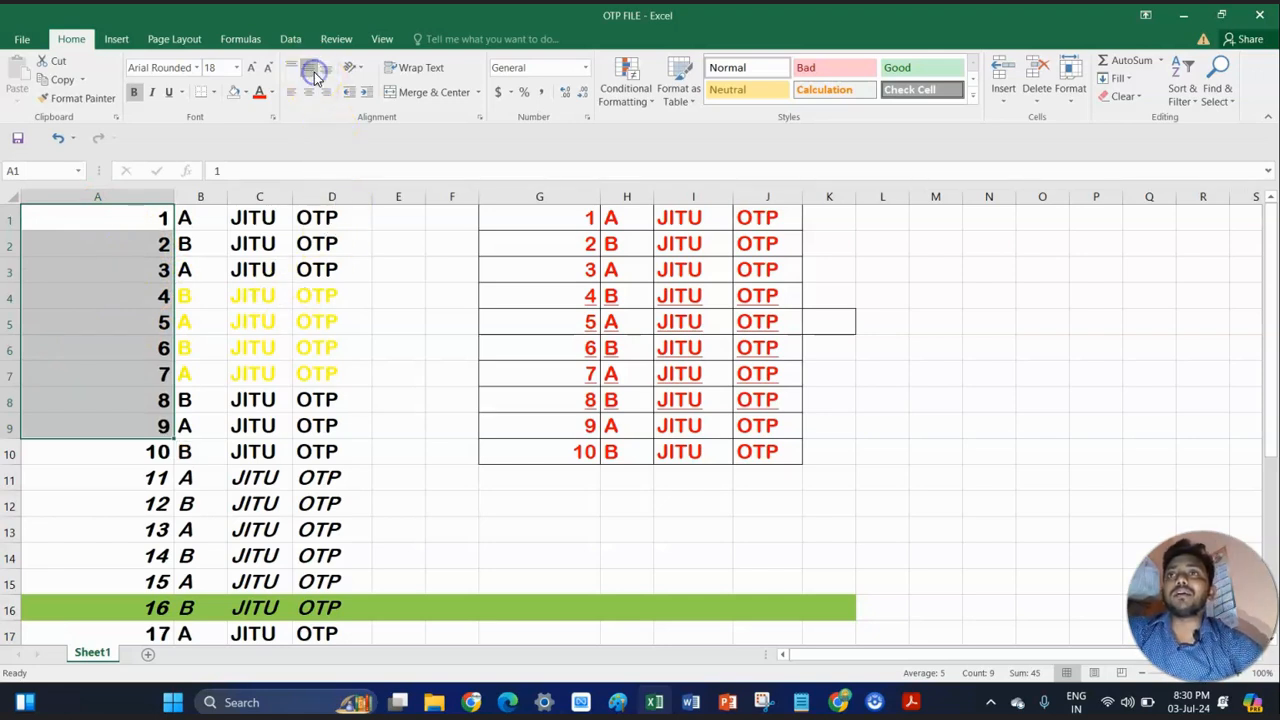
click(293, 69)
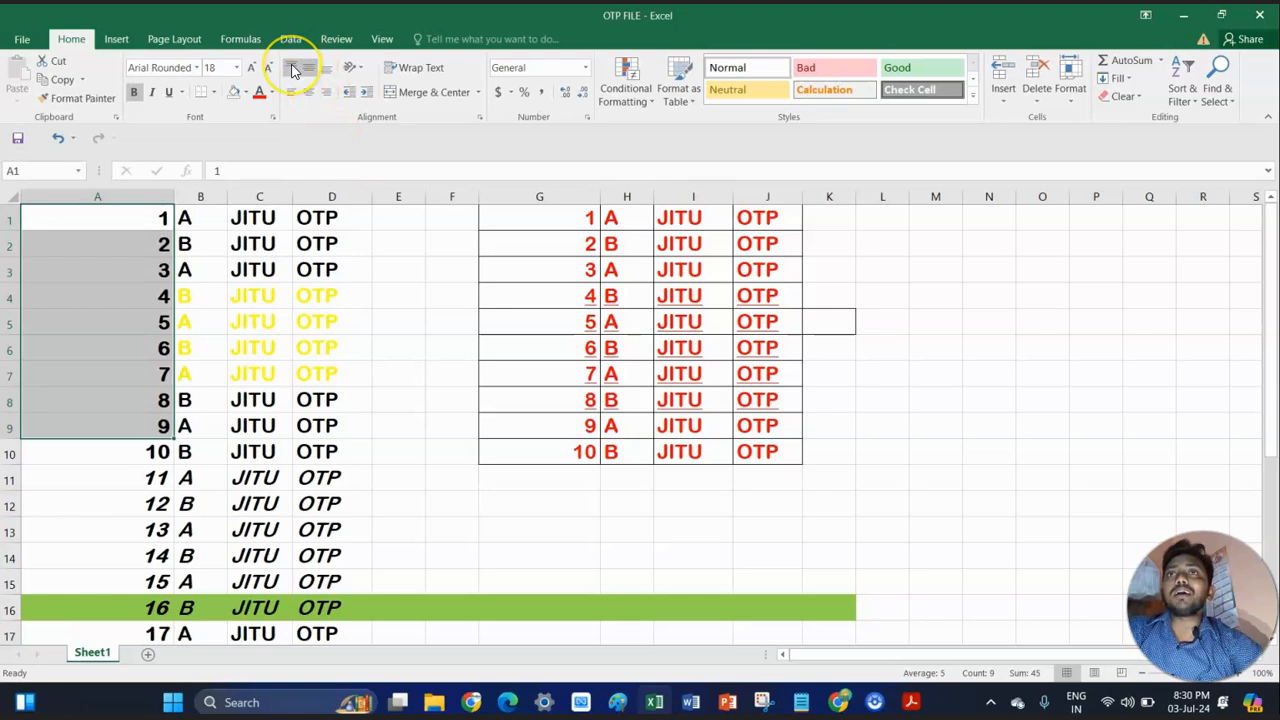
click(310, 68)
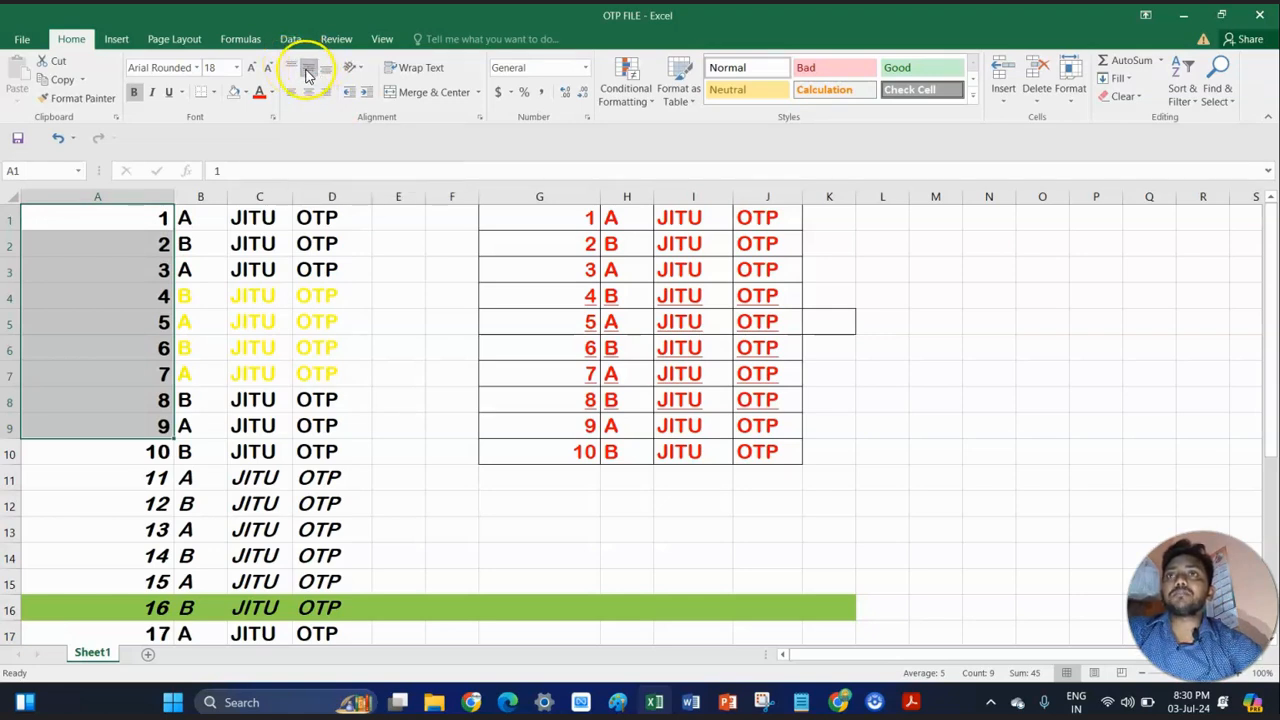
Widen column A and try left, centre and right horizontal alignment on cells A1:A9.
drag(174, 200, 258, 205)
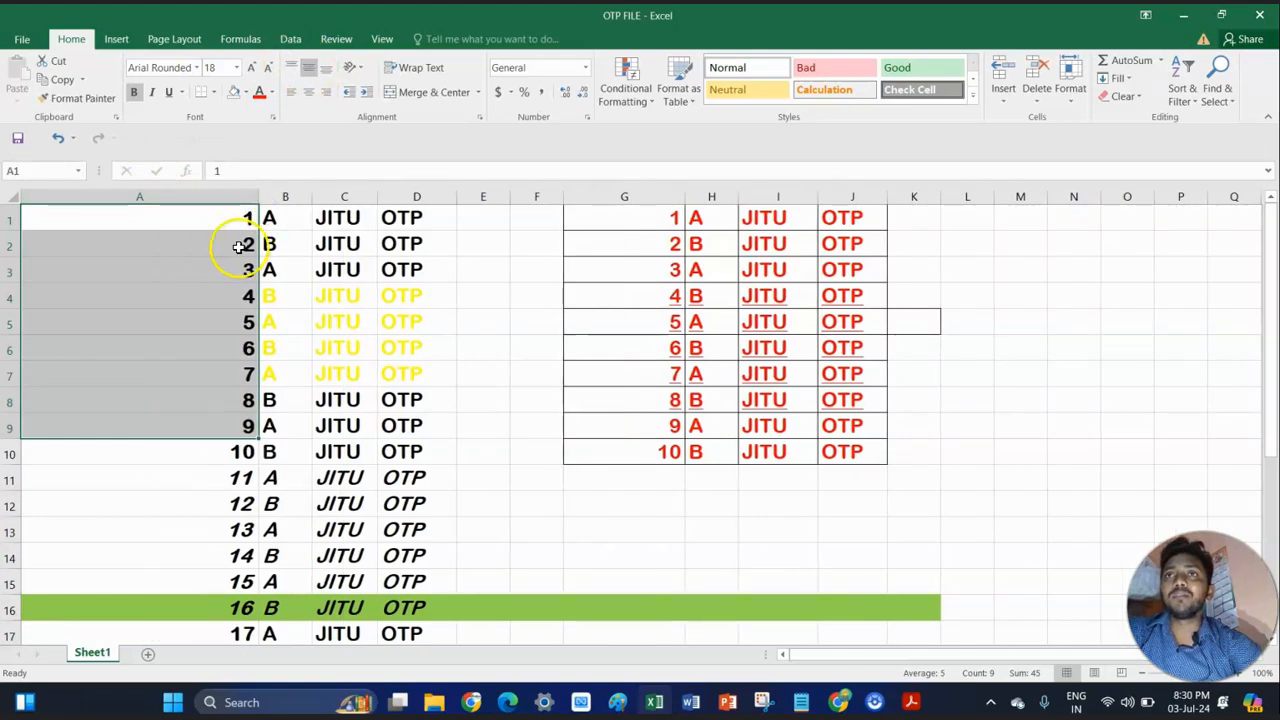
click(291, 96)
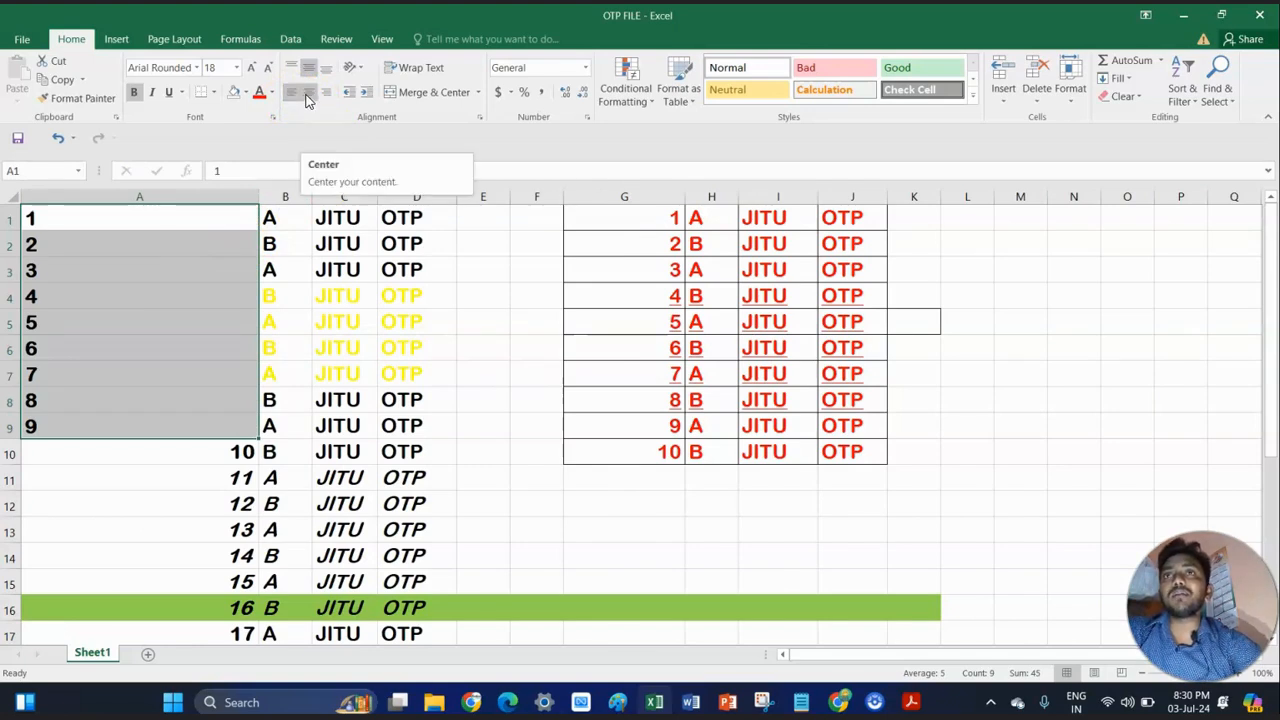
click(307, 93)
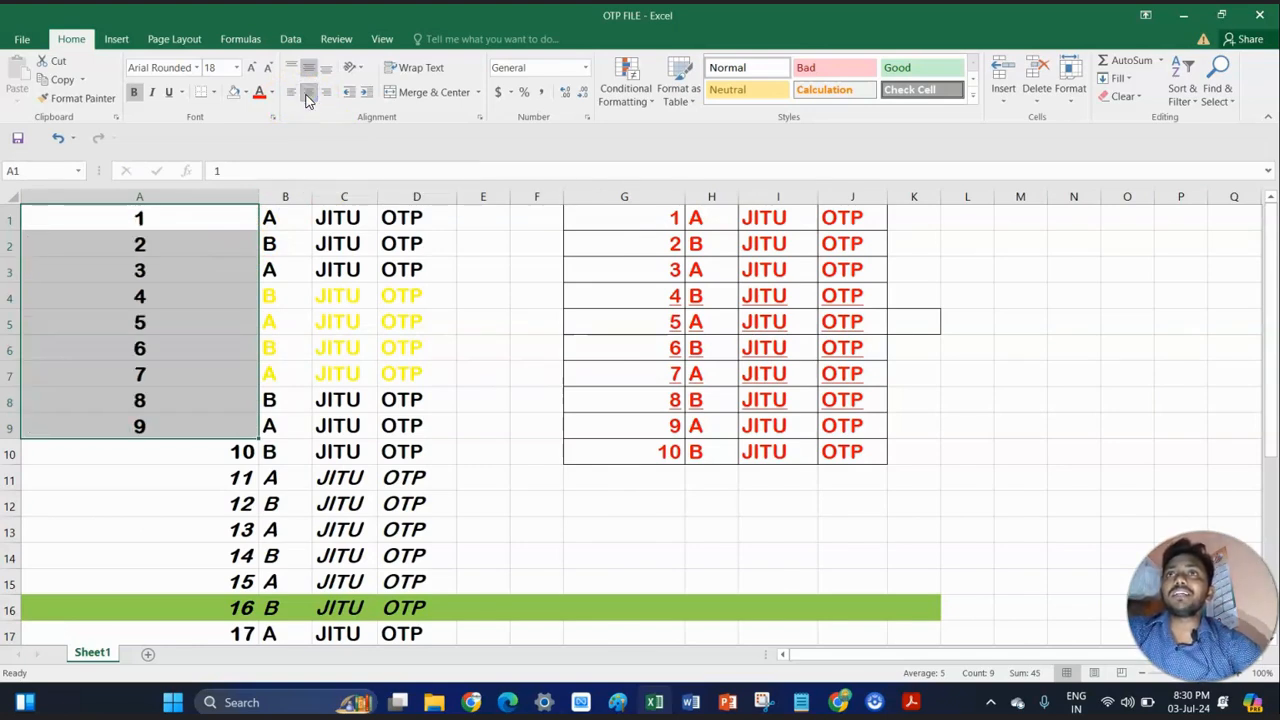
click(325, 96)
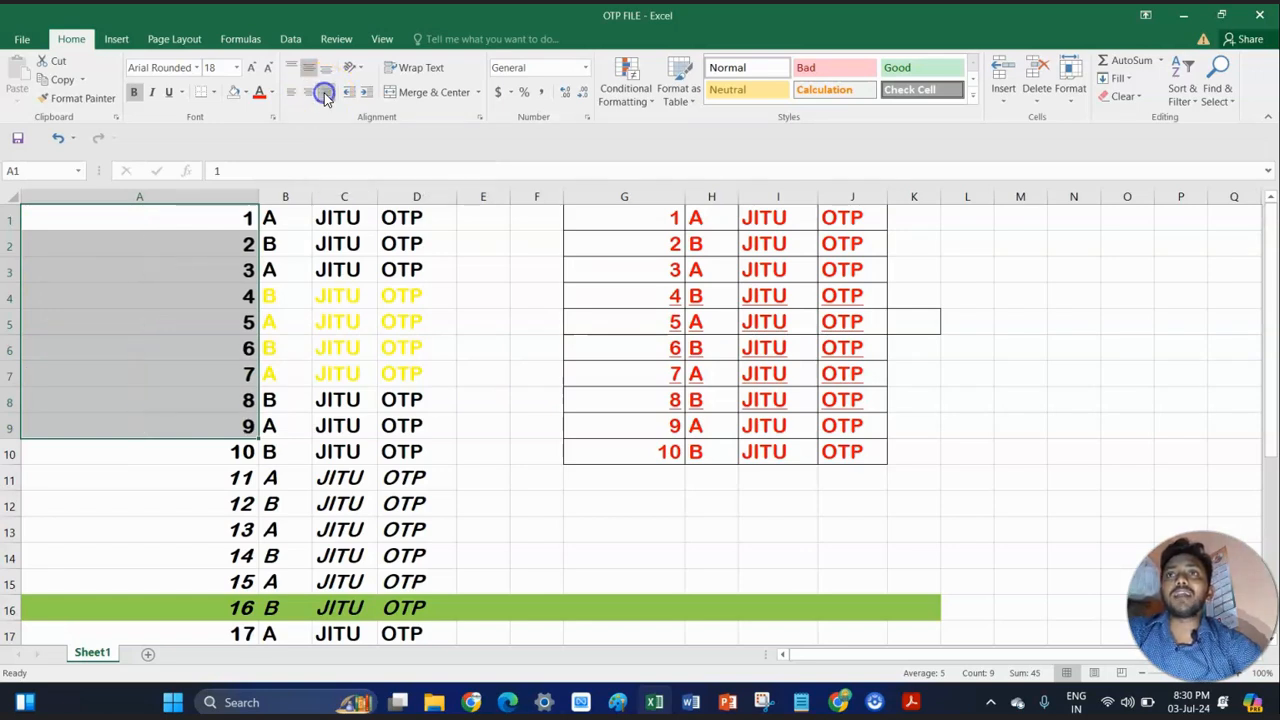
Centre the contents of cells A1:A9 horizontally and set their vertical alignment to bottom.
click(291, 96)
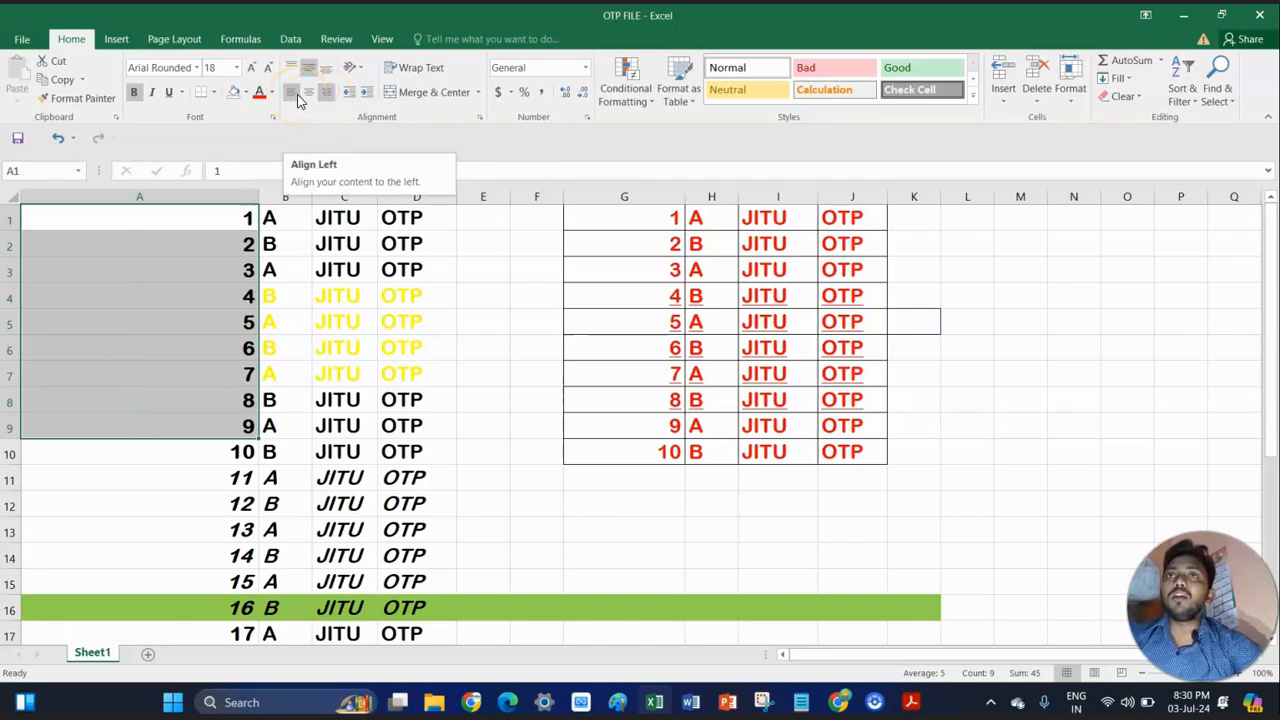
click(326, 97)
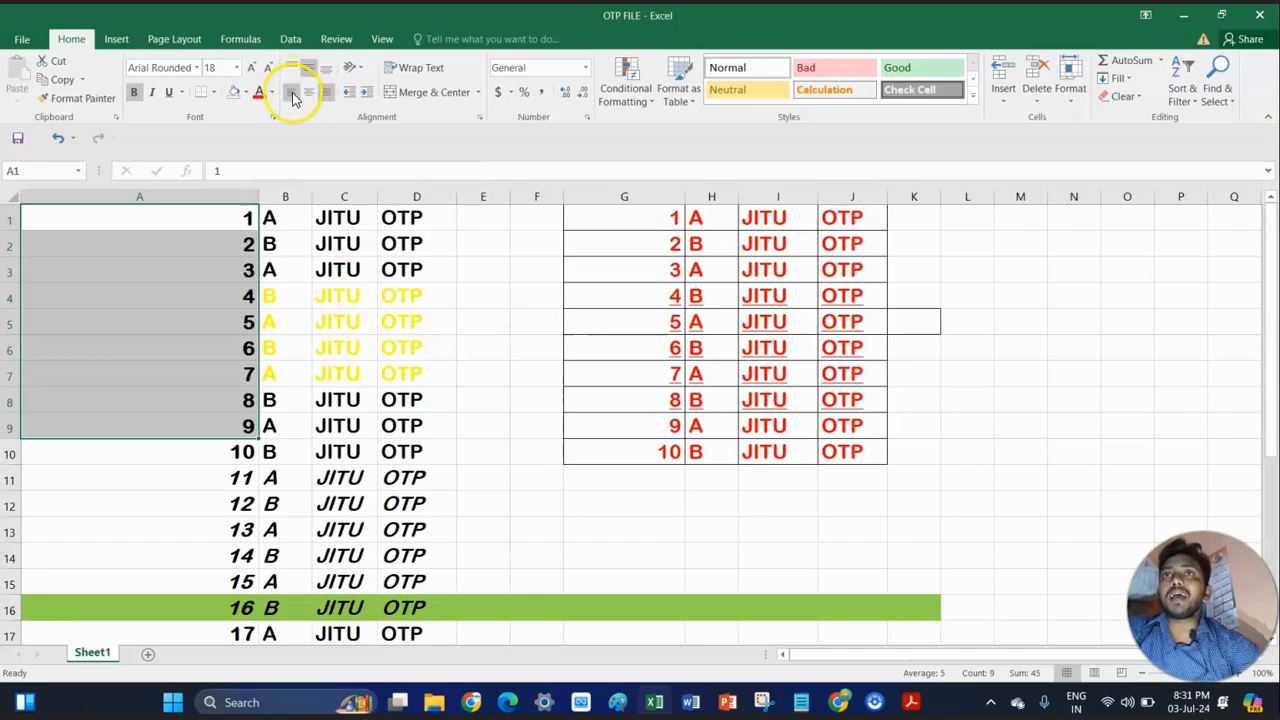
click(304, 93)
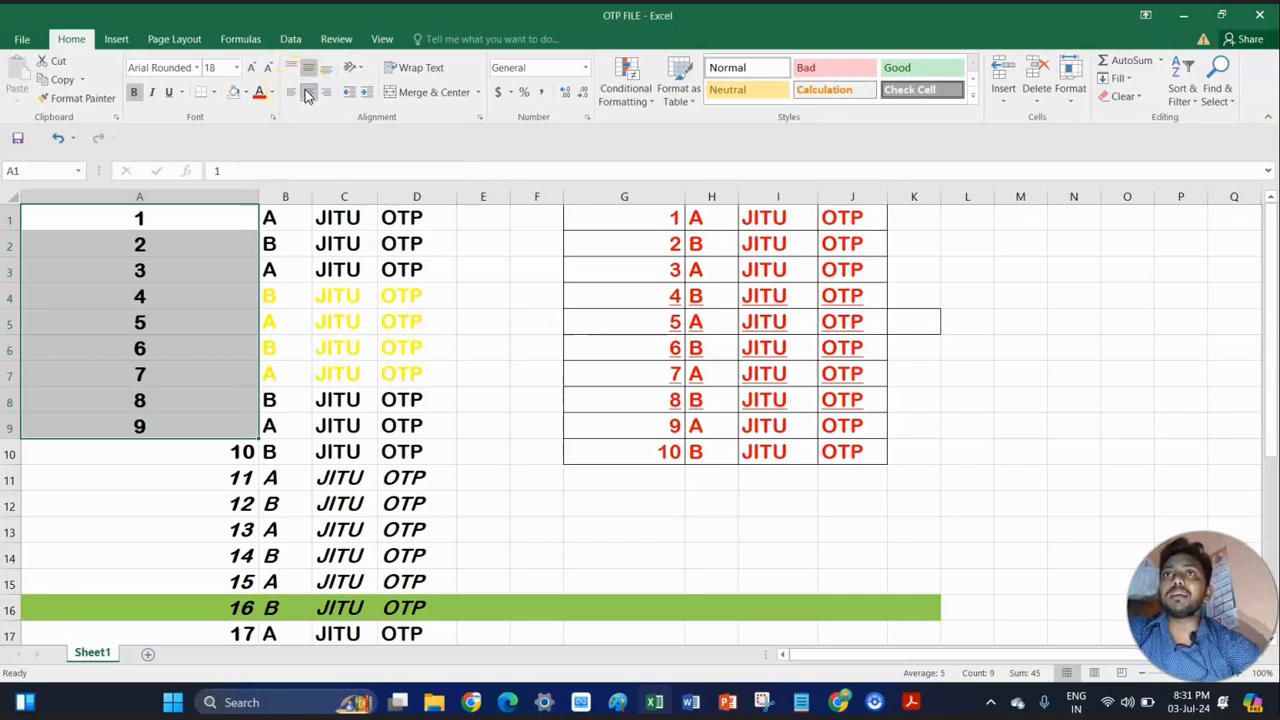
click(309, 75)
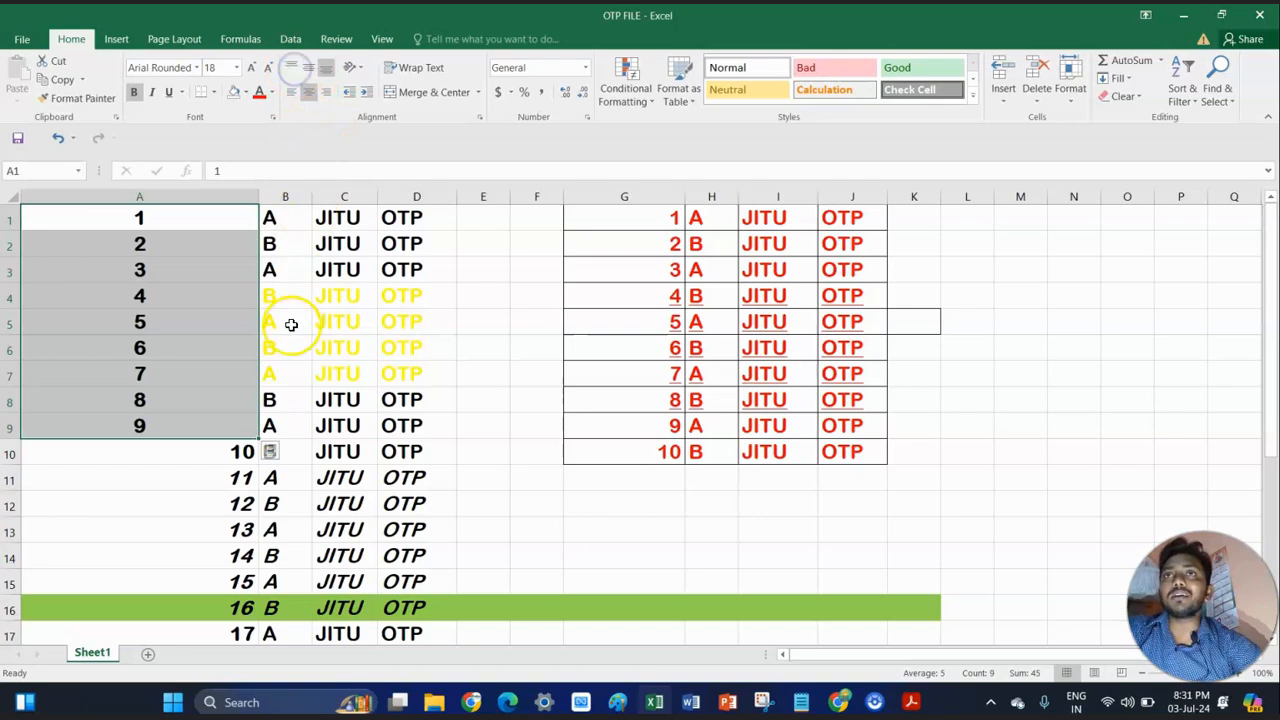
Widen column B to roughly double its width and increase the height of row 1 around cell B1.
click(275, 218)
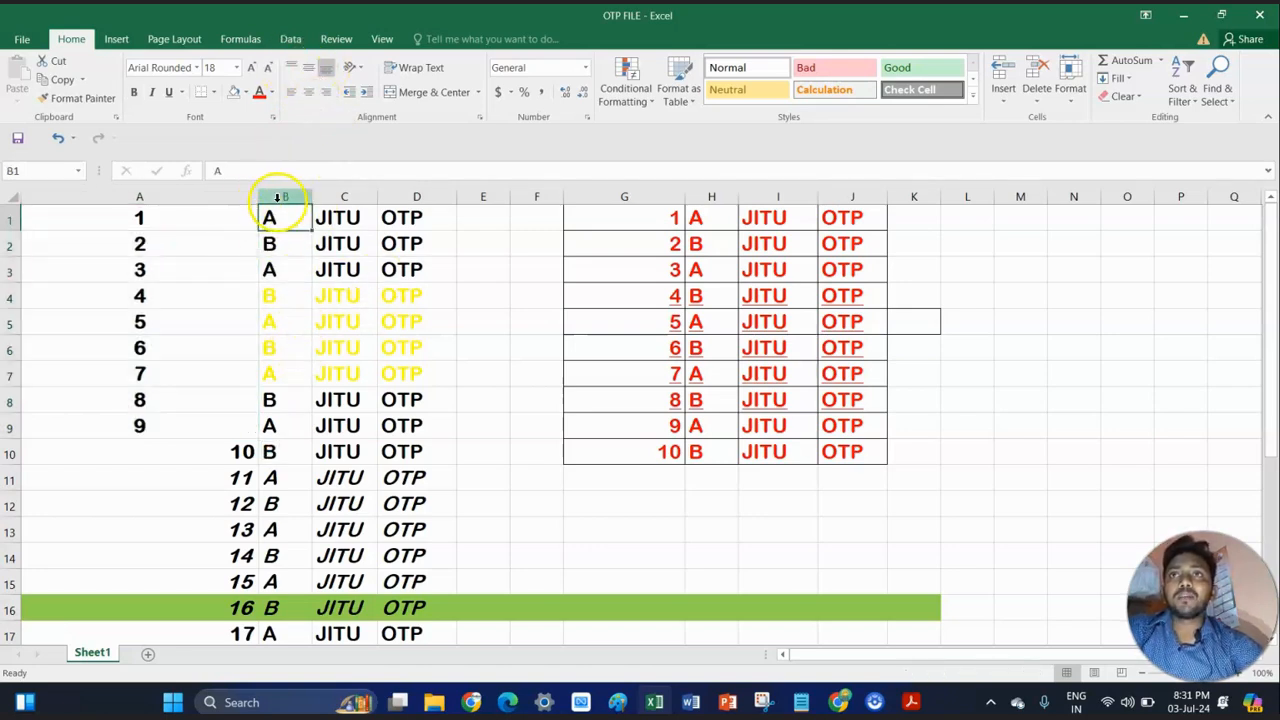
drag(311, 196, 374, 198)
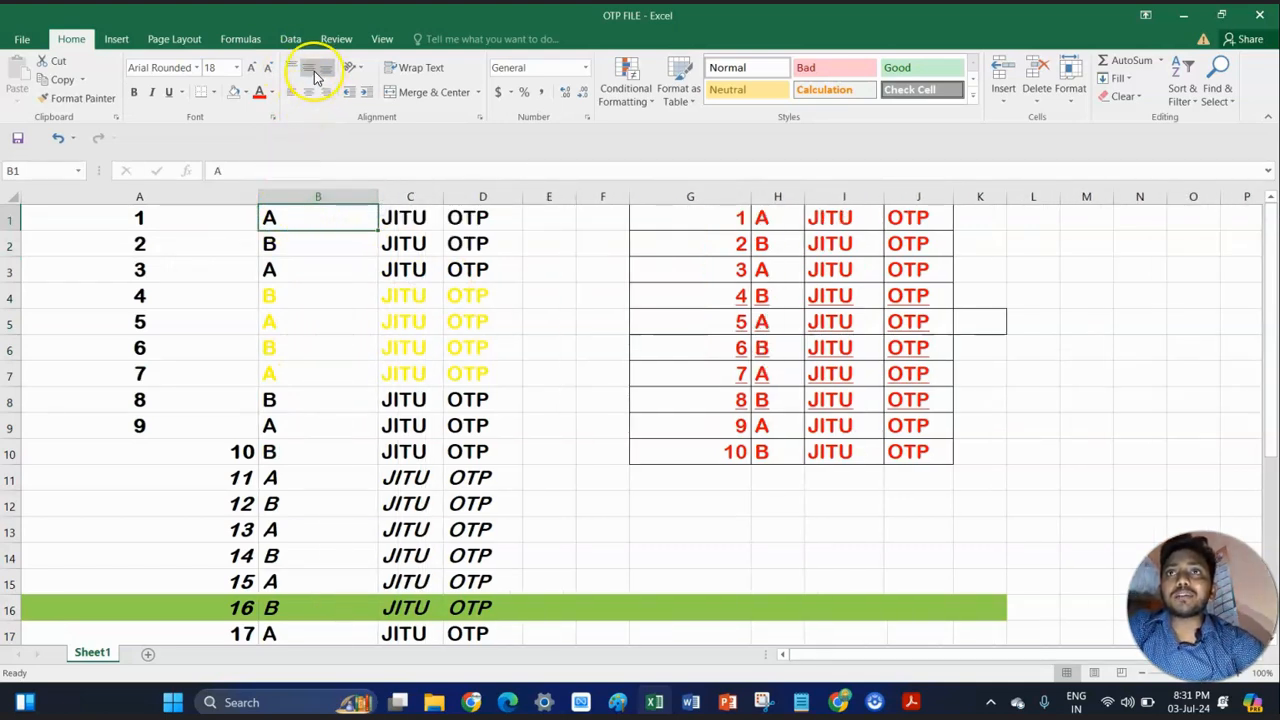
click(271, 230)
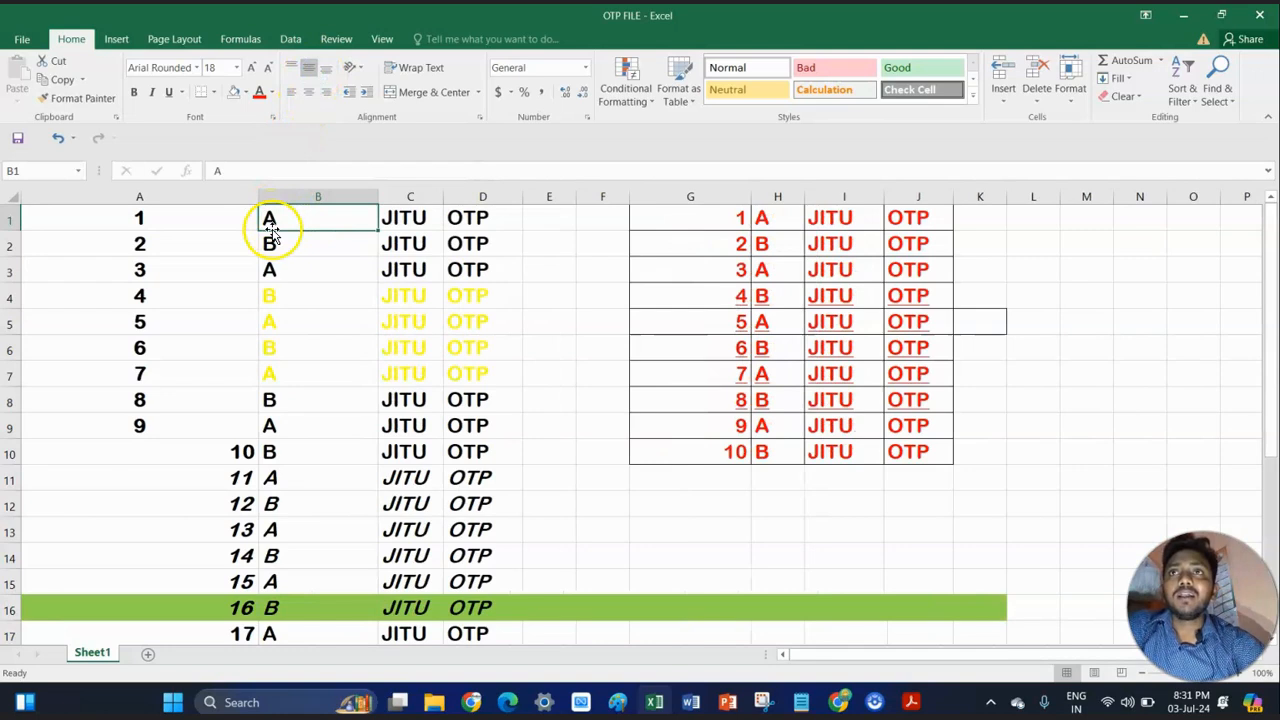
drag(15, 231, 15, 276)
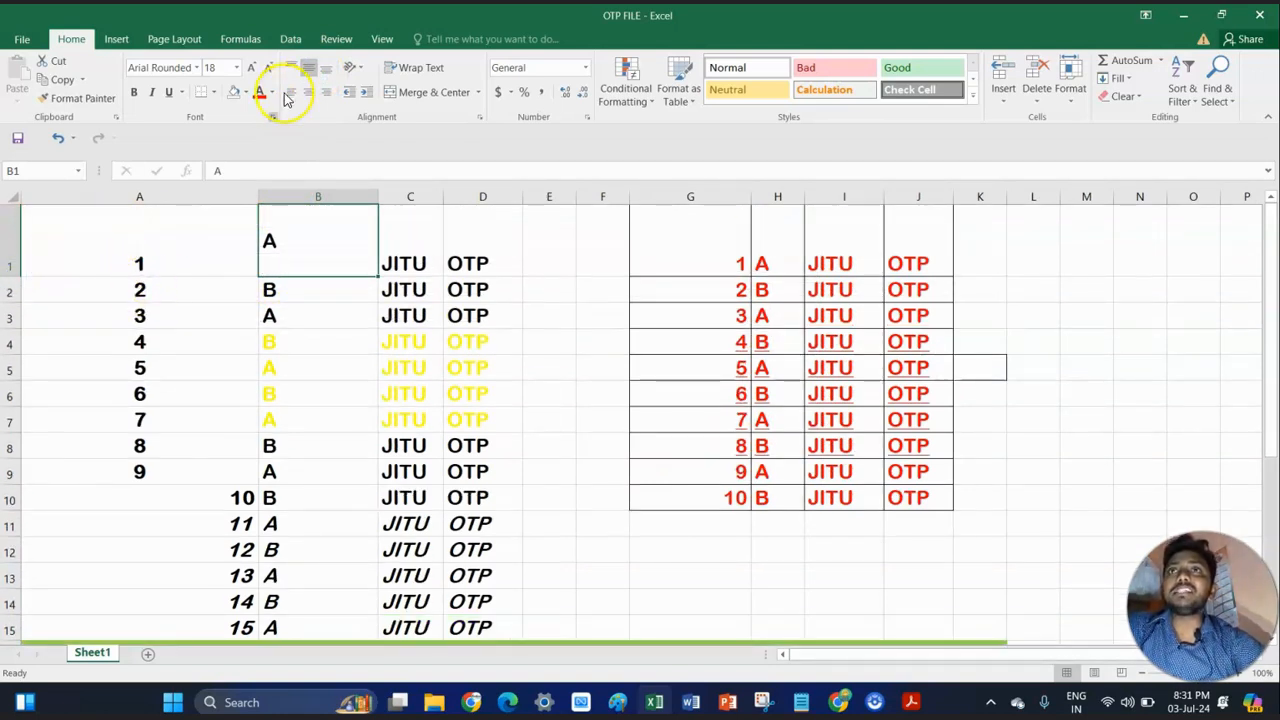
Top-align cell B1 and try different vertical alignments on cell A1, finishing with bottom alignment.
click(290, 67)
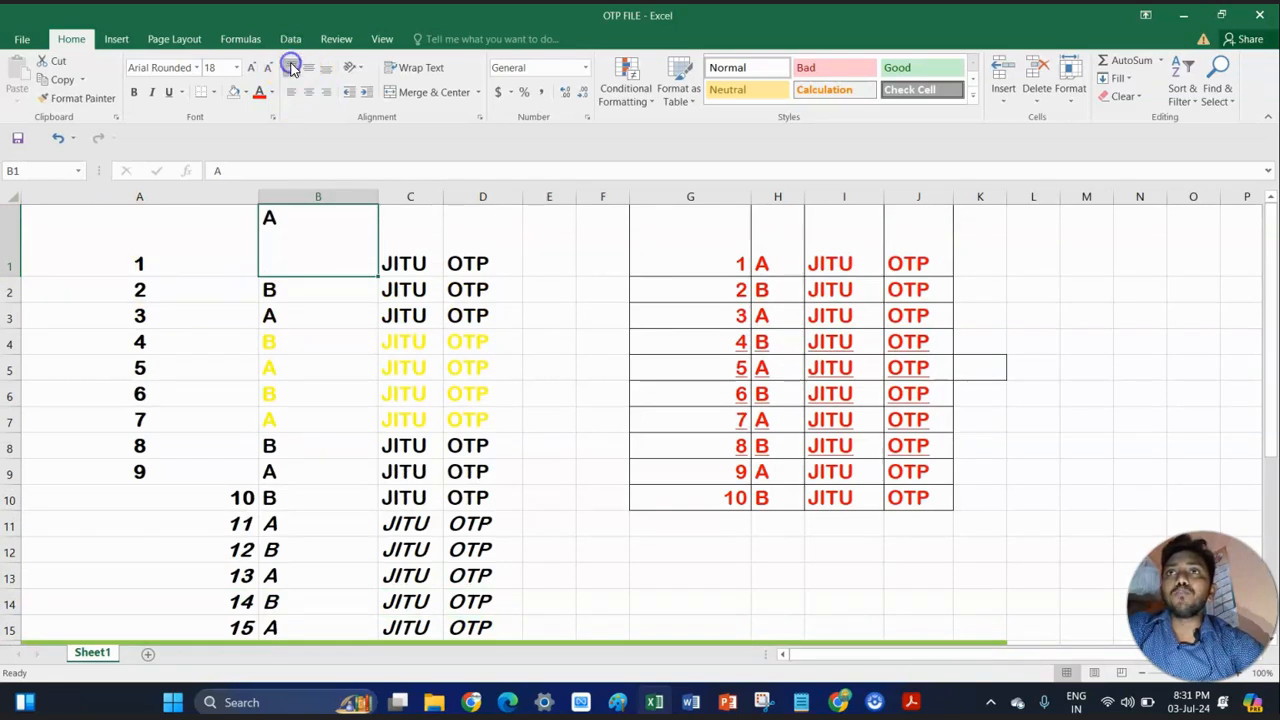
click(172, 243)
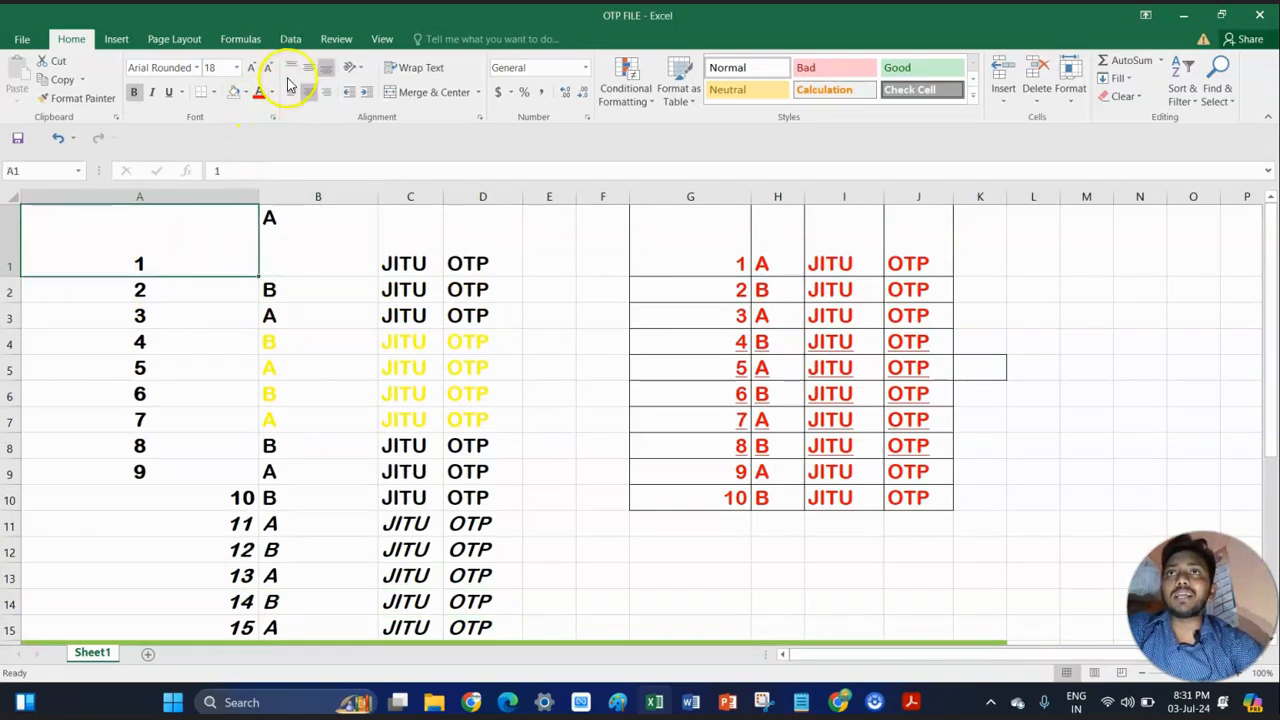
click(292, 68)
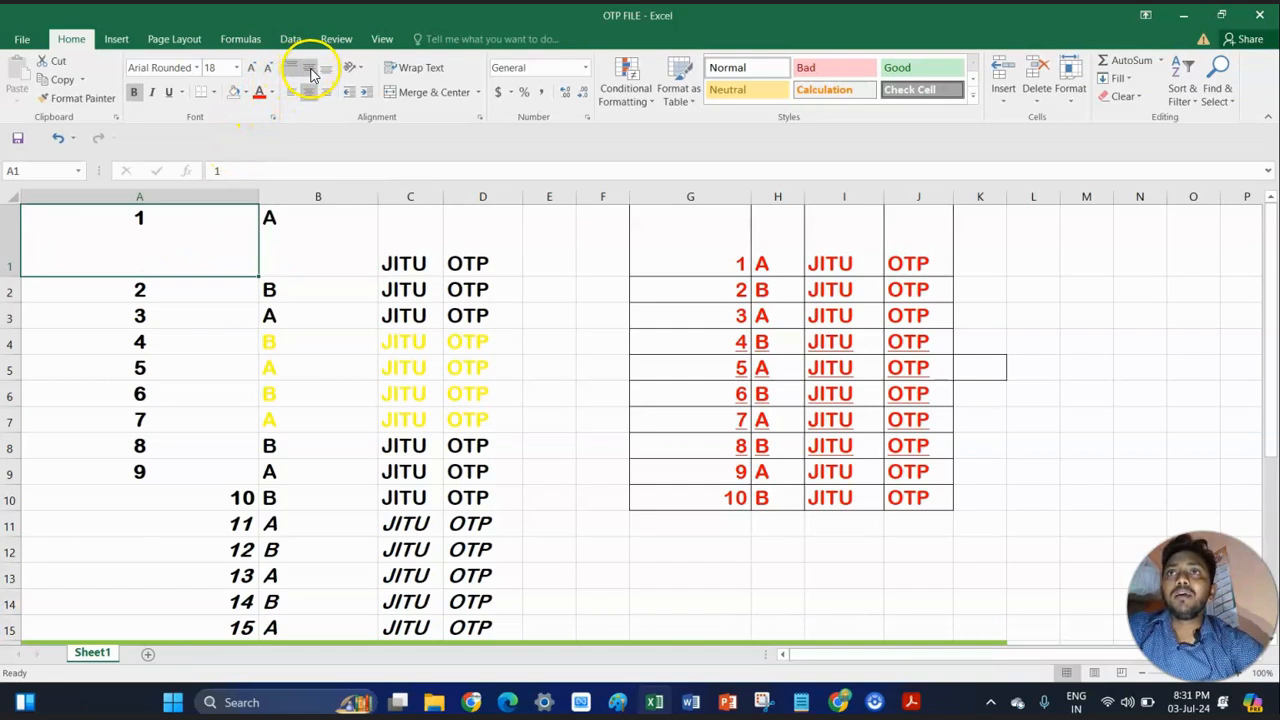
click(310, 68)
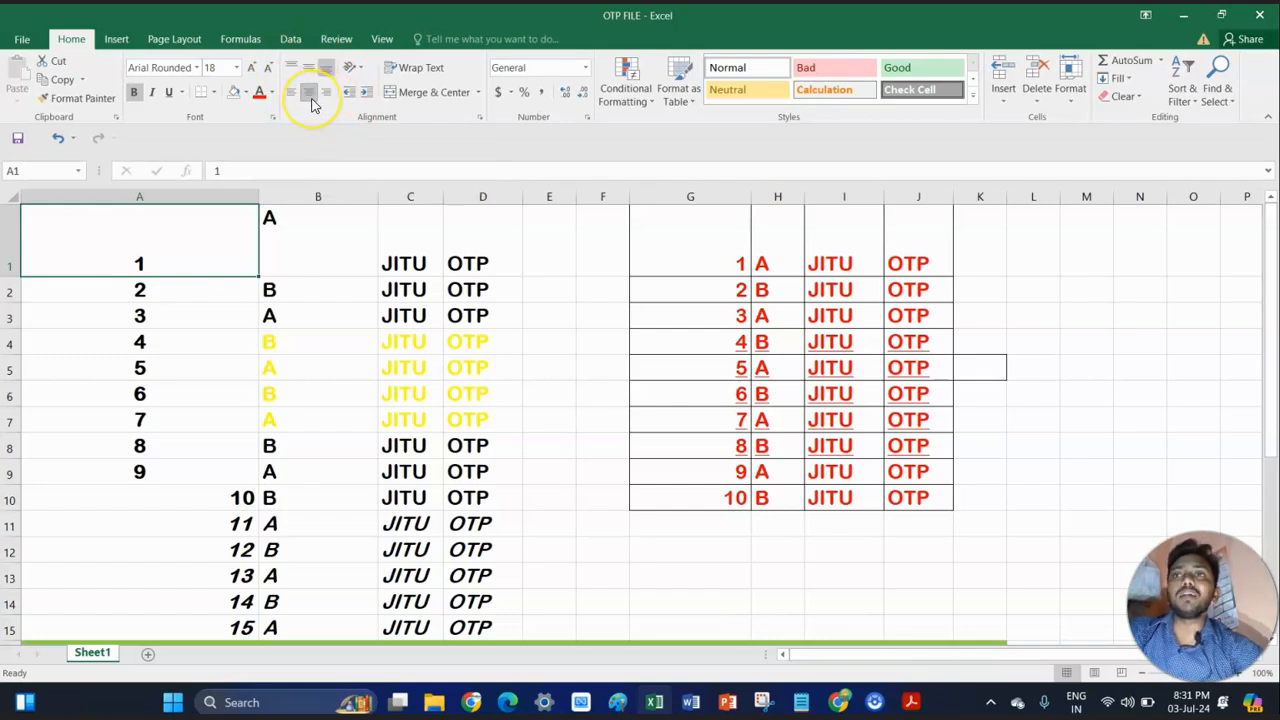
Increase the font size of cell B2 to 20 and angle its text counterclockwise.
click(360, 76)
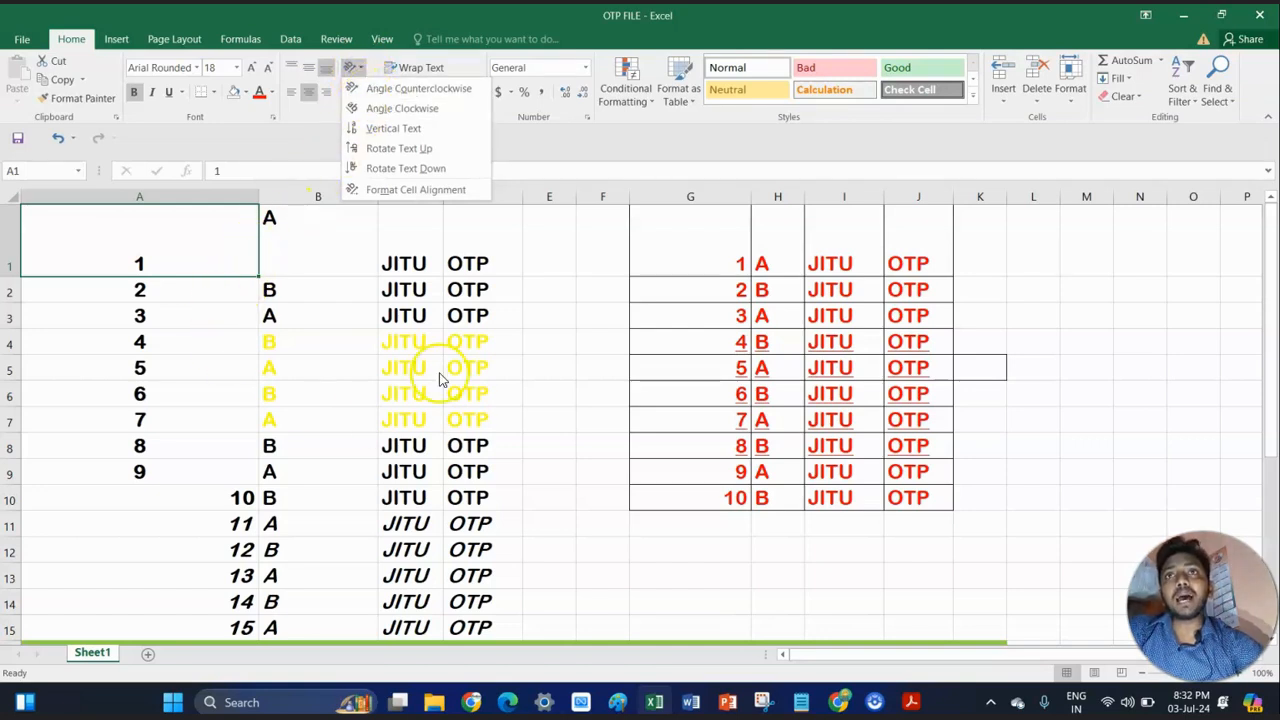
click(335, 296)
click(301, 281)
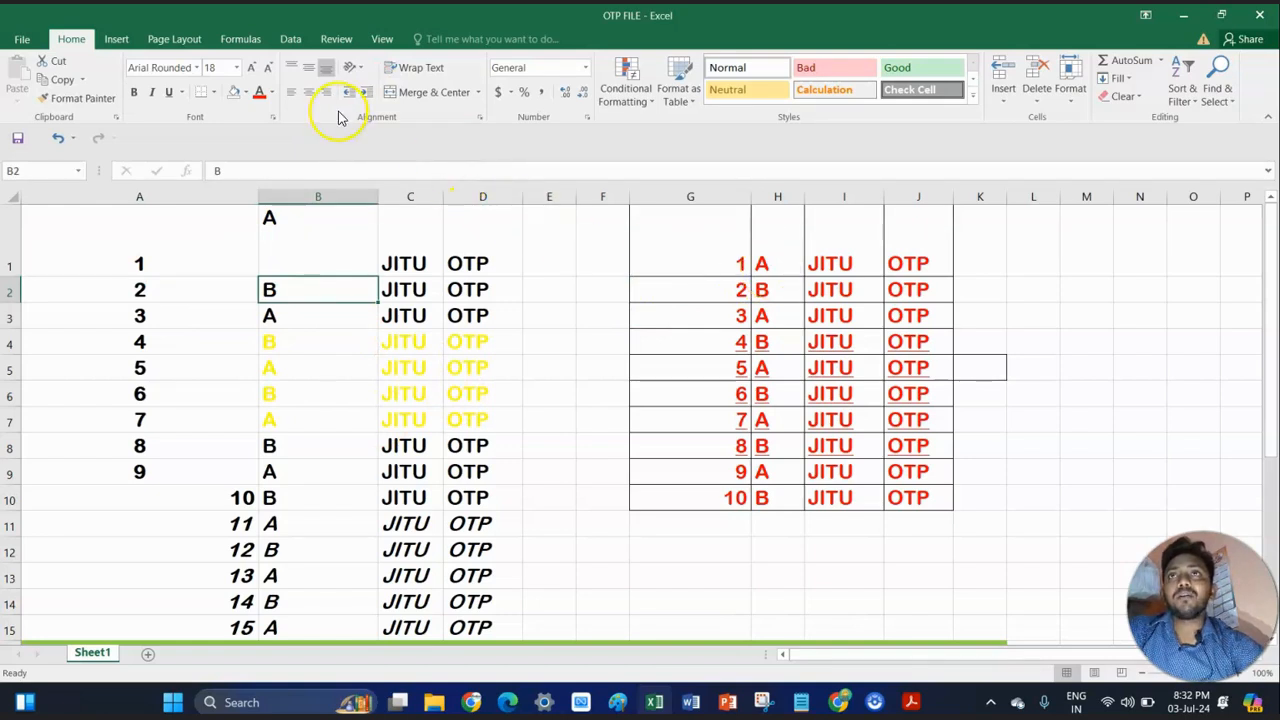
click(256, 73)
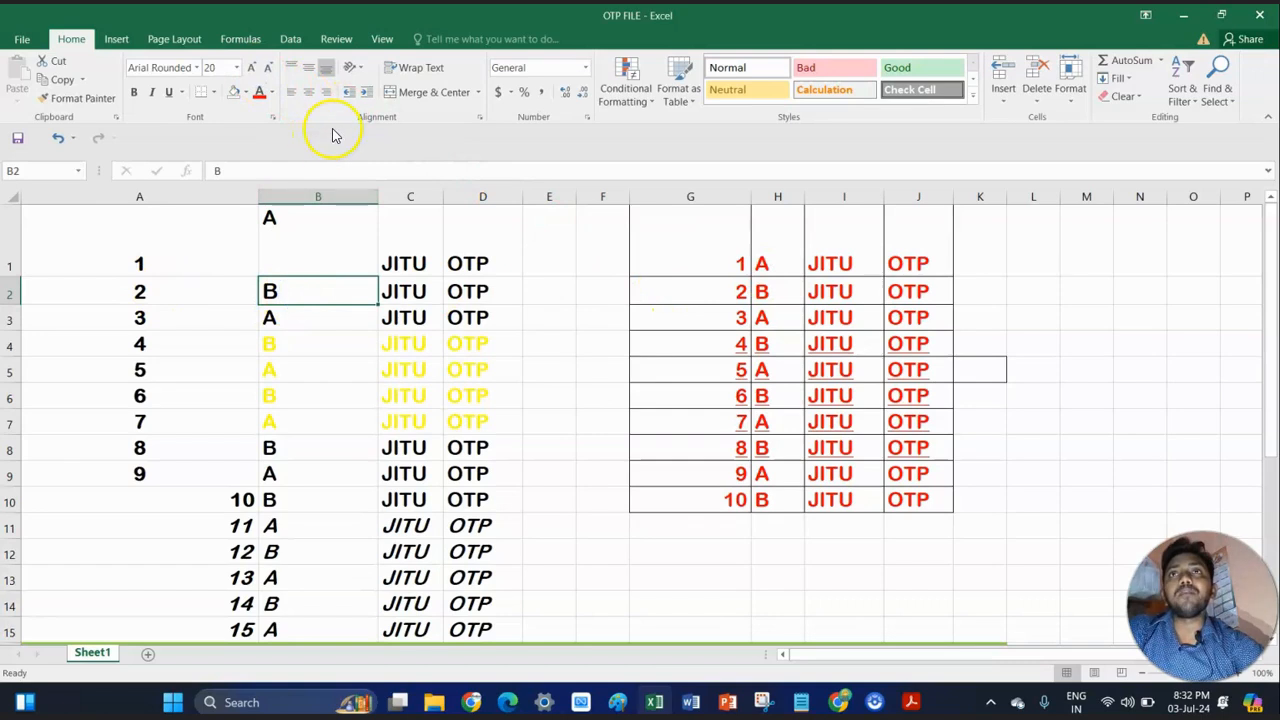
click(359, 70)
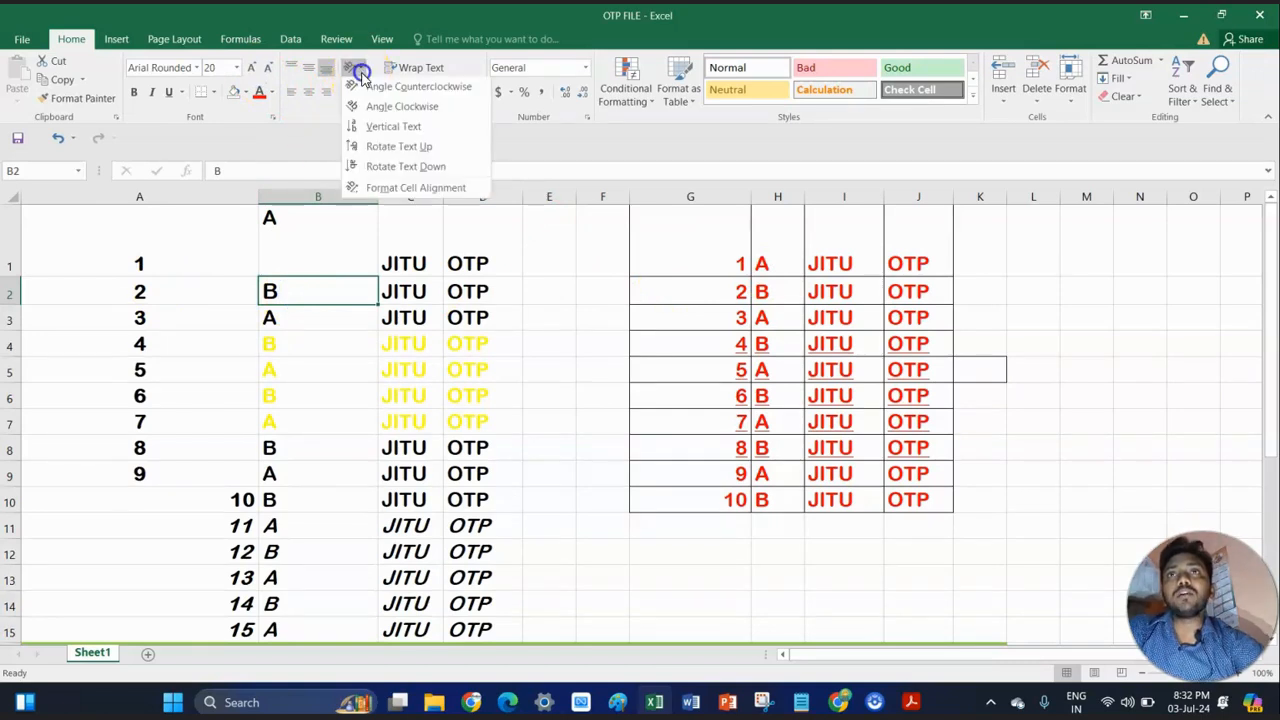
click(409, 90)
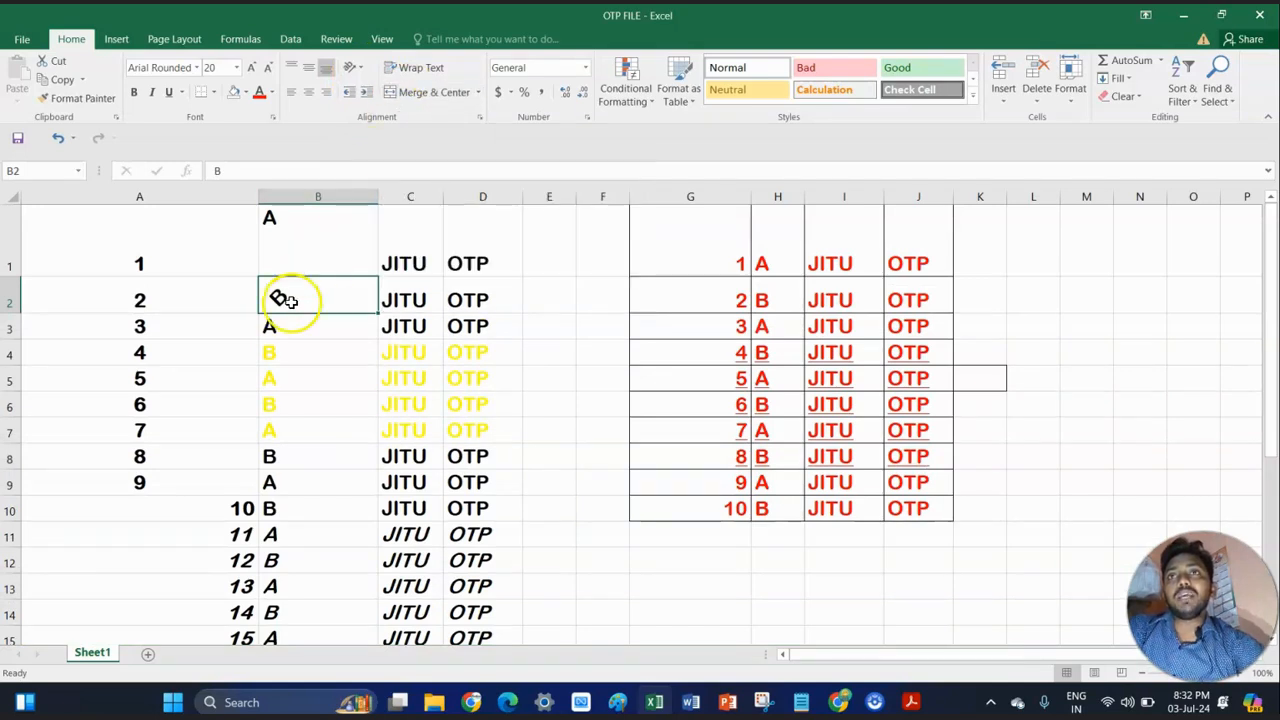
click(323, 288)
Angle the text in cell C1 clockwise.
click(420, 263)
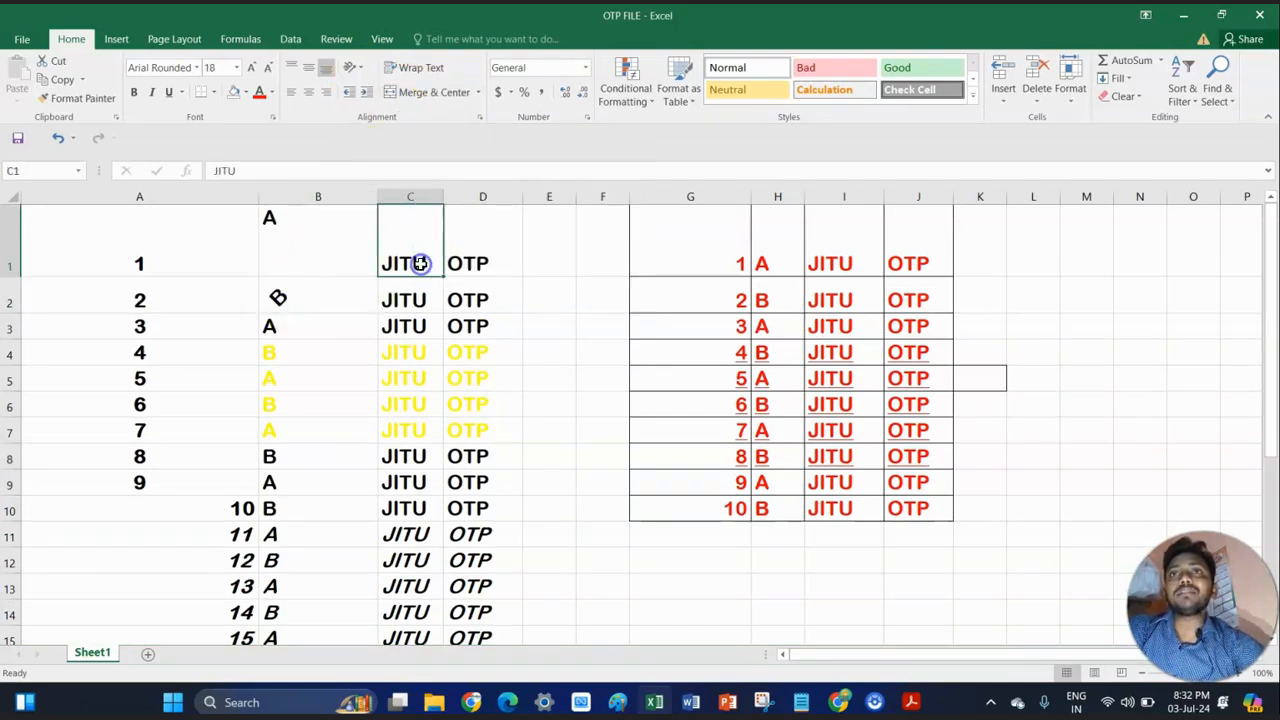
click(353, 67)
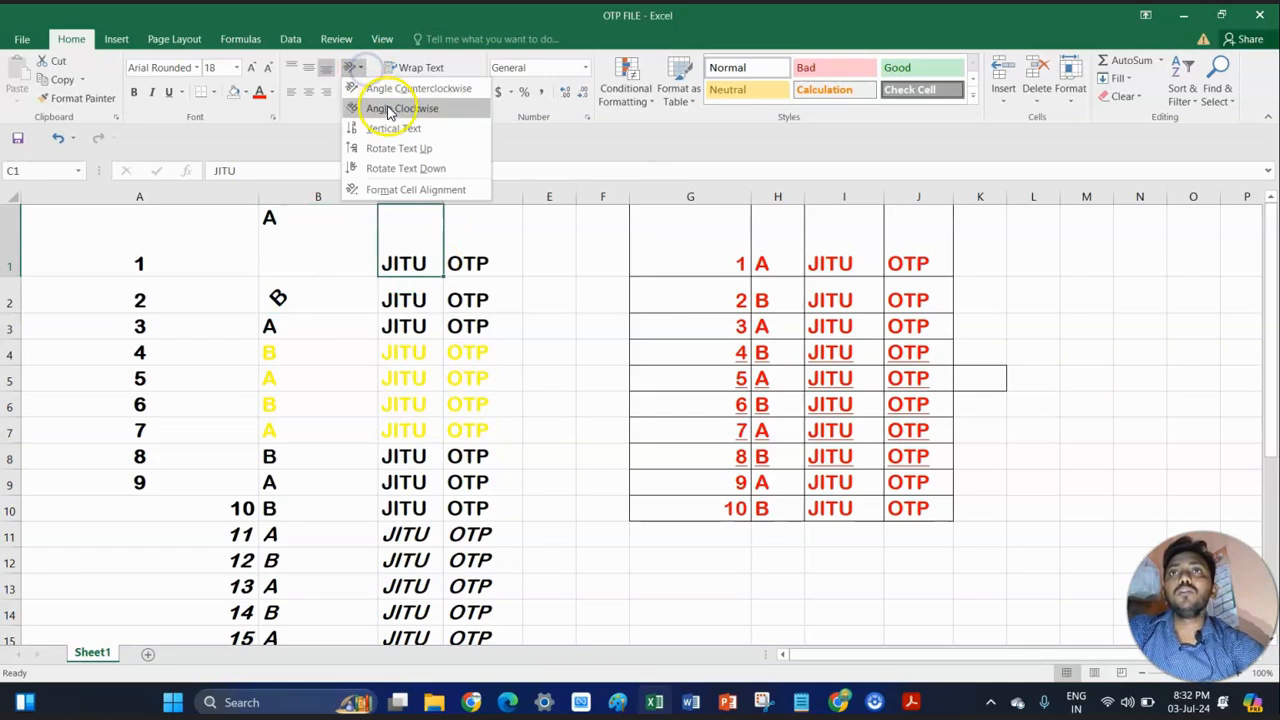
click(400, 108)
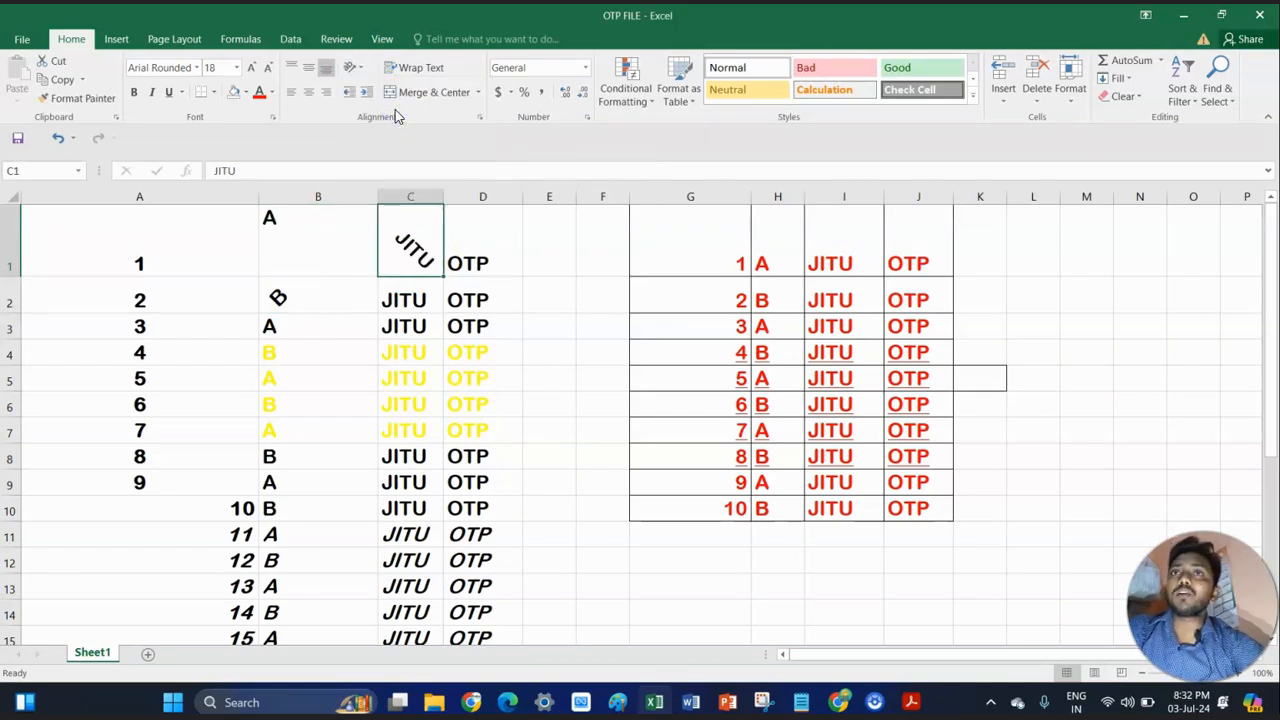
Set the text orientation of cell D2 to Vertical Text.
click(416, 304)
click(474, 302)
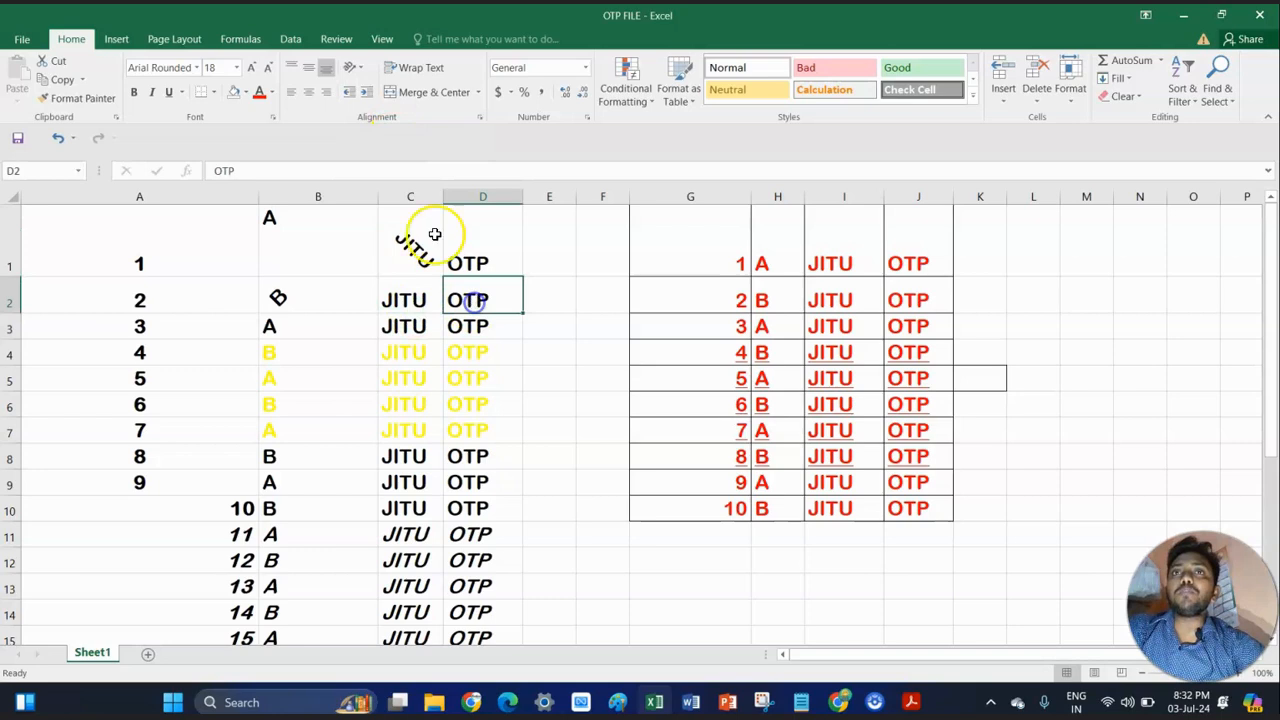
click(358, 68)
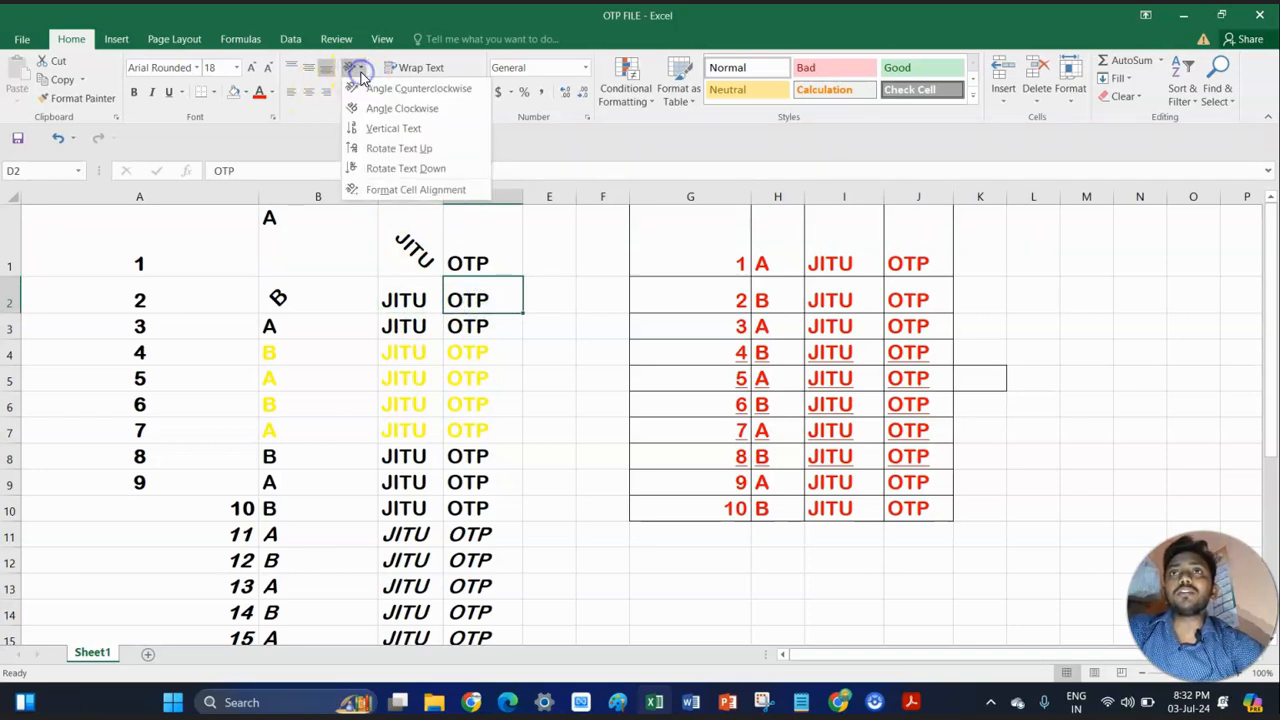
click(380, 130)
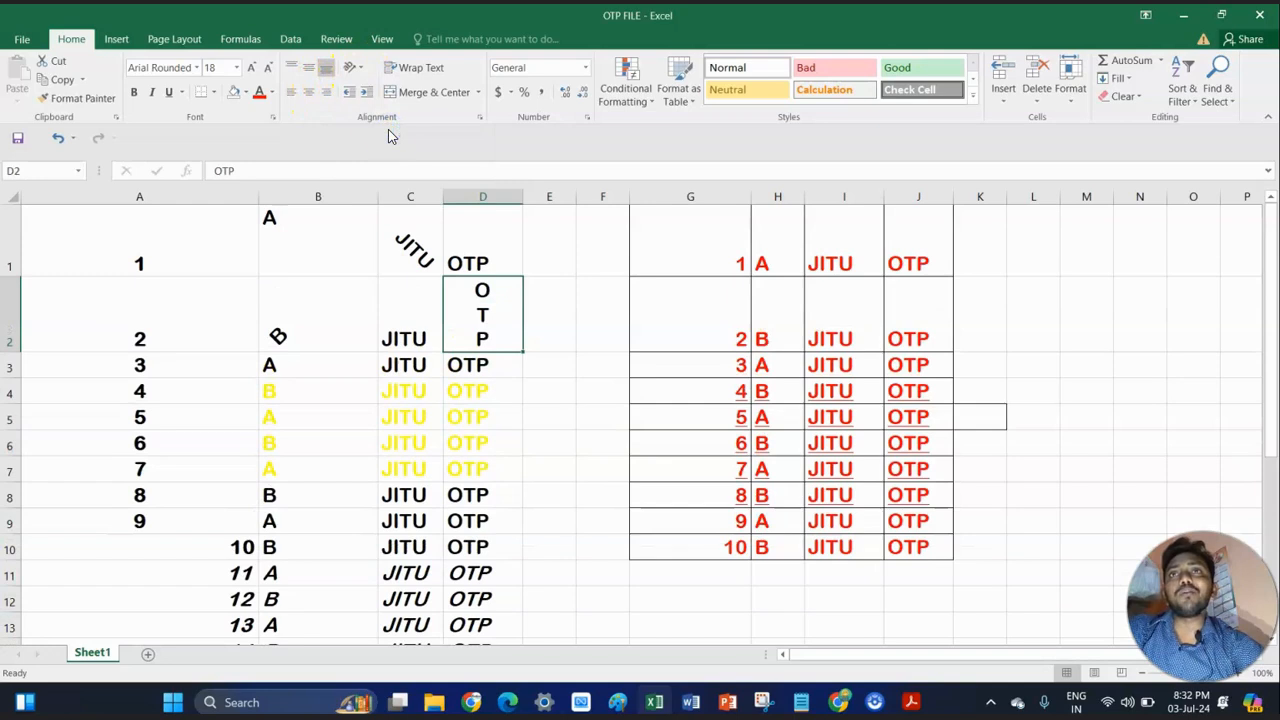
Rotate the text in cell C4 up.
click(403, 390)
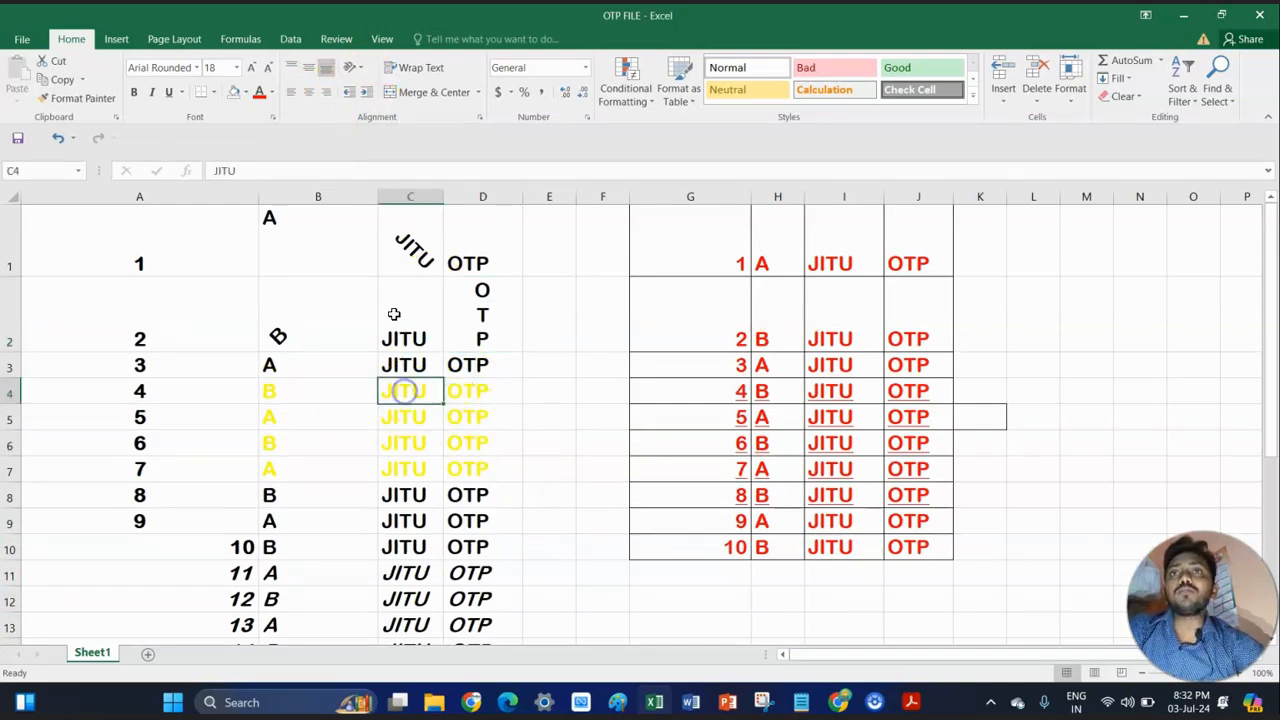
click(350, 66)
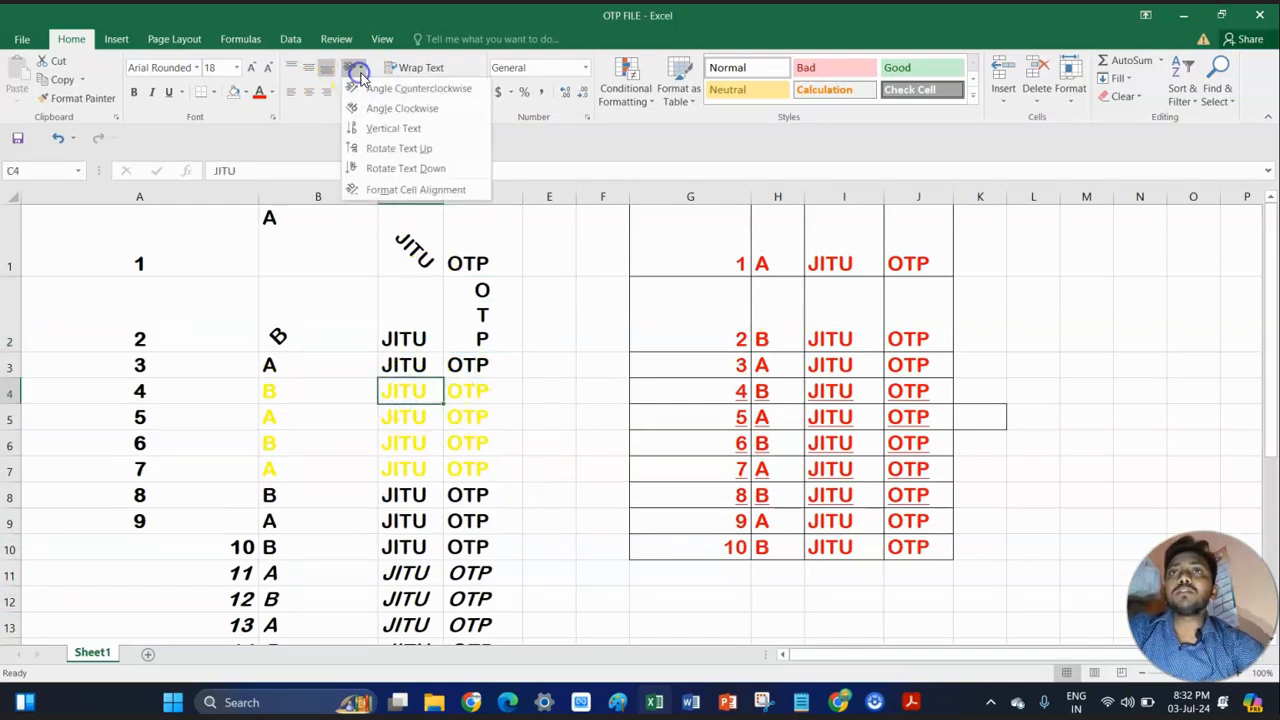
click(390, 150)
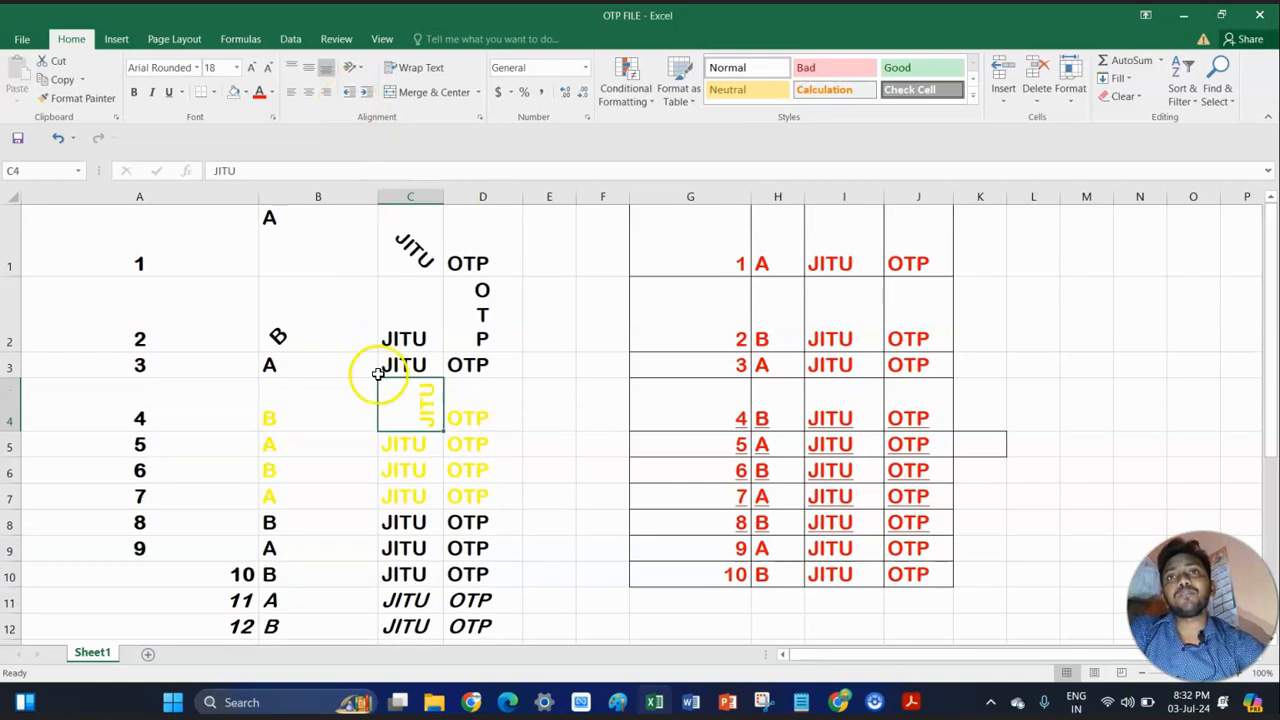
Rotate the text in cell A2 down.
click(144, 341)
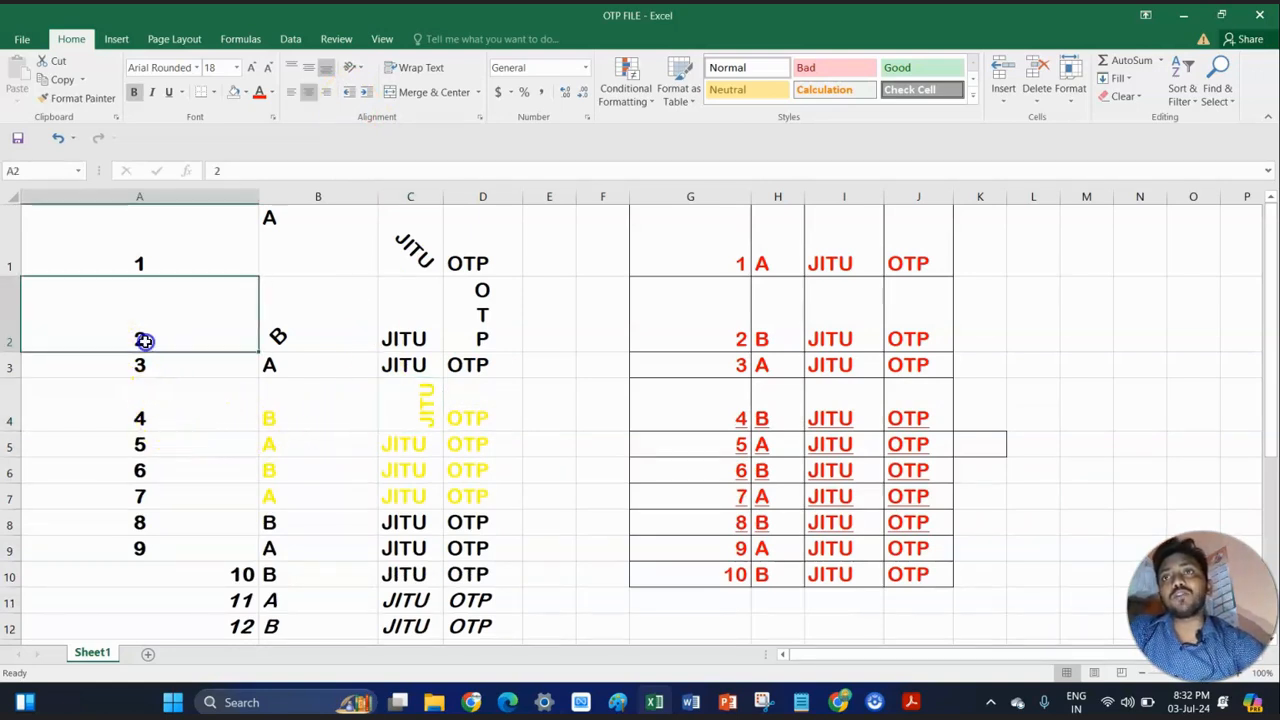
click(350, 67)
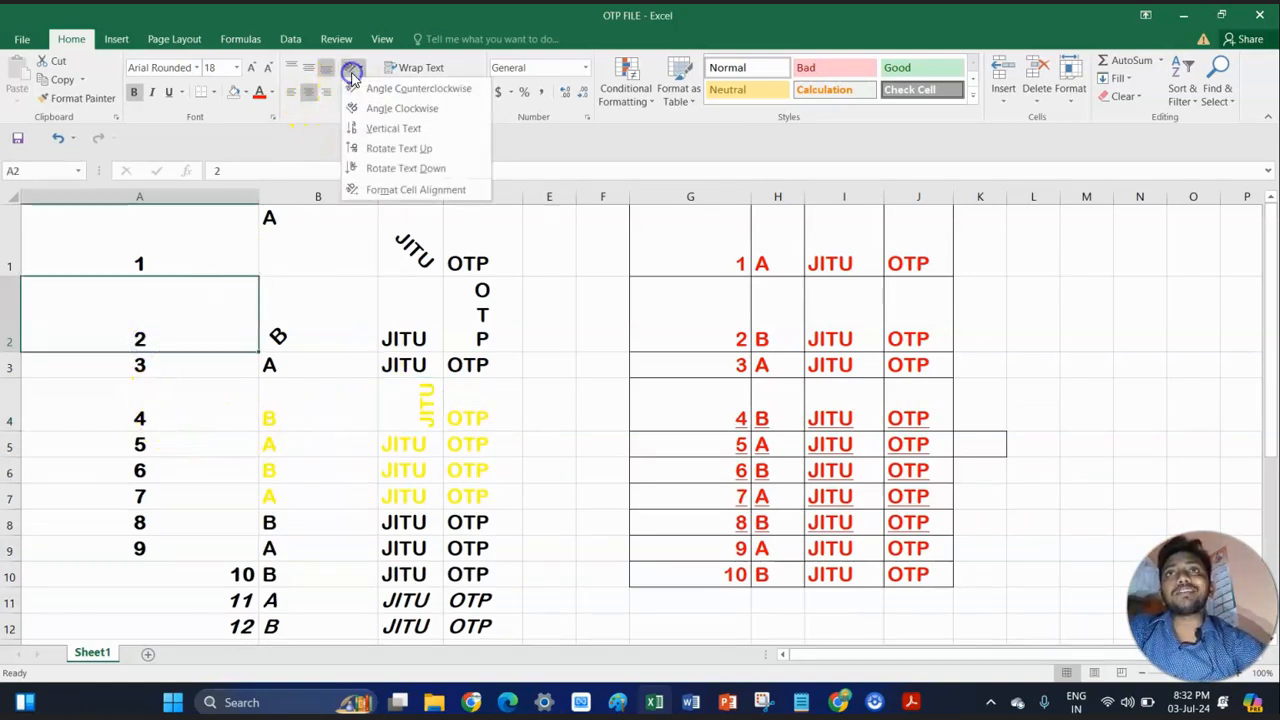
click(405, 168)
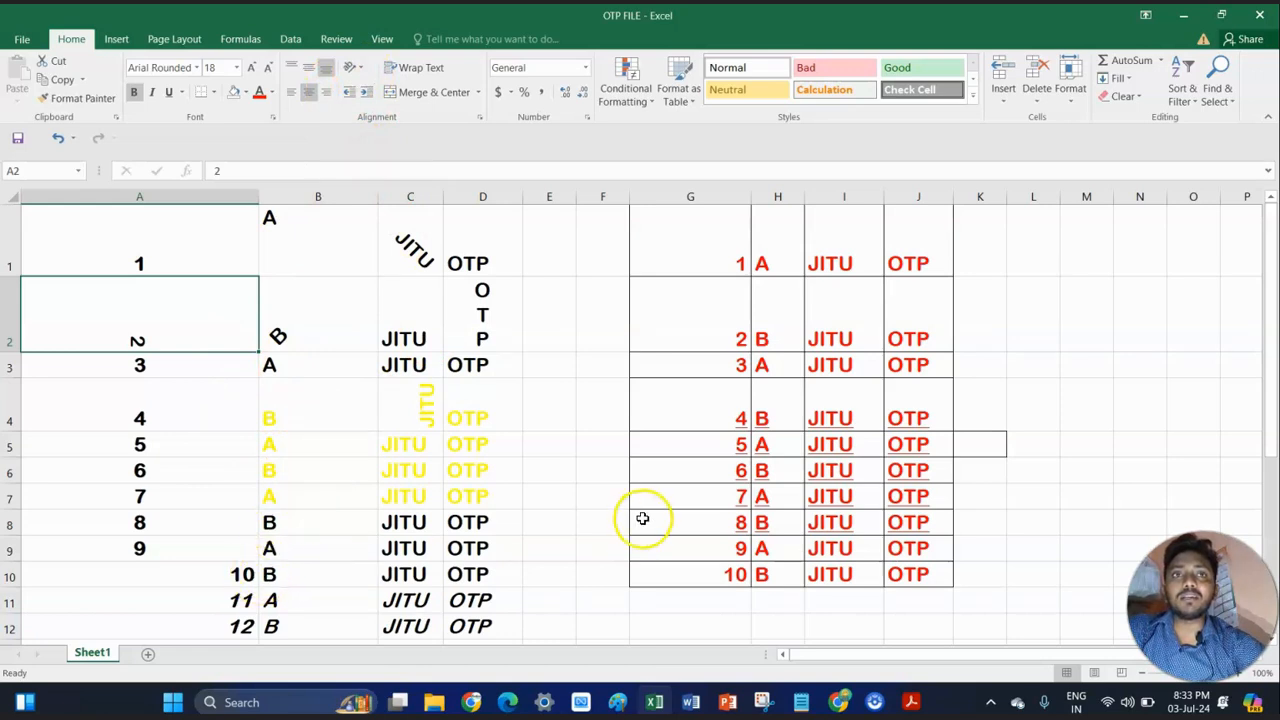
Open the full cell alignment settings for cell I1 and look through the number and alignment options.
click(740, 266)
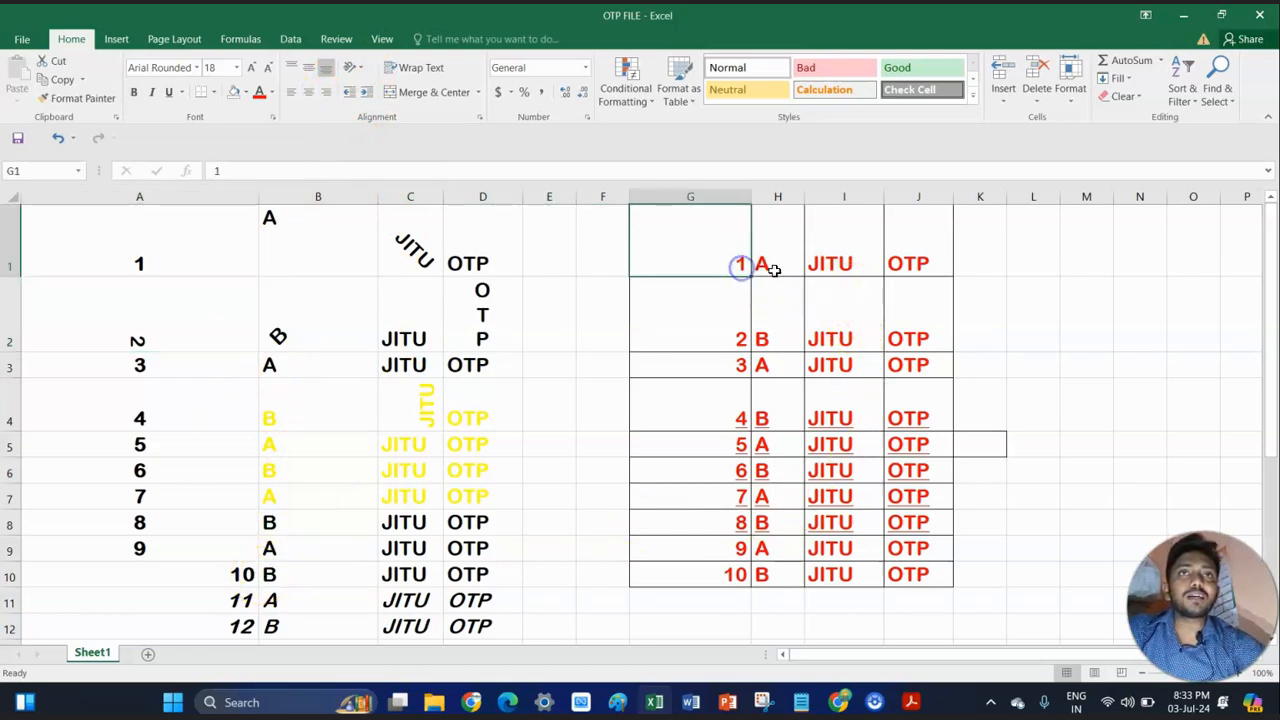
click(826, 263)
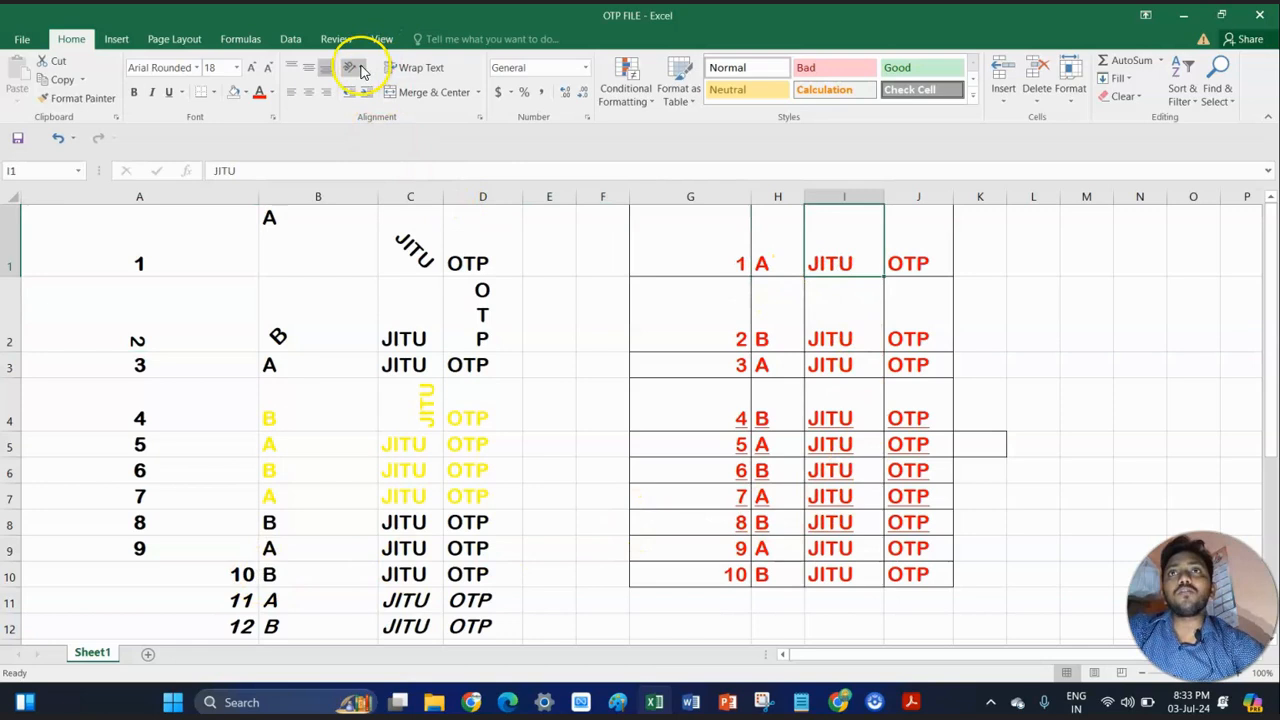
click(354, 67)
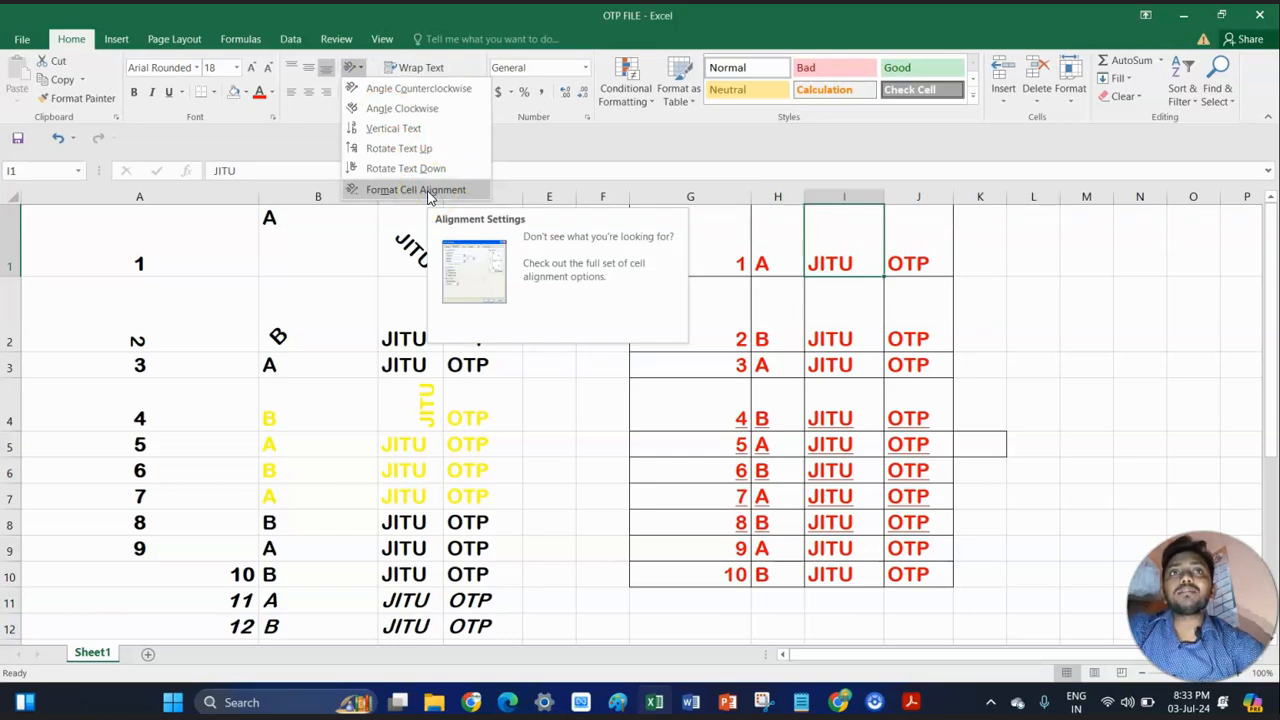
click(843, 263)
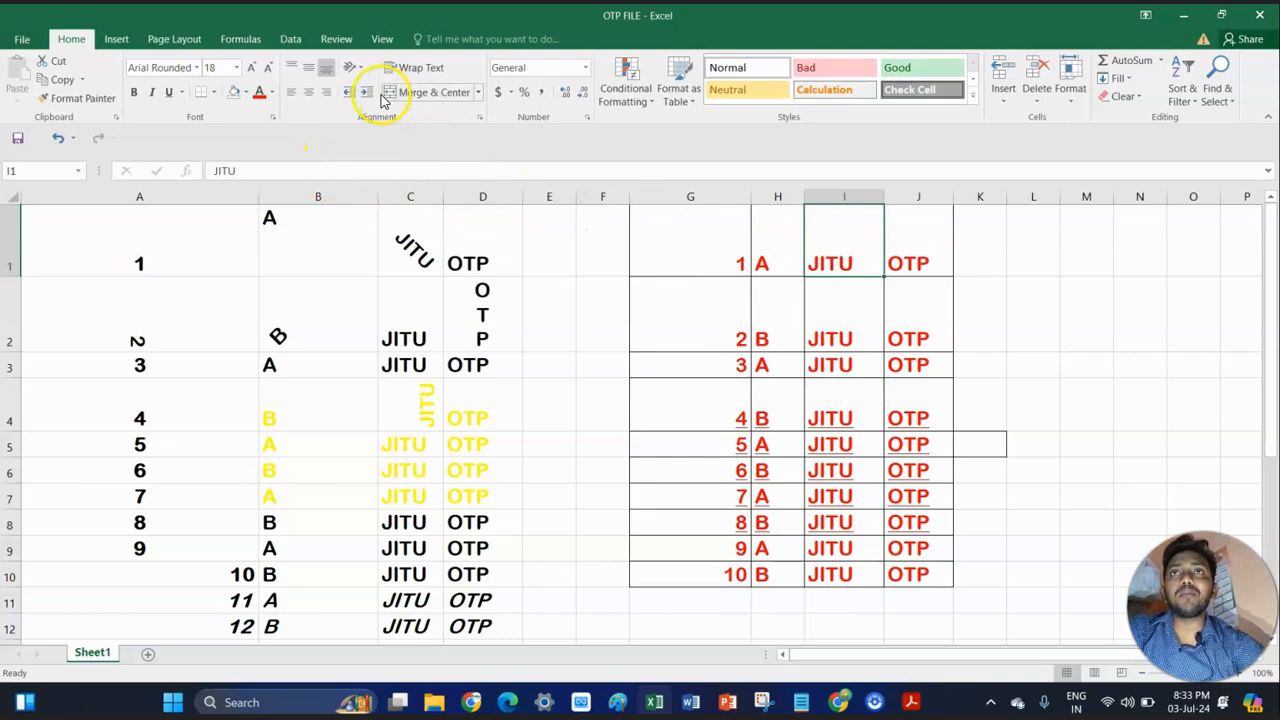
click(355, 67)
click(388, 190)
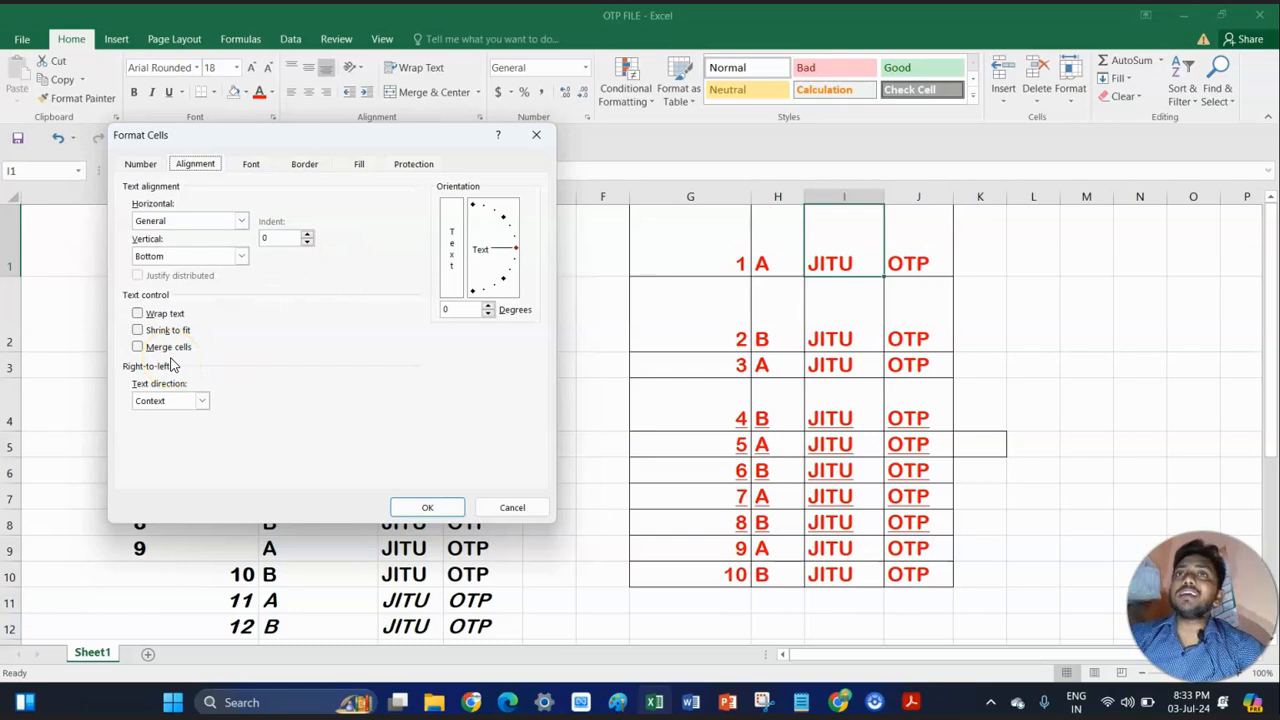
click(150, 166)
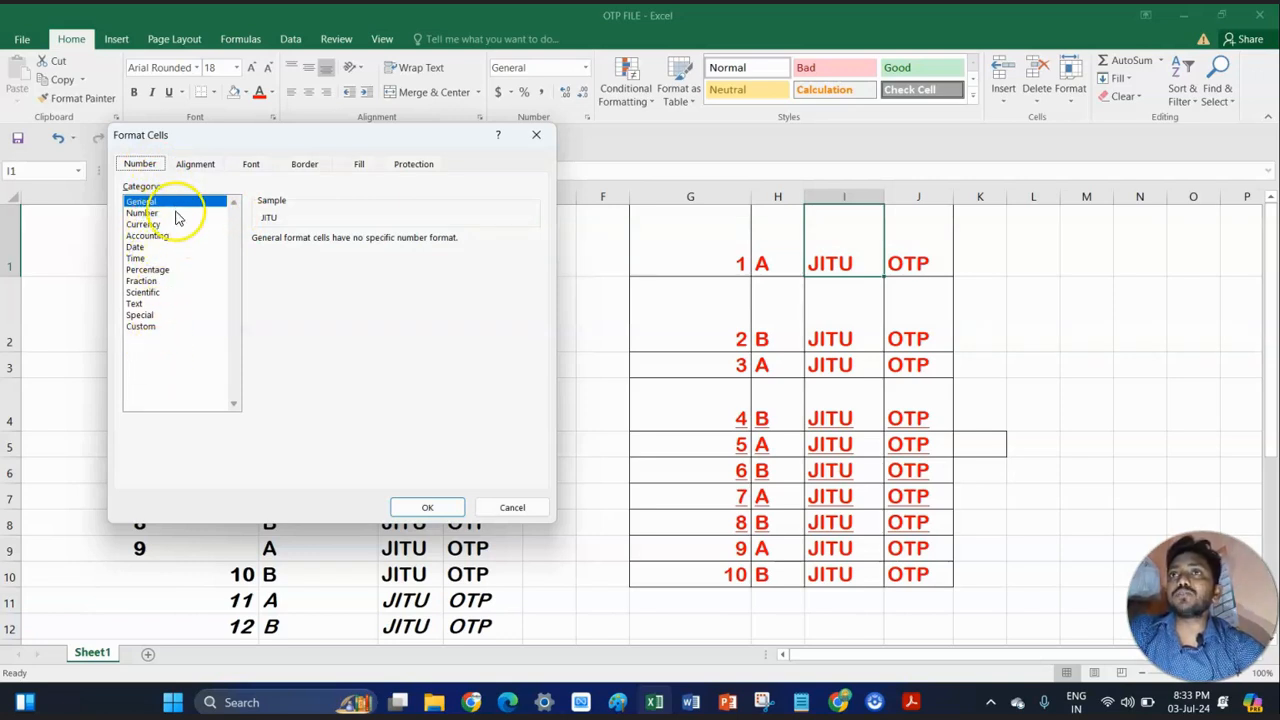
click(195, 164)
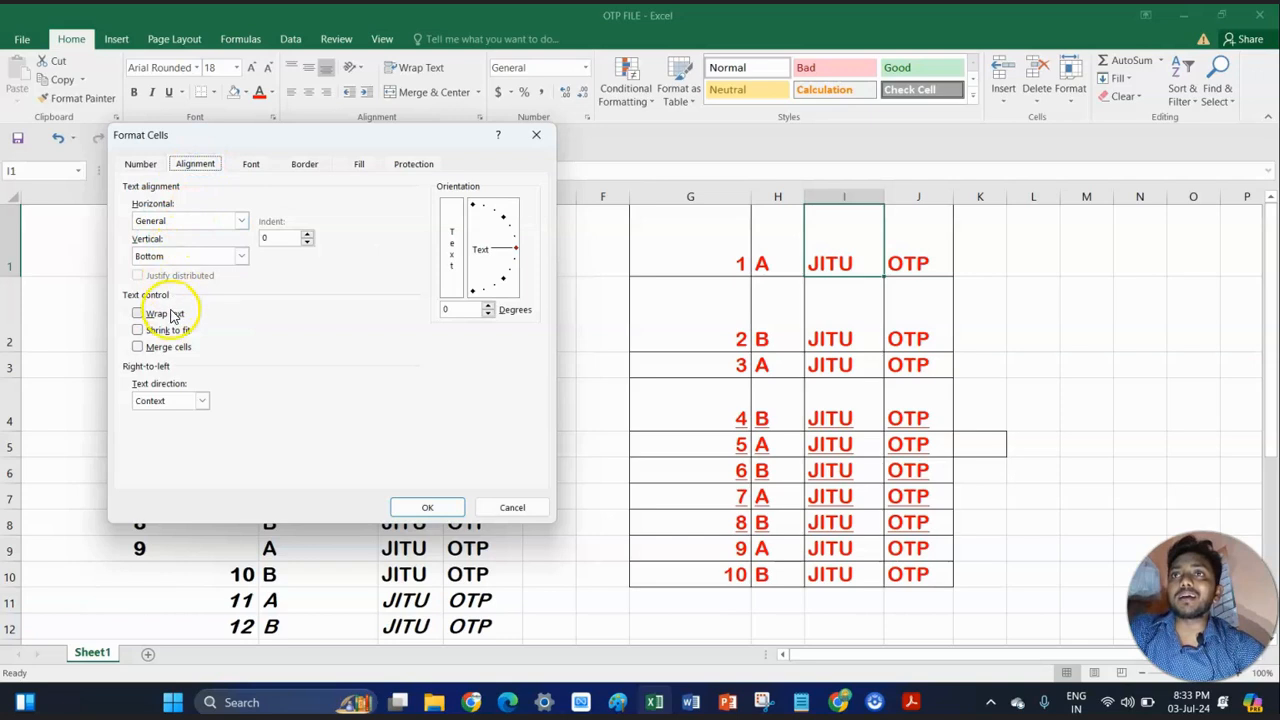
Set the font of cell I1 to Bold Italic, size 12, in light green.
click(249, 170)
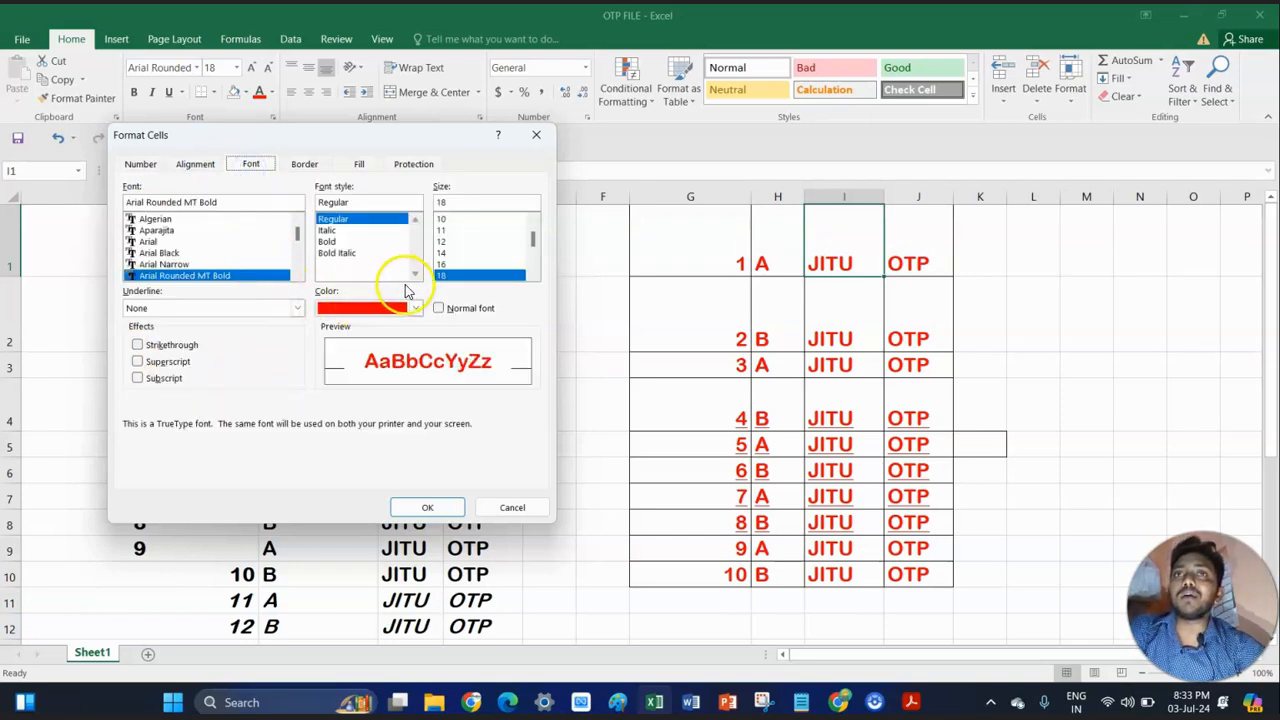
click(345, 253)
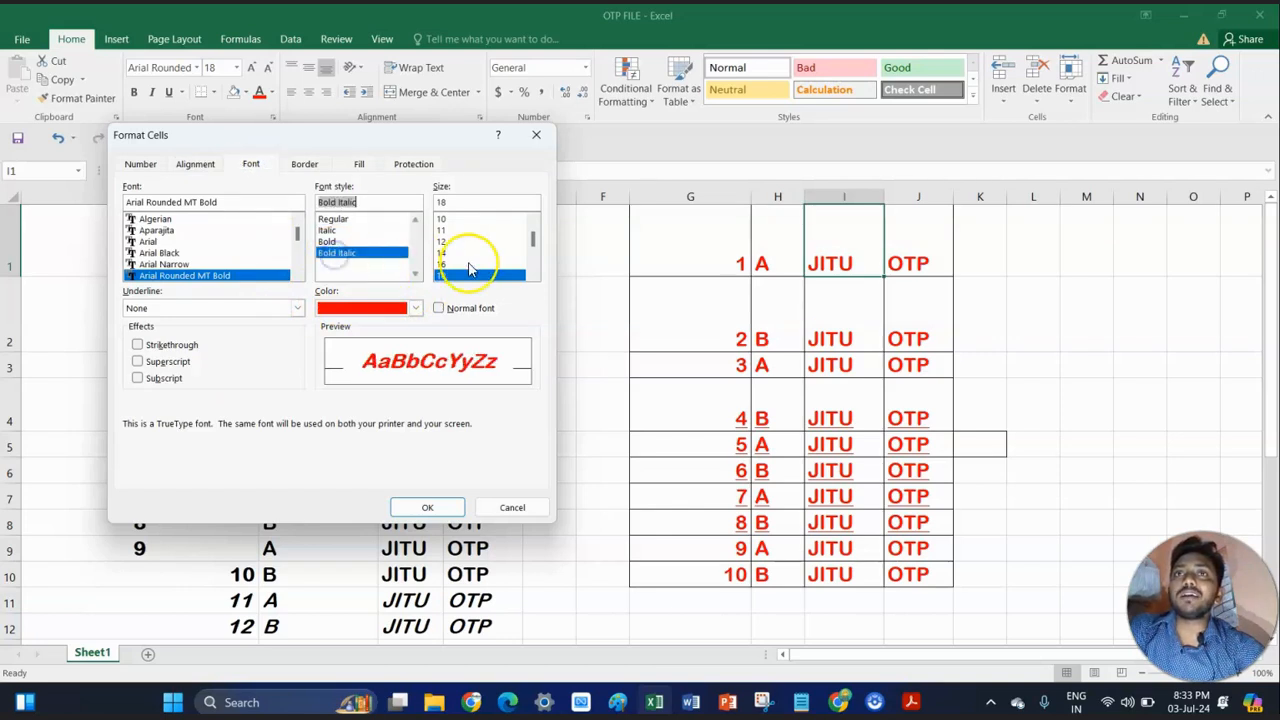
click(441, 242)
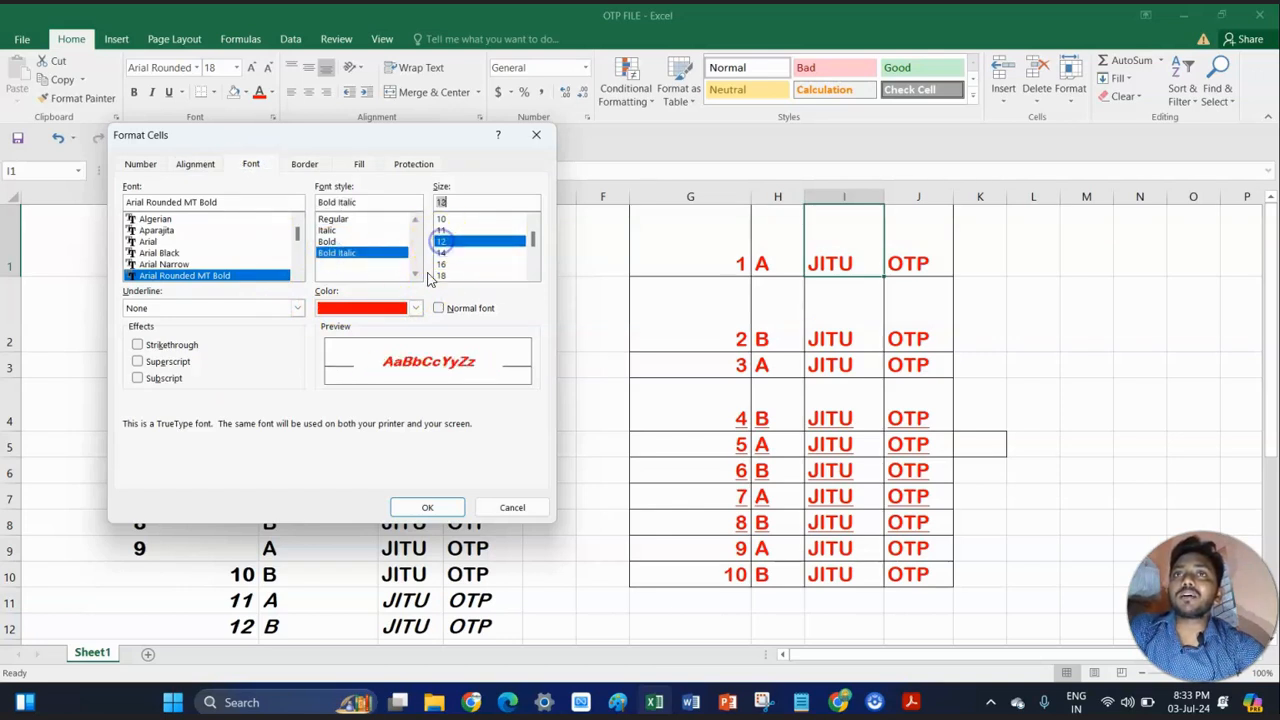
click(385, 308)
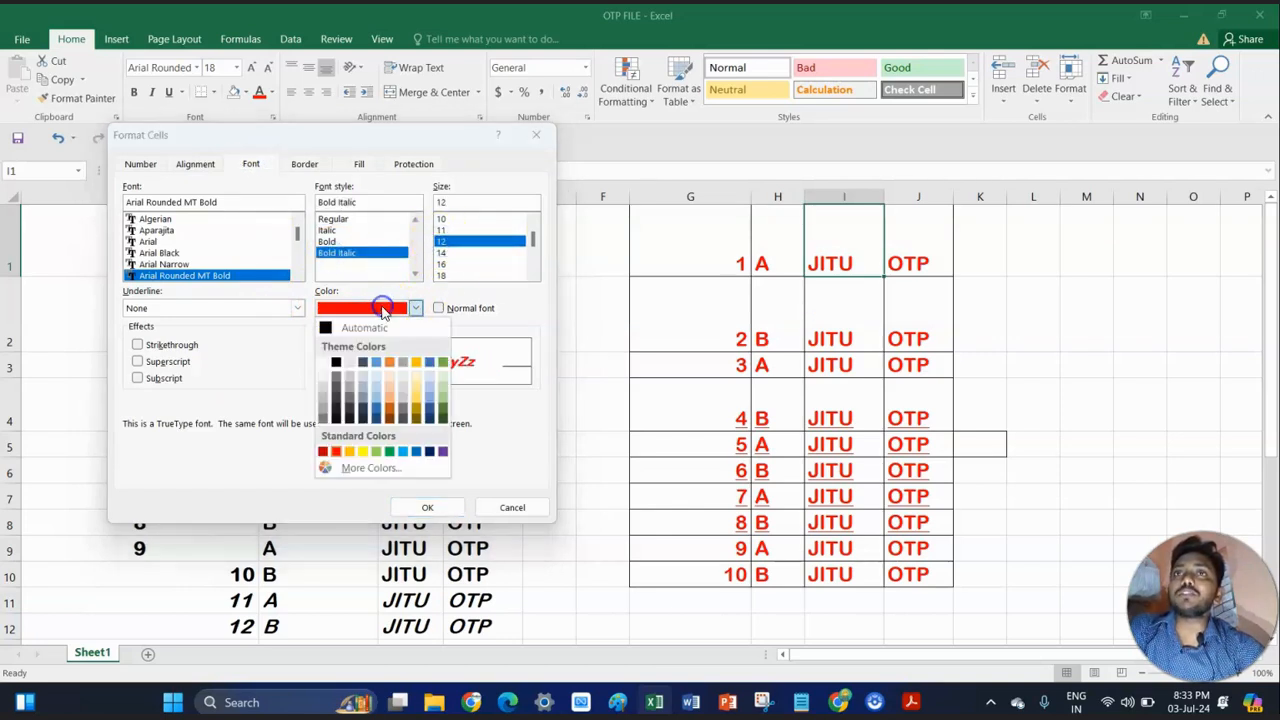
click(377, 452)
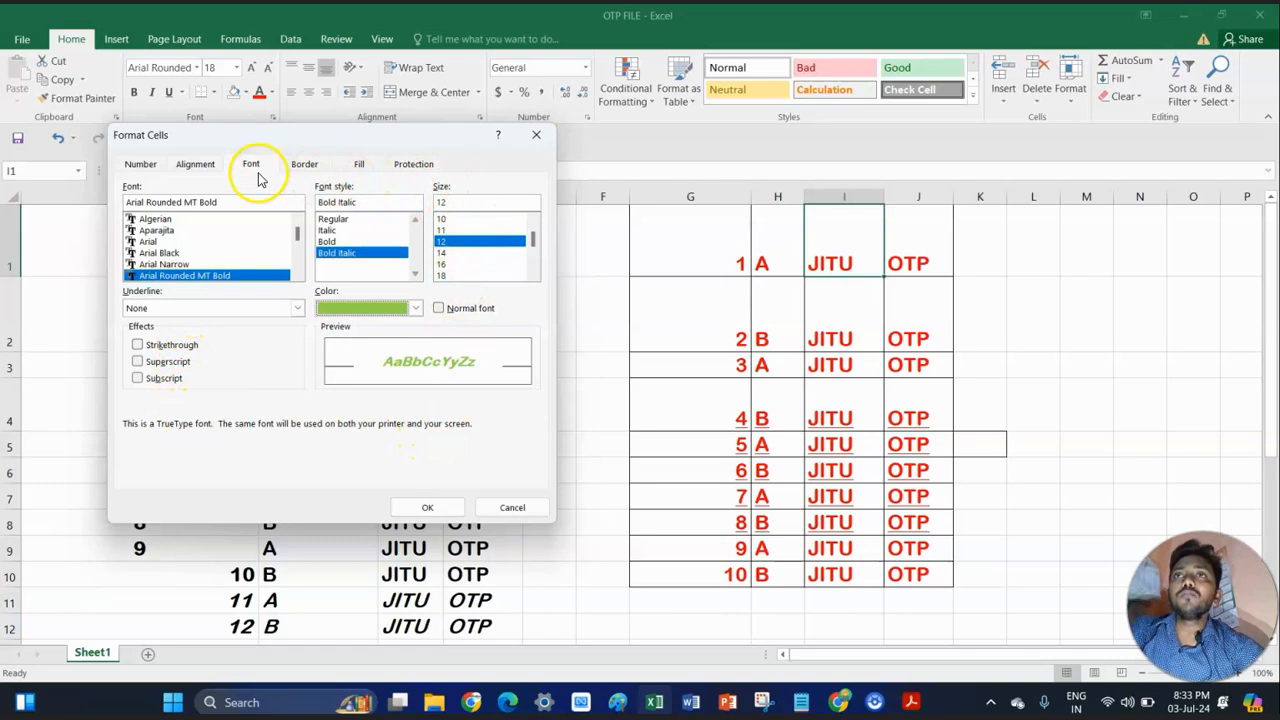
Try to give cell I1's border a double line style in light blue.
click(302, 164)
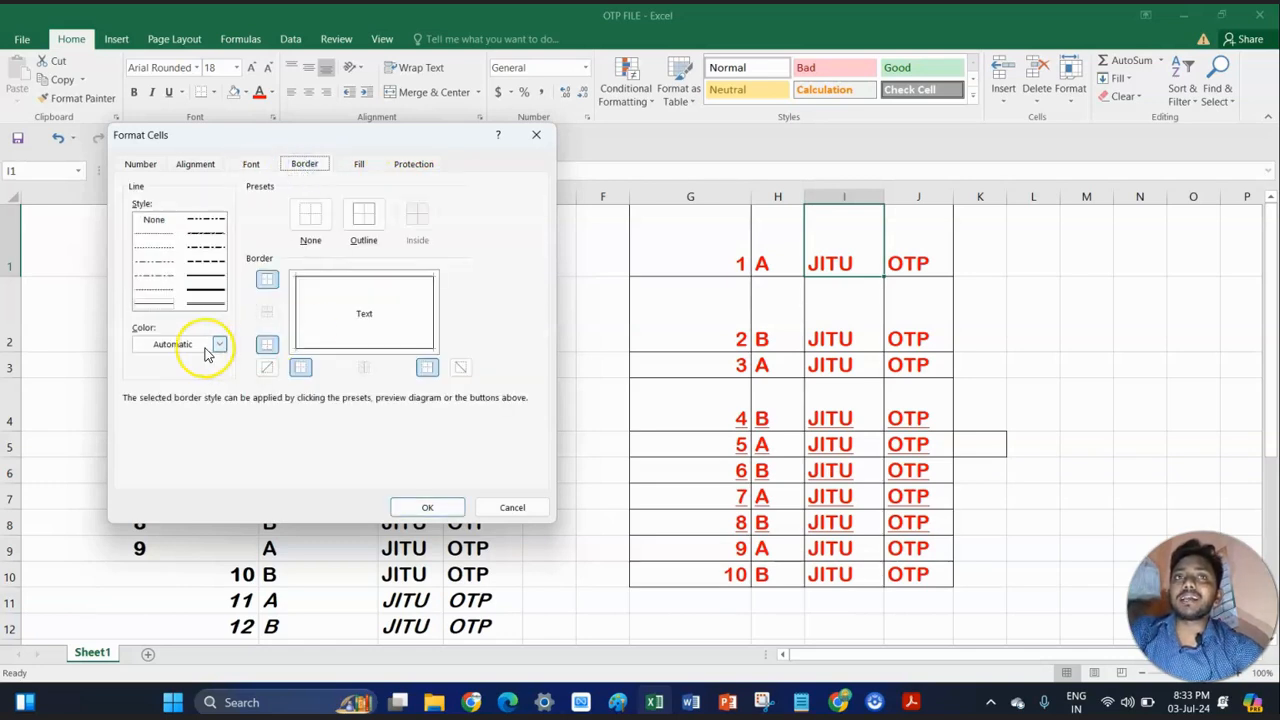
click(204, 289)
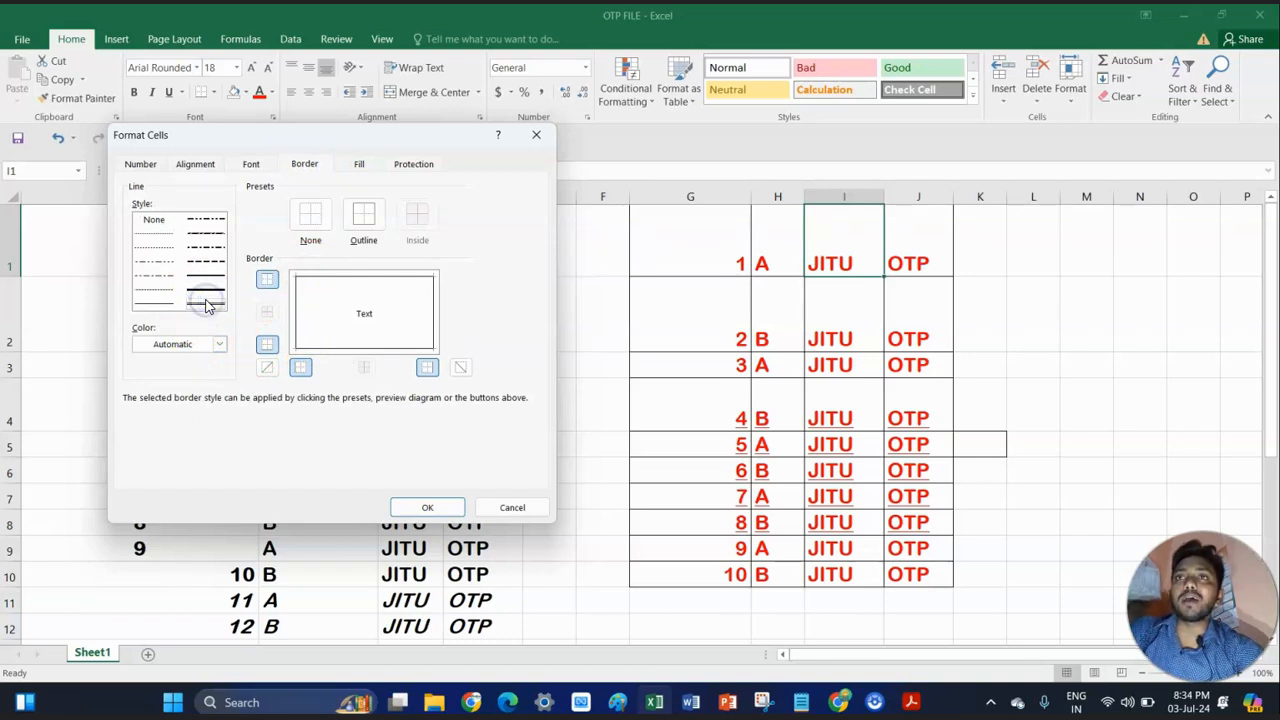
click(218, 344)
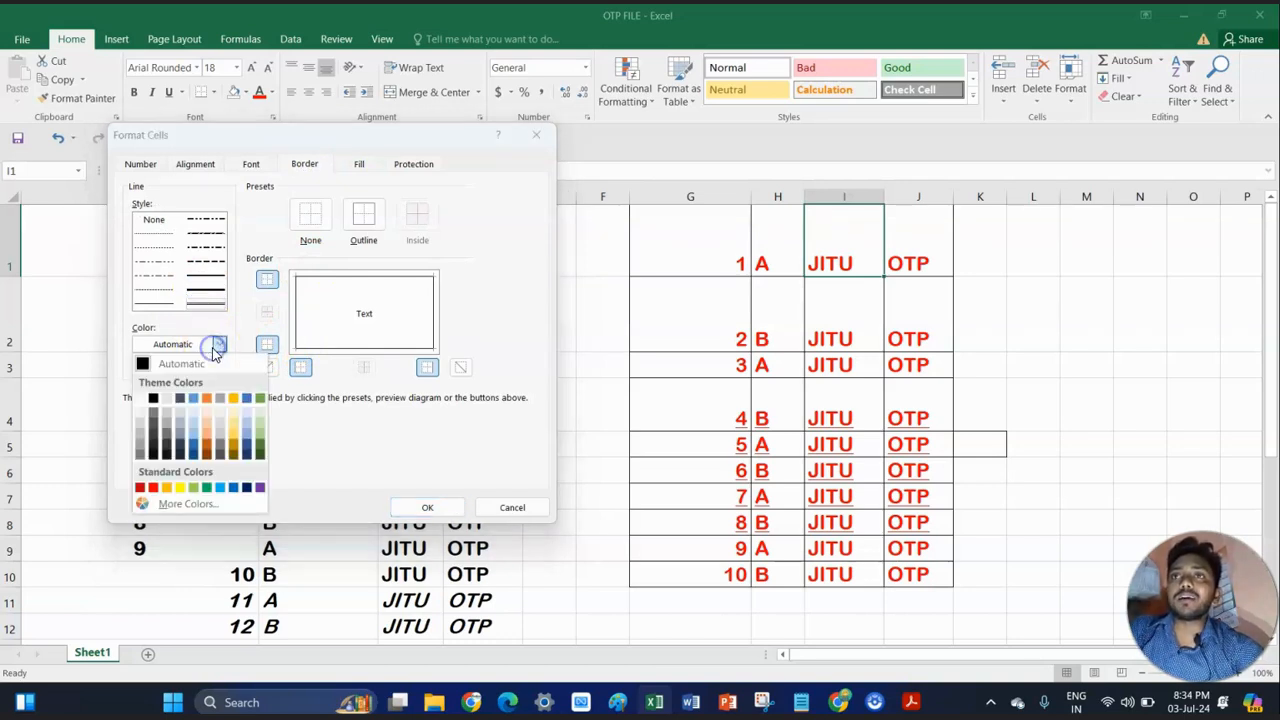
click(221, 489)
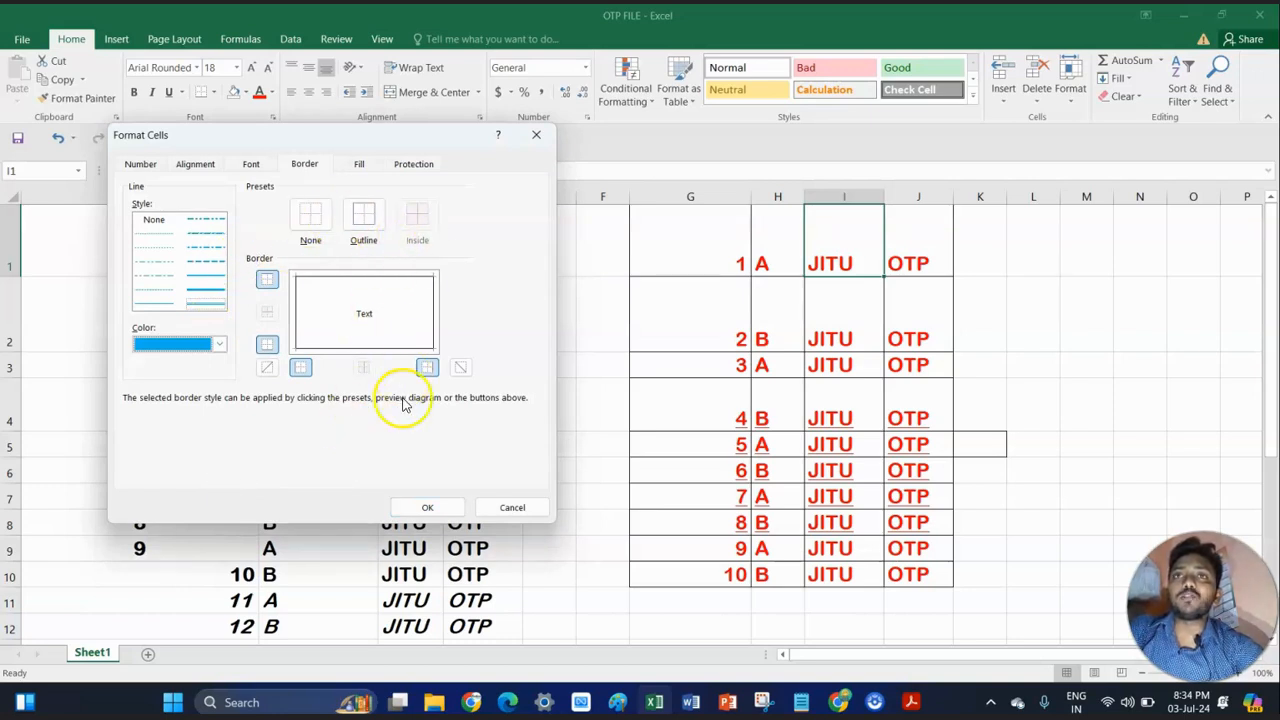
Apply the chosen cell formatting to I1 and widen column I.
click(360, 165)
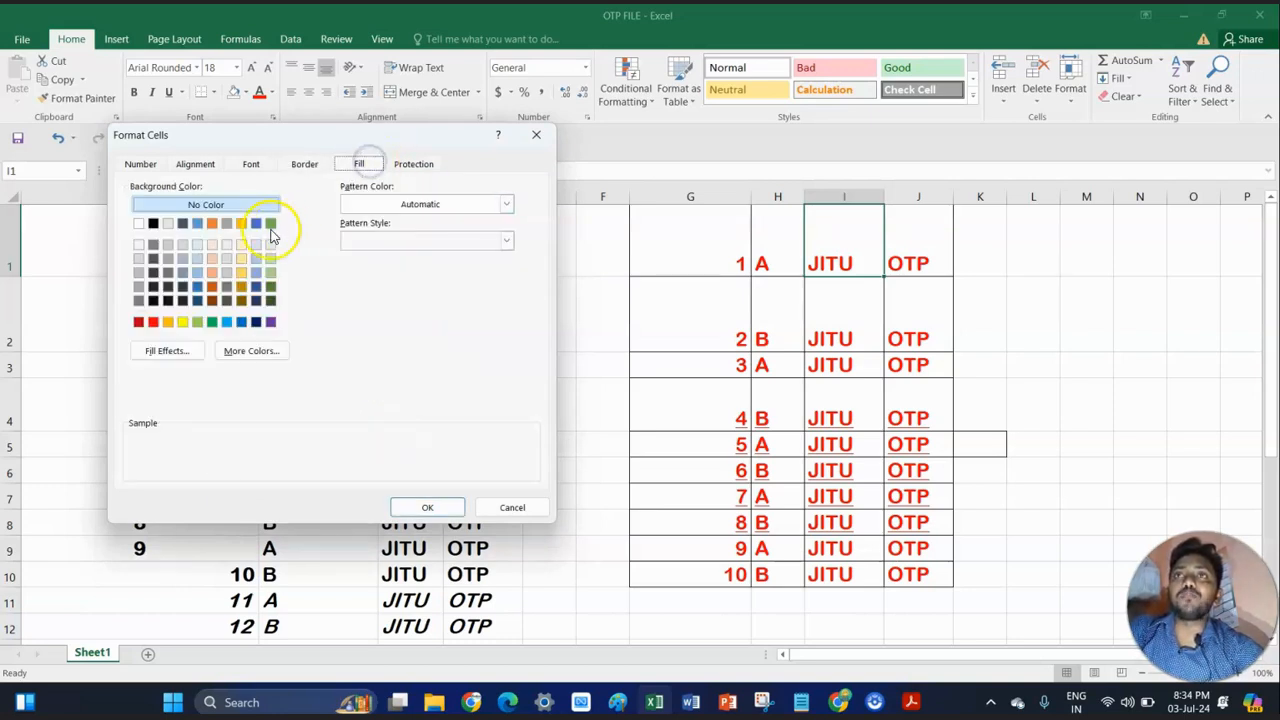
click(416, 167)
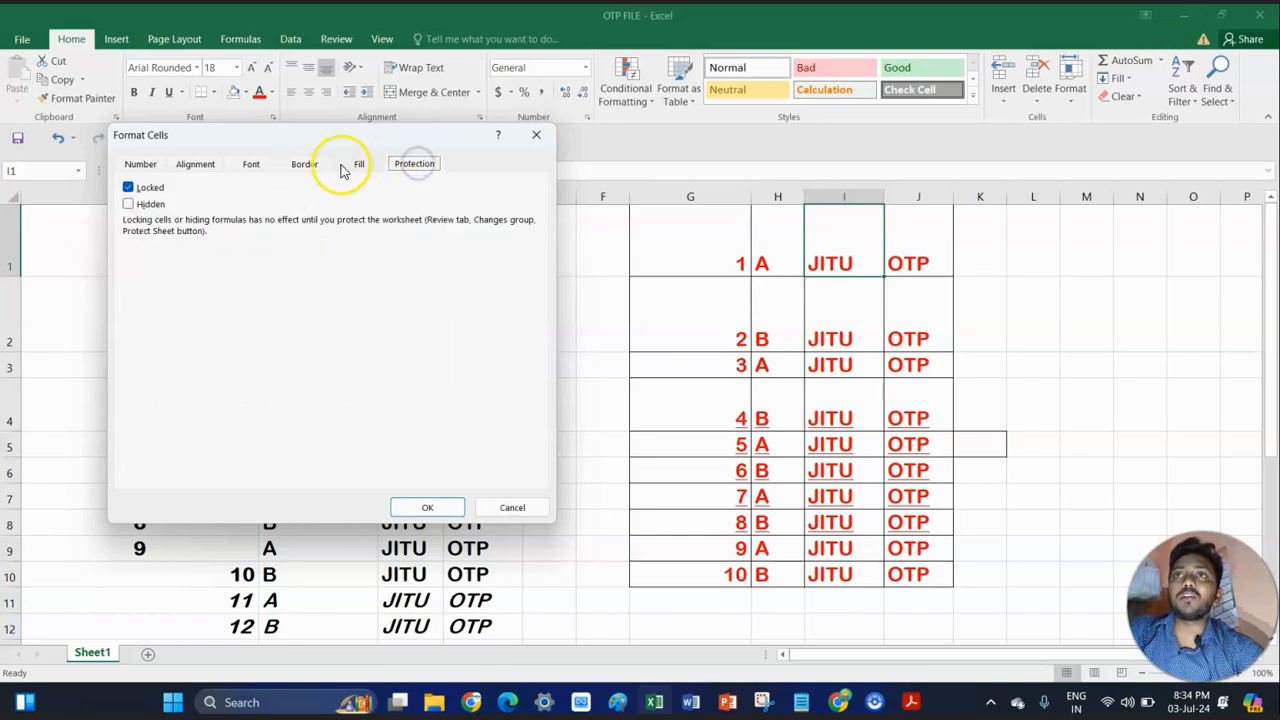
click(310, 167)
click(428, 508)
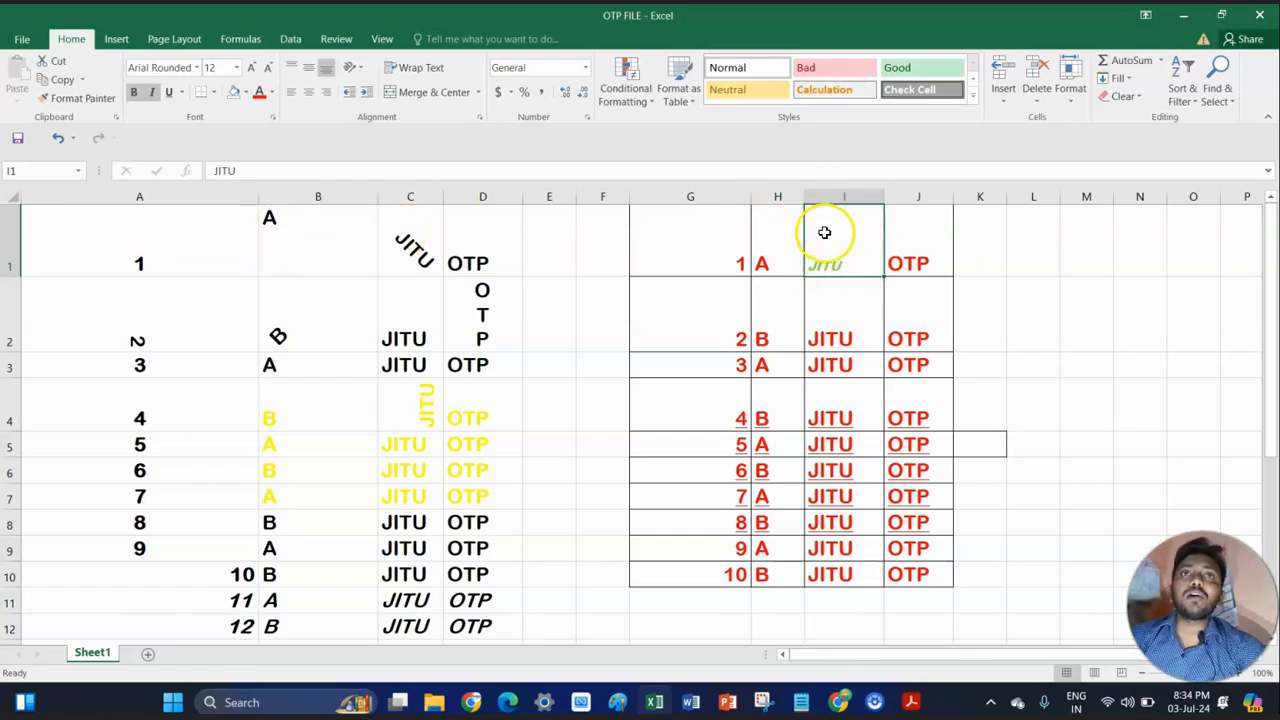
drag(885, 197, 938, 197)
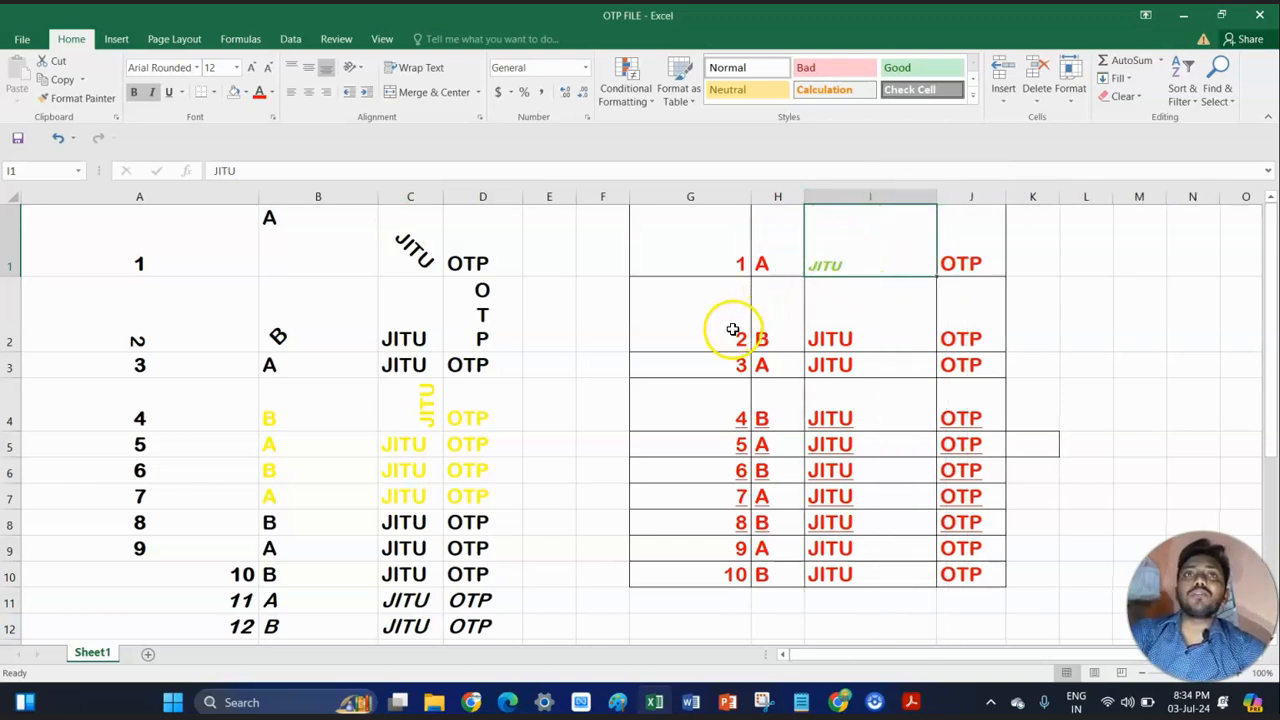
Set the font of range G1:J10 to Arial Narrow, Bold Italic, size 14.
drag(682, 232, 980, 575)
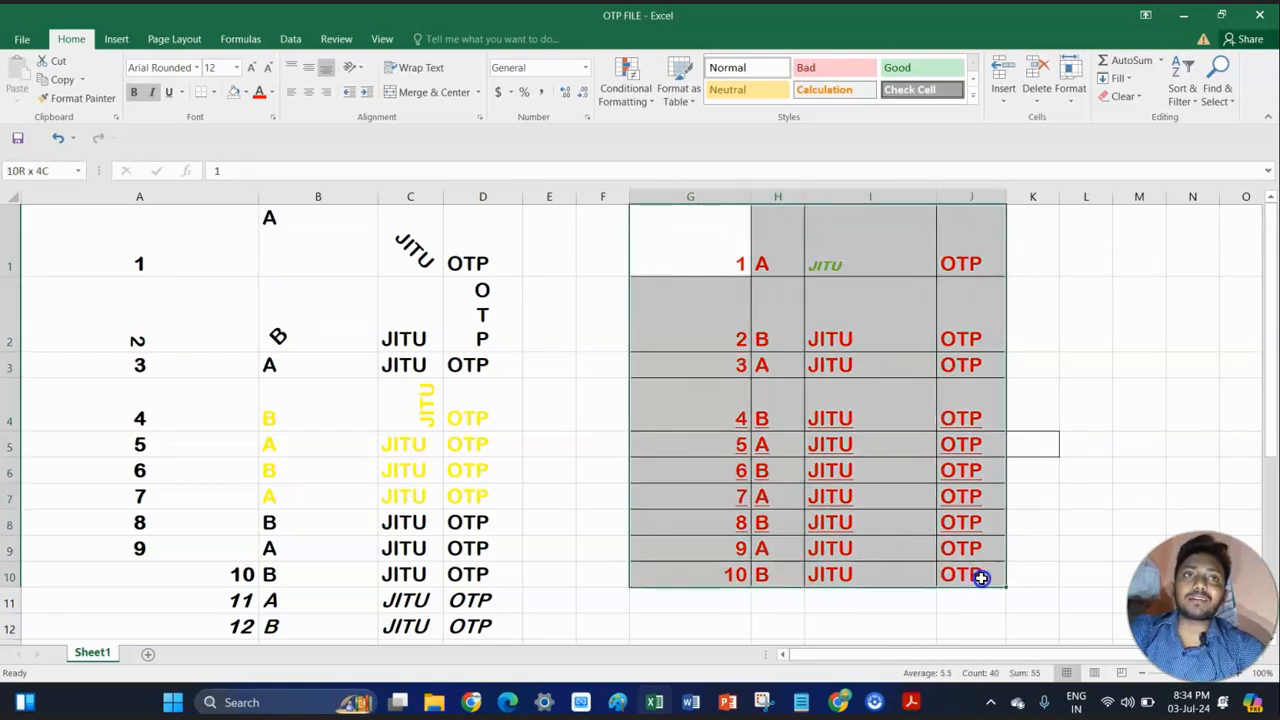
click(361, 76)
click(400, 191)
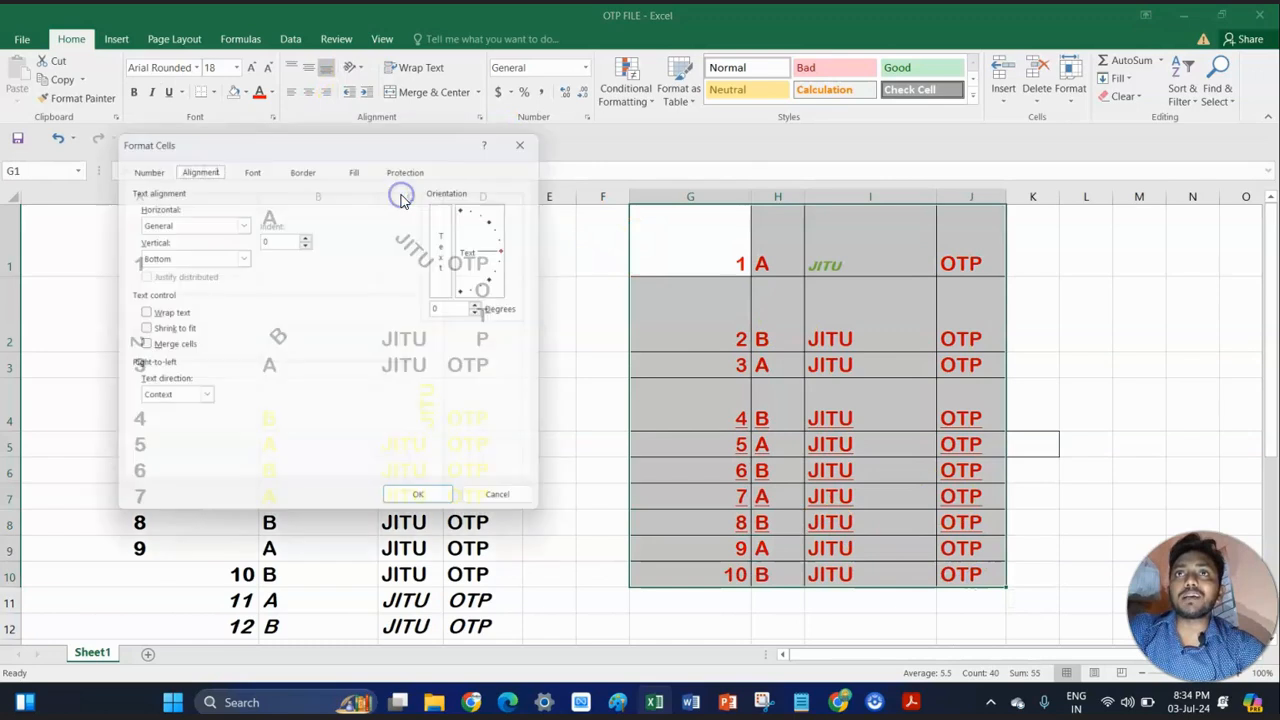
click(254, 173)
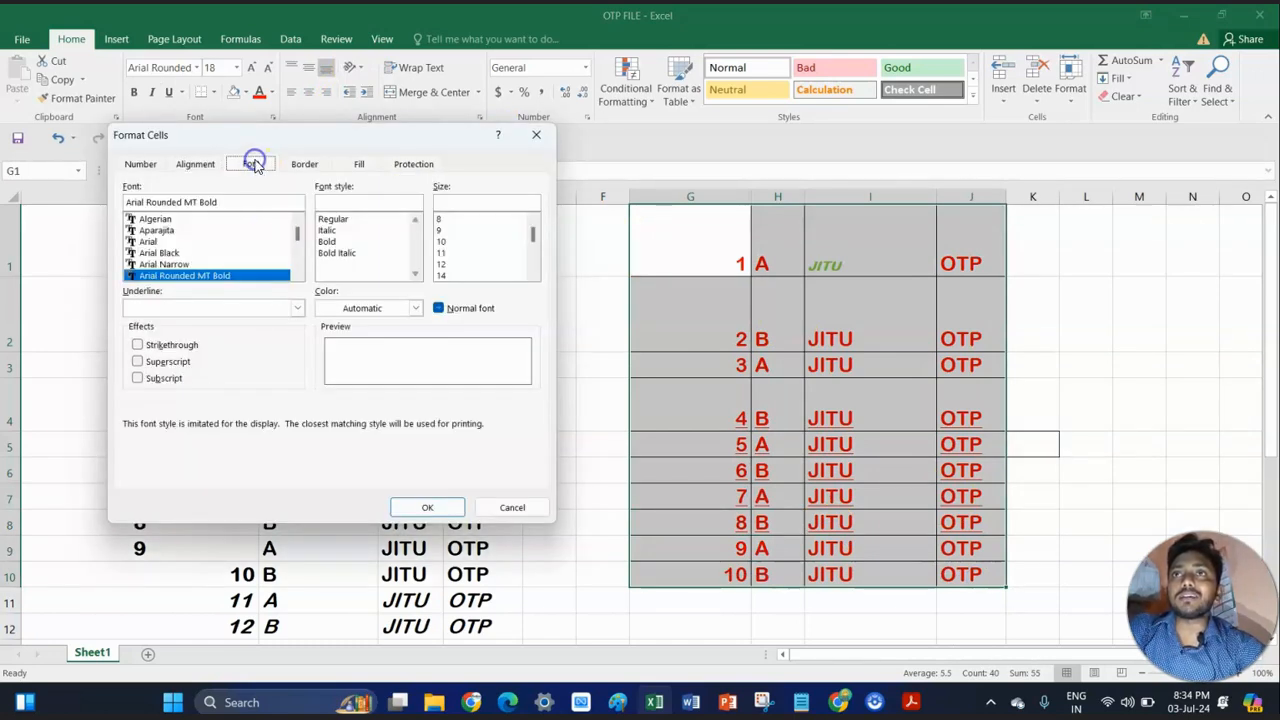
click(163, 262)
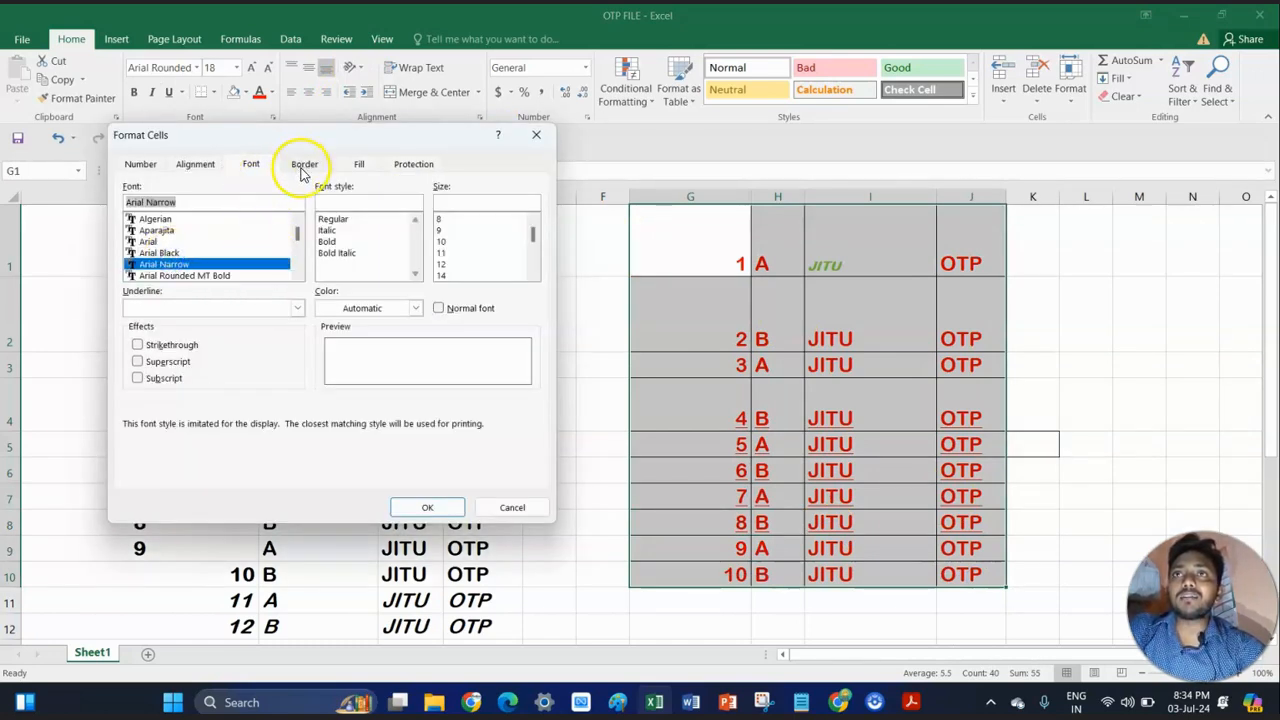
click(450, 264)
click(452, 276)
click(342, 253)
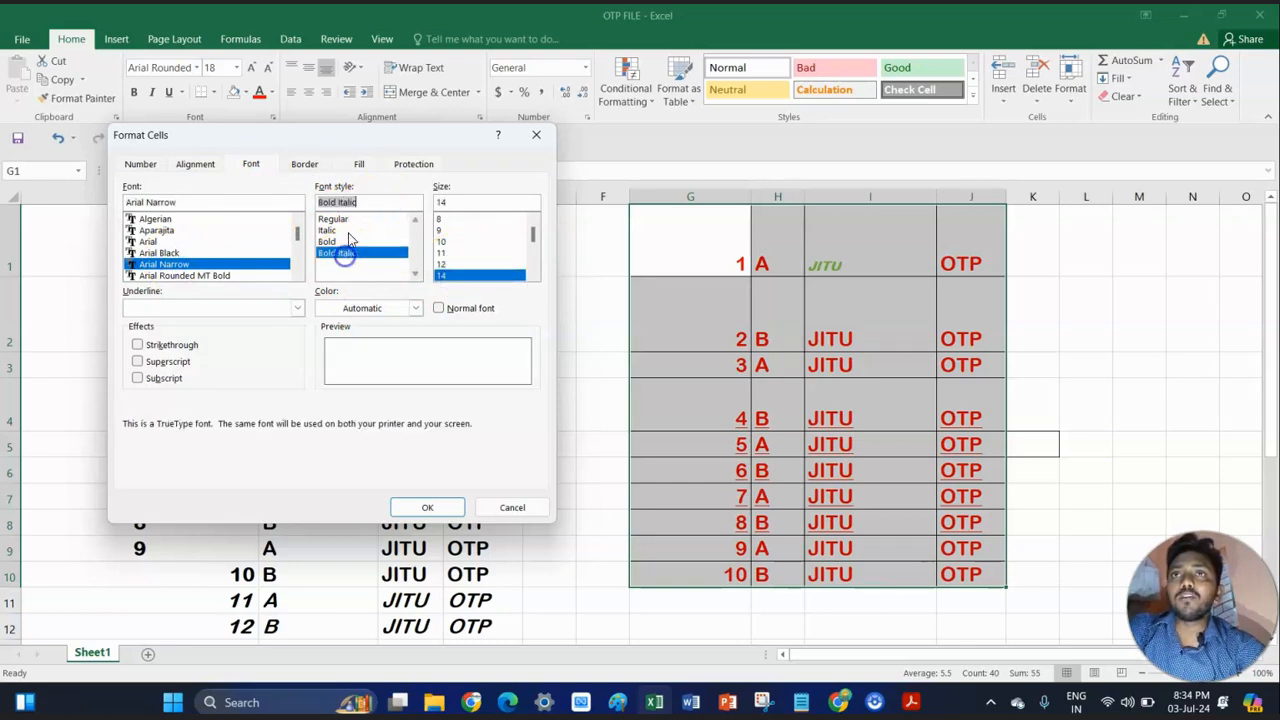
Try to give the borders of range G1:J10 a dash-dot line style in red.
click(305, 164)
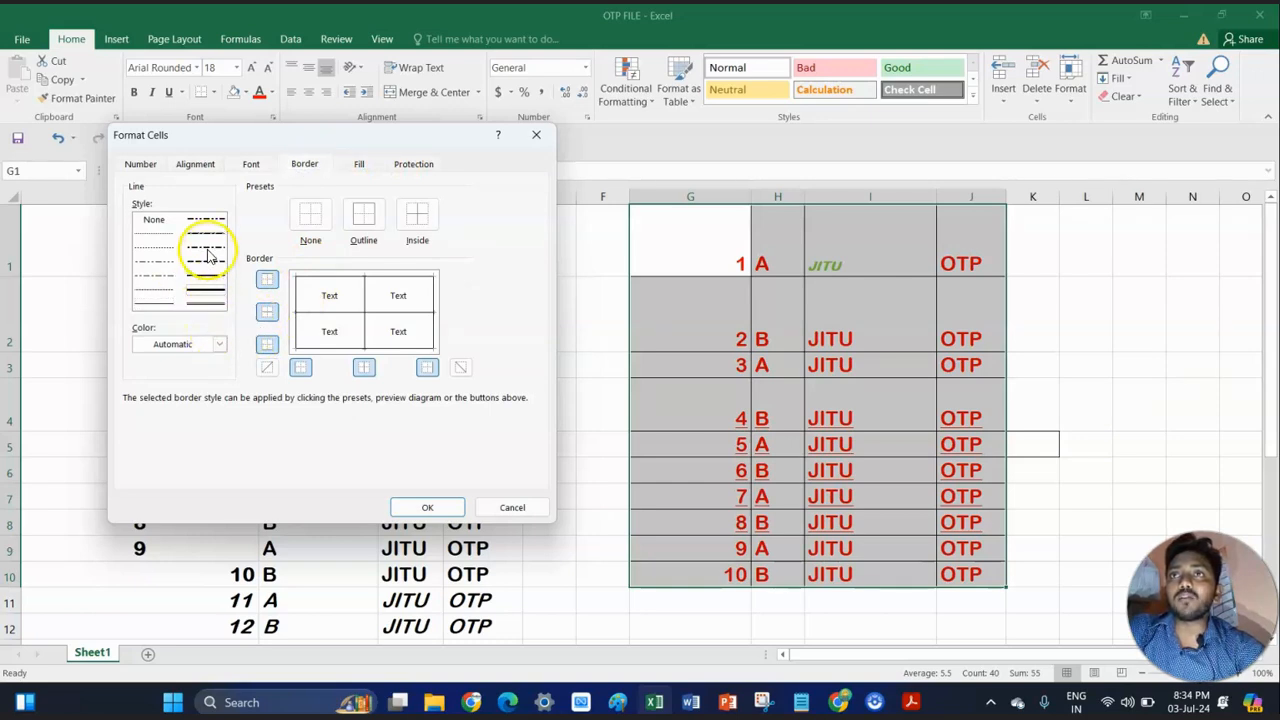
click(220, 344)
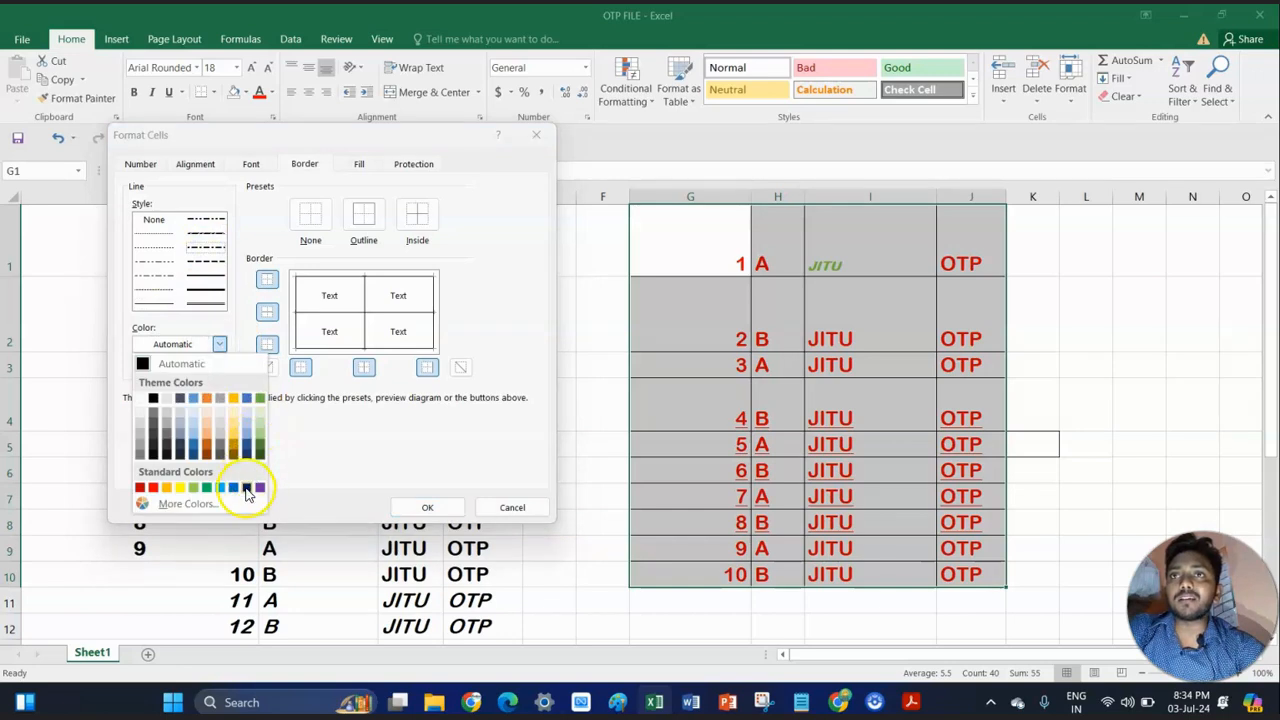
click(153, 488)
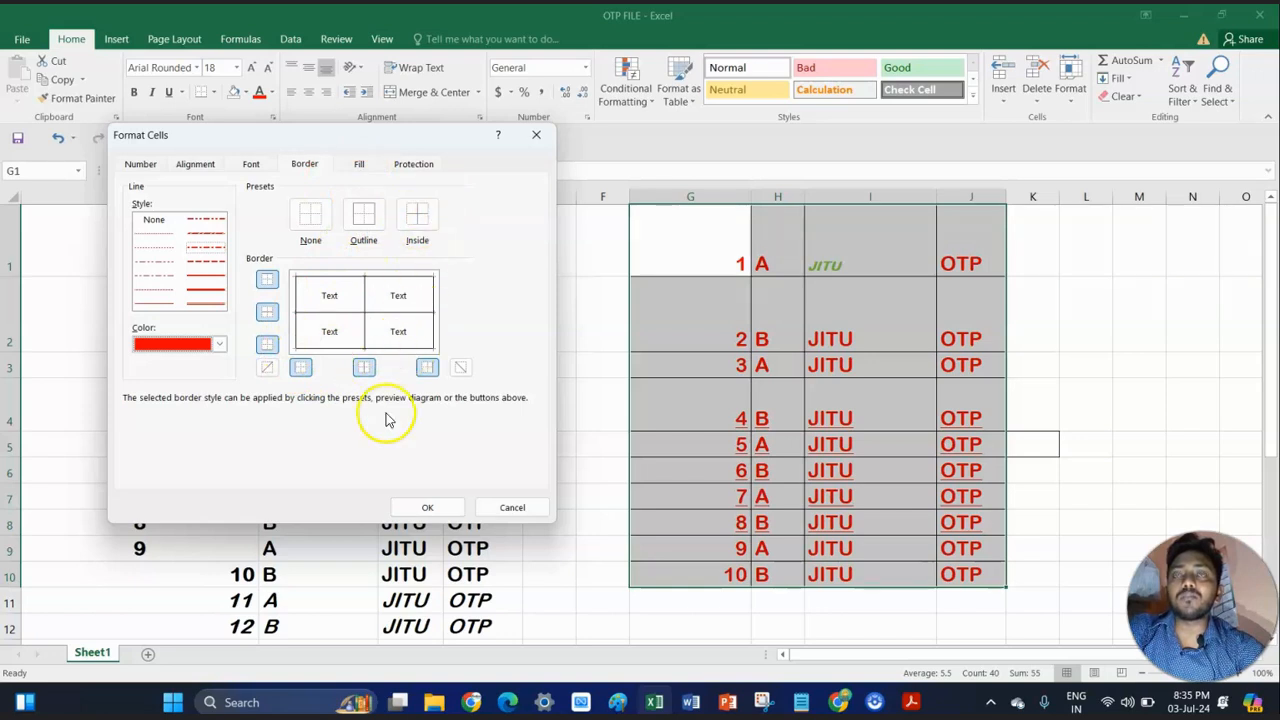
Fill range G1:J10 with the standard green background colour and apply the cell formatting.
click(359, 165)
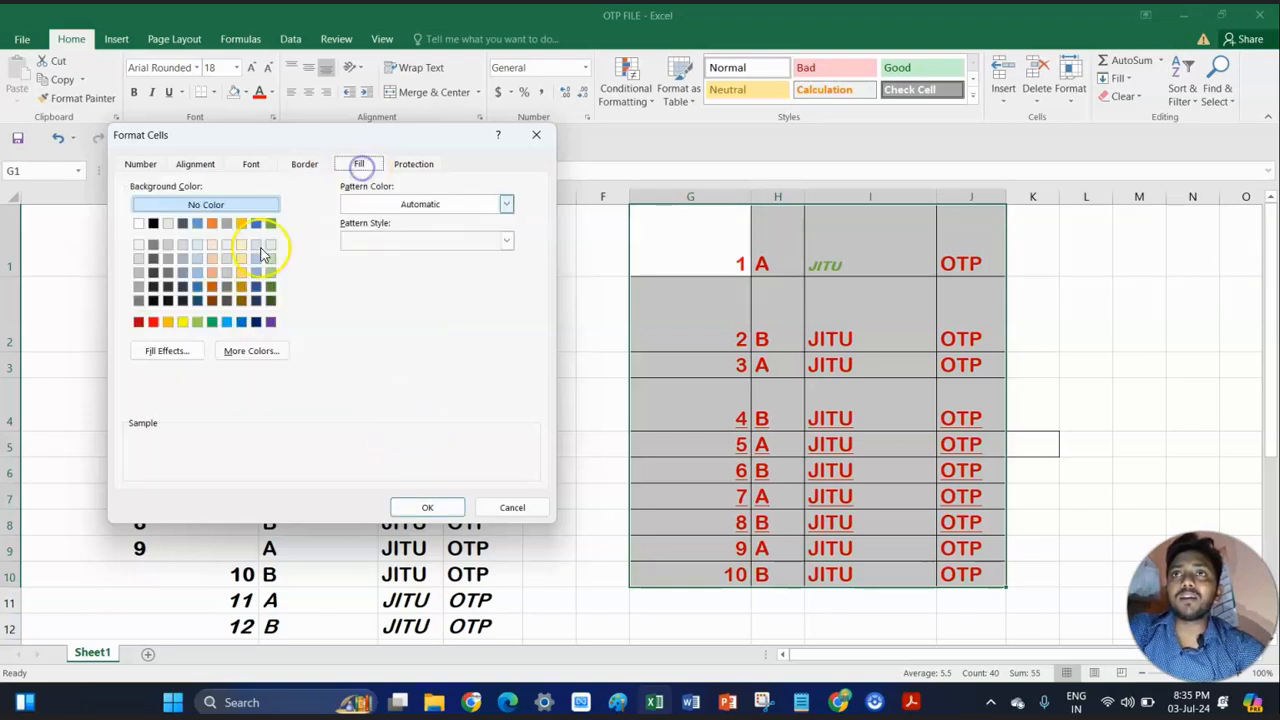
click(212, 322)
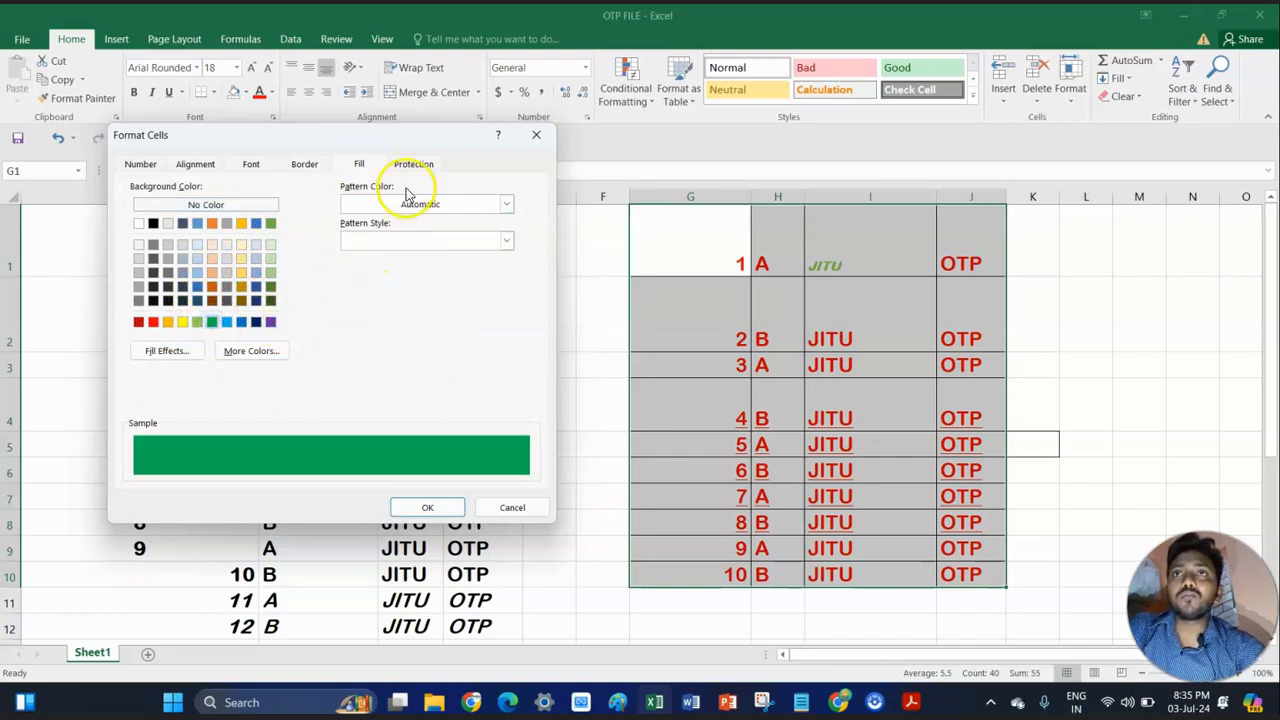
click(422, 507)
click(912, 461)
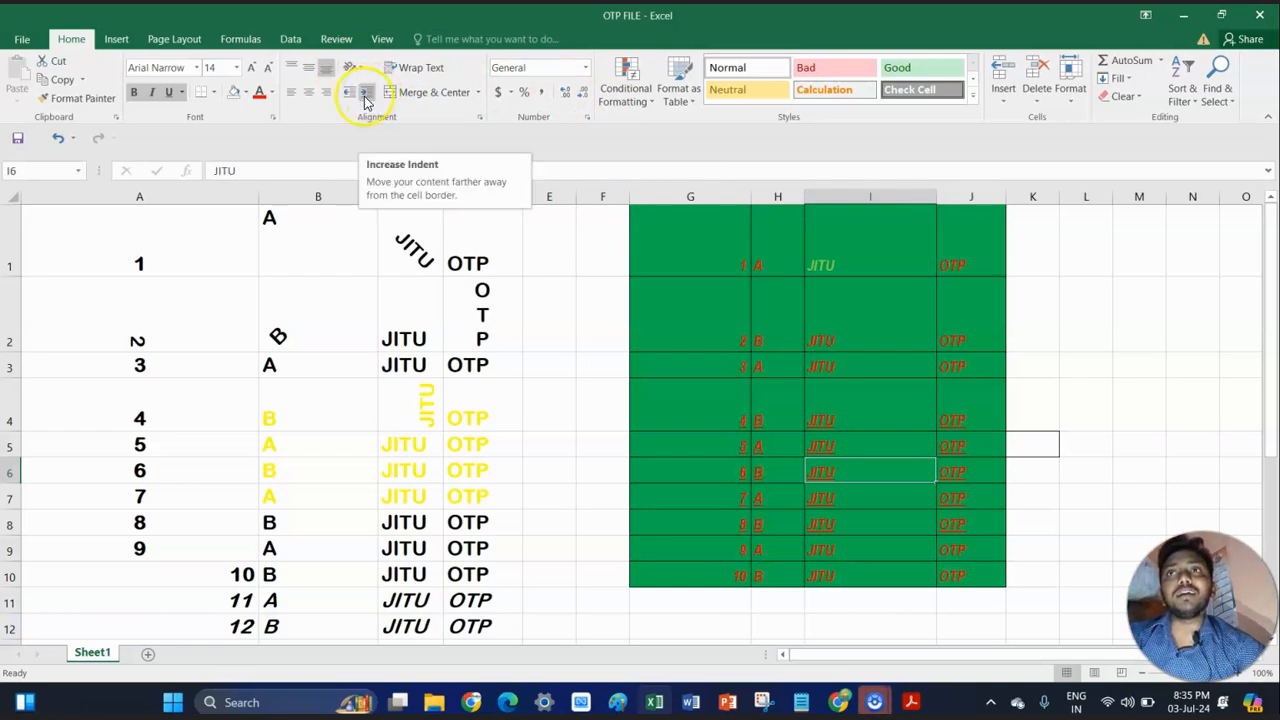
Make column B just wide enough for its single letters and widen column C to make room around cell C2's text.
click(403, 340)
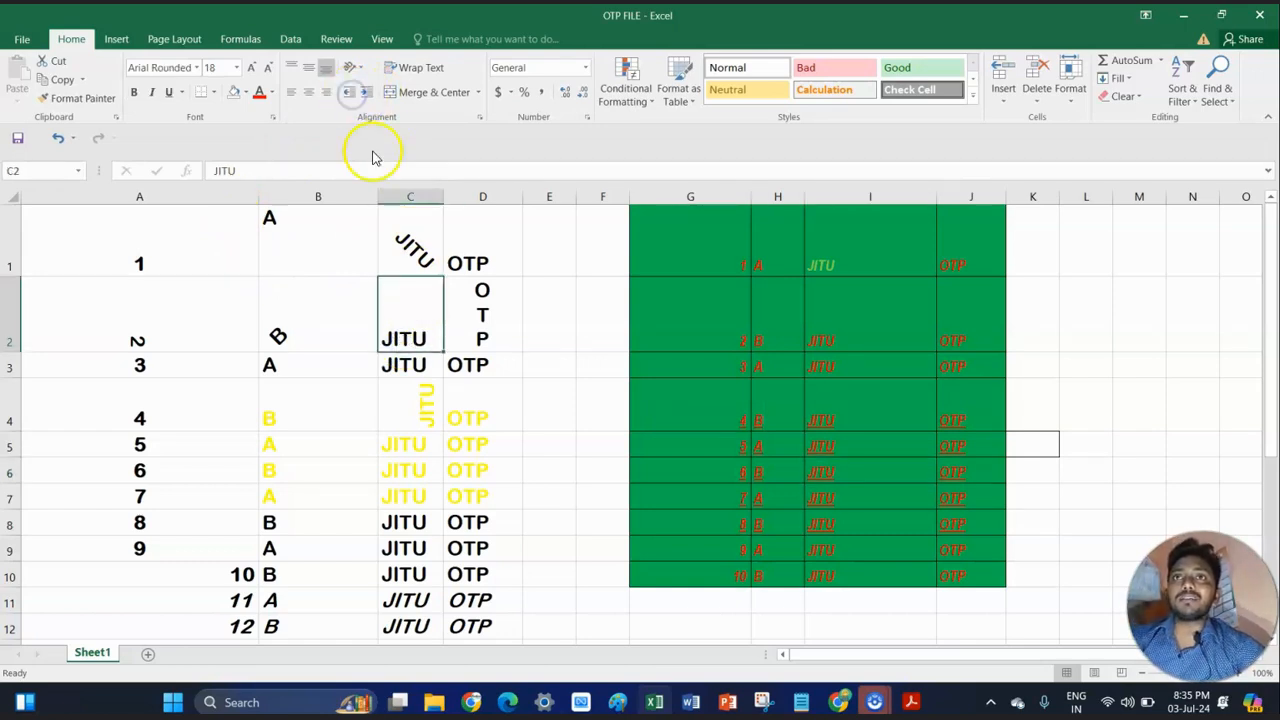
drag(378, 196, 277, 214)
drag(349, 197, 443, 197)
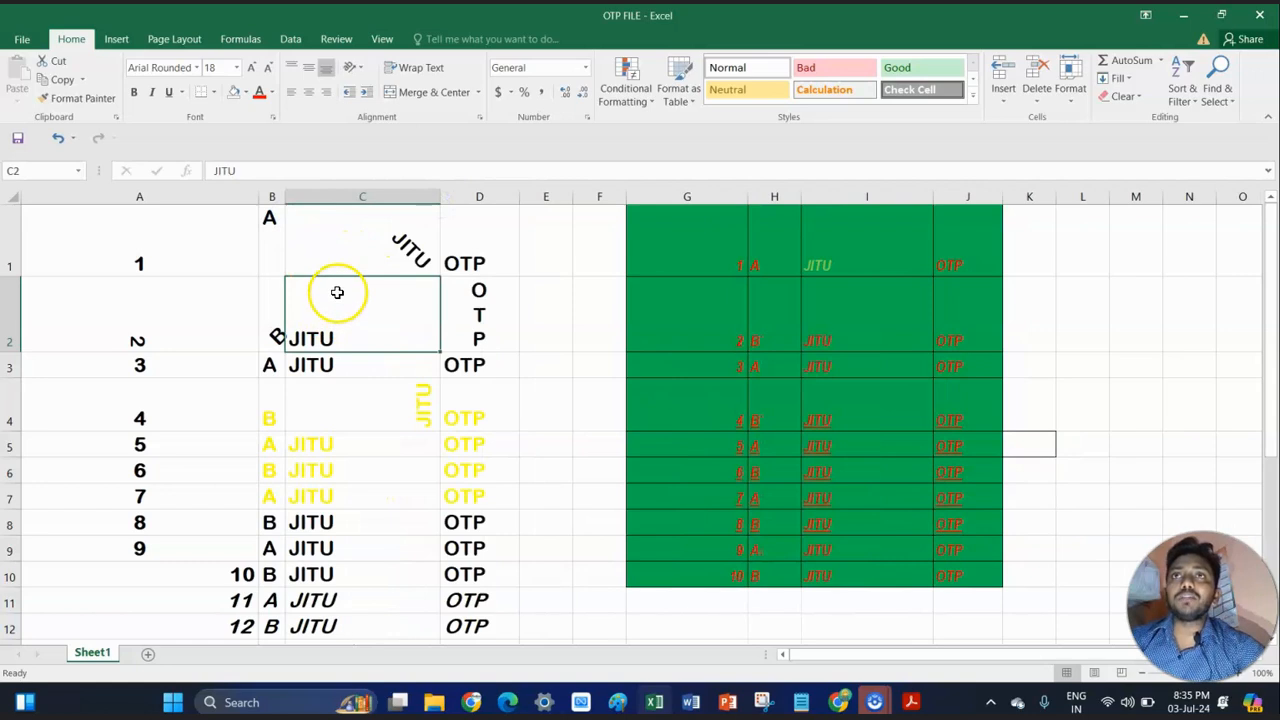
Increase the indent of the JITU text in cell C2 by several levels, and decrease it again to a small indent.
click(368, 93)
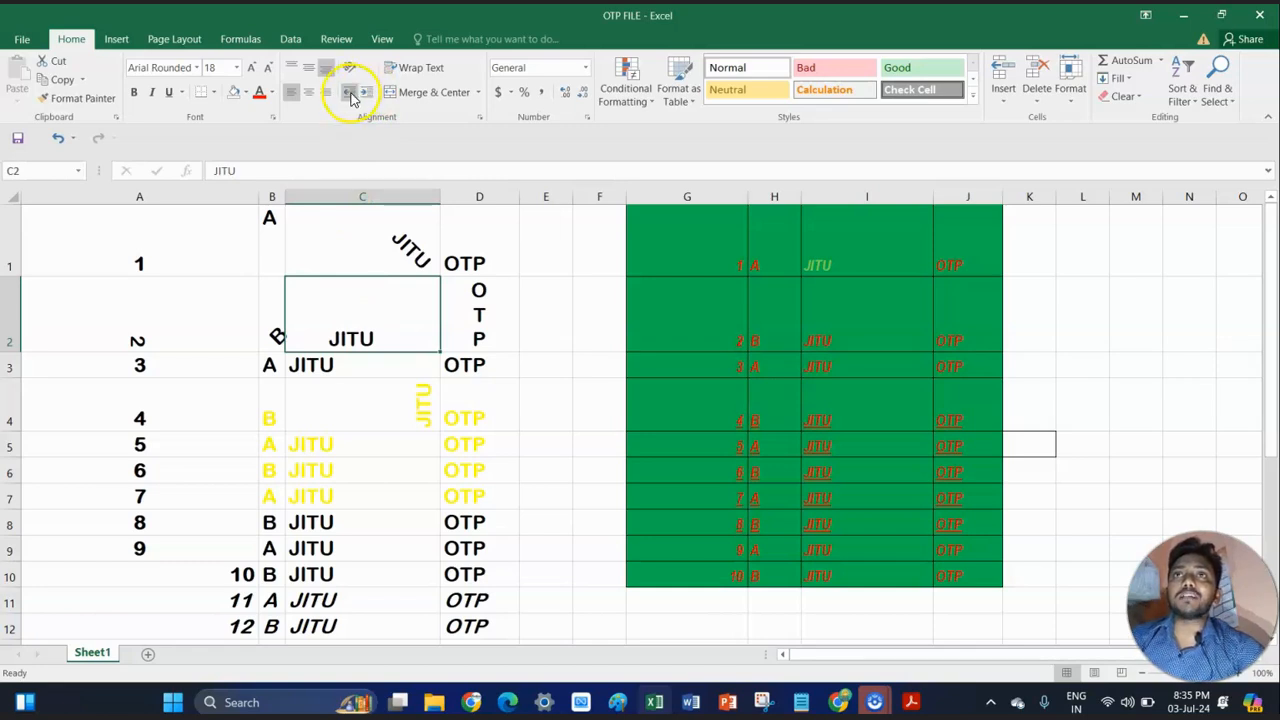
click(348, 93)
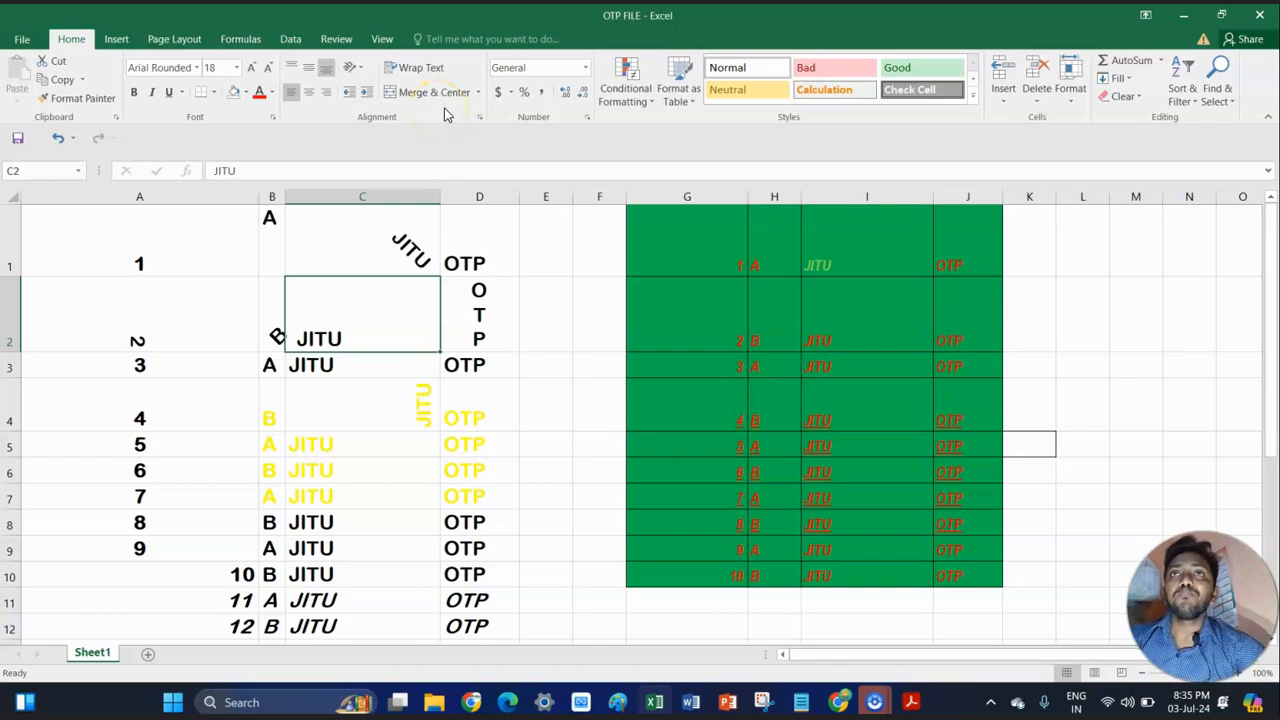
click(436, 70)
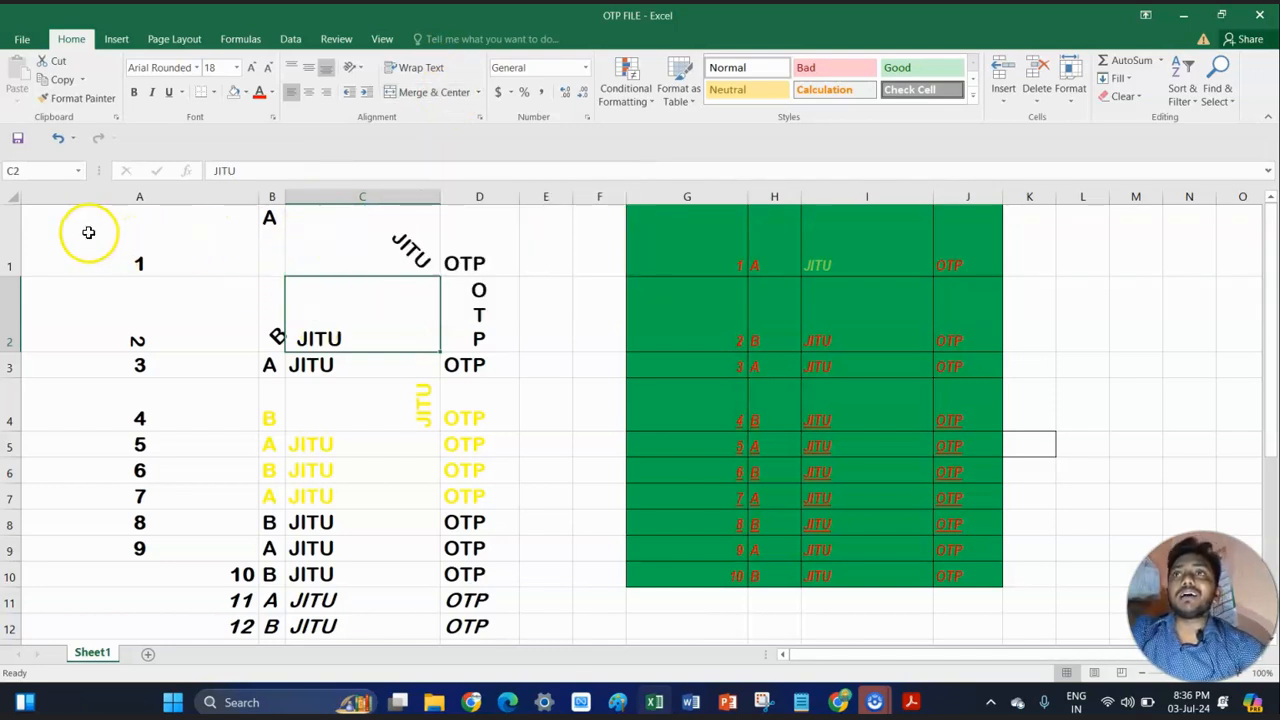
Merge and center range A1:J1, keeping only the upper-left value, and unmerge and merge it once more.
drag(89, 229, 975, 256)
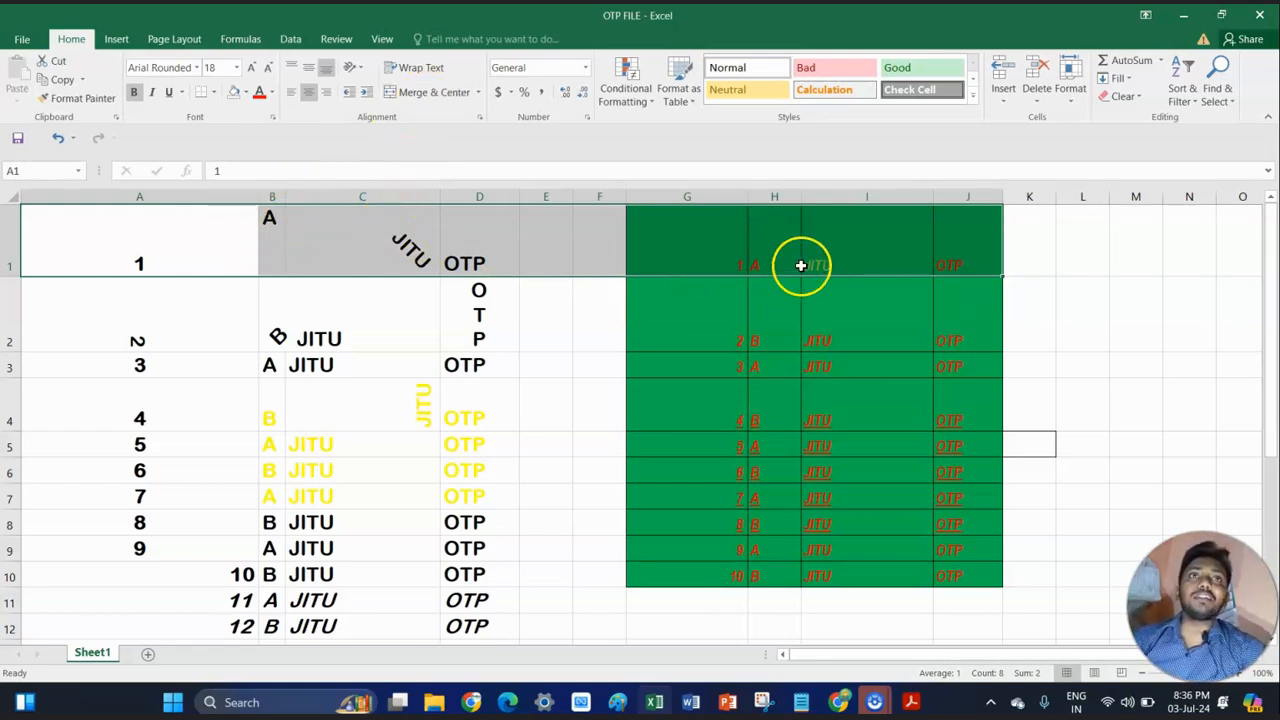
click(430, 93)
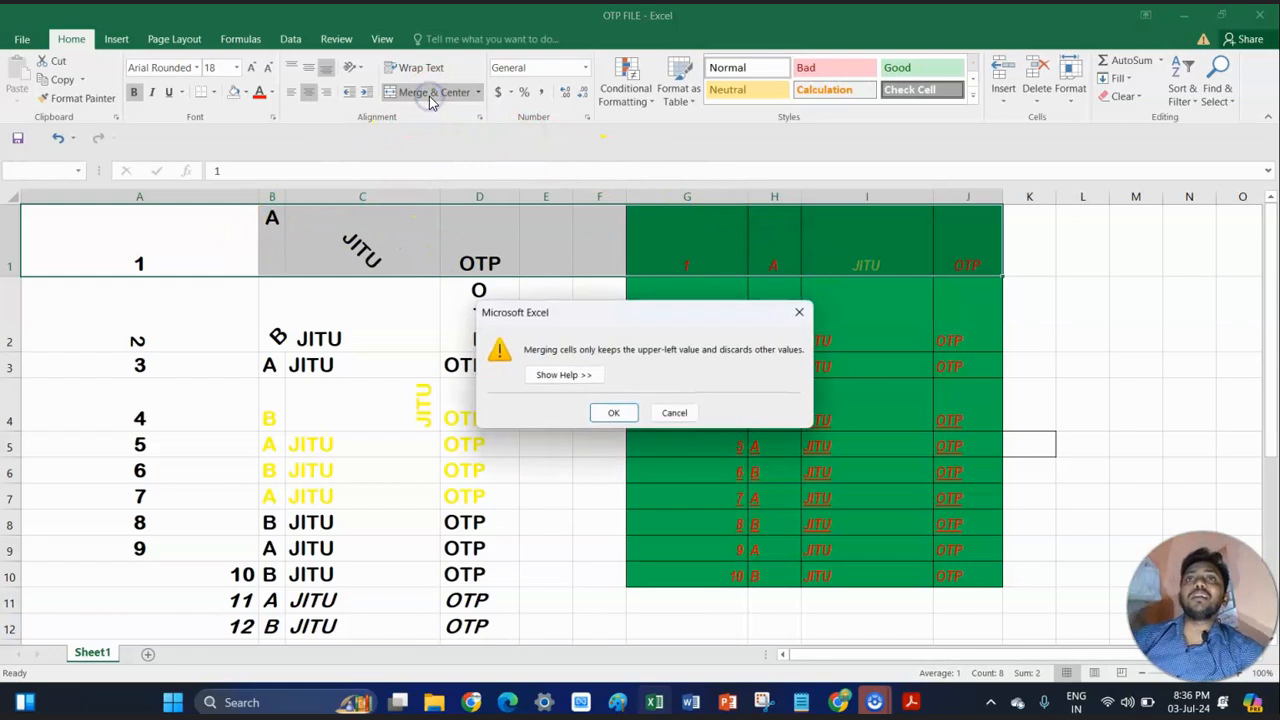
click(606, 412)
click(535, 265)
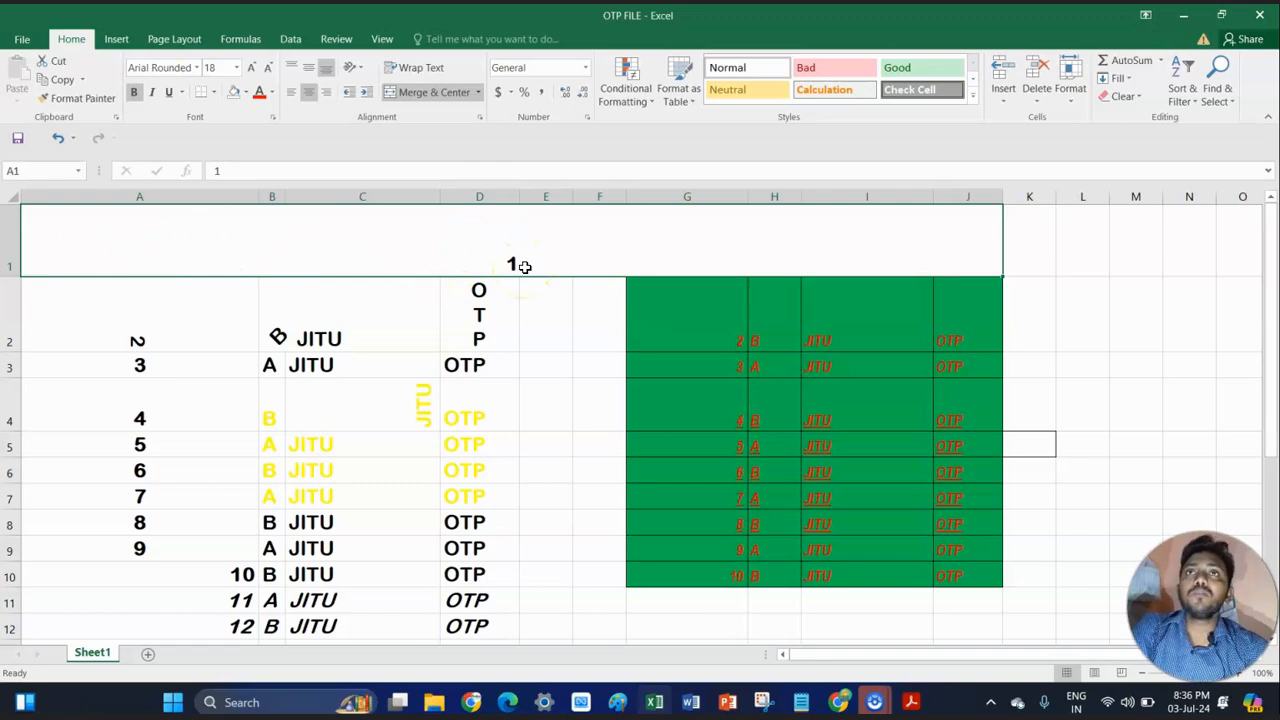
click(445, 93)
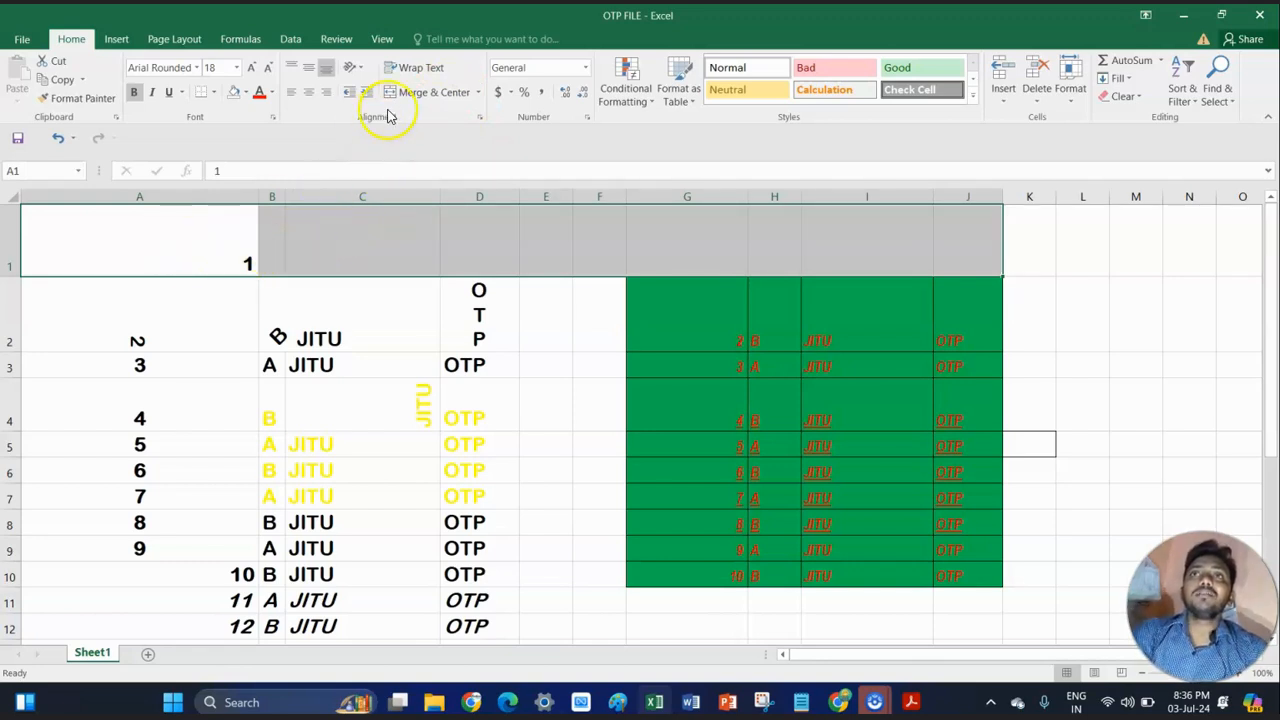
click(421, 98)
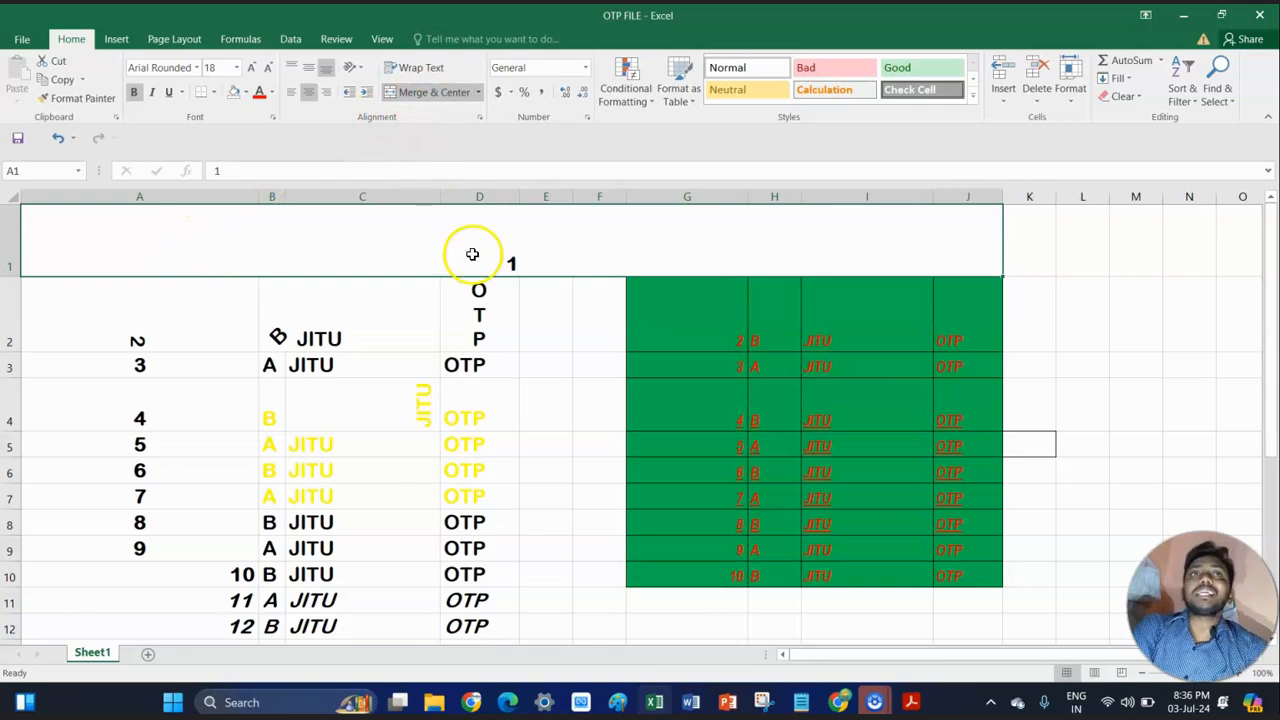